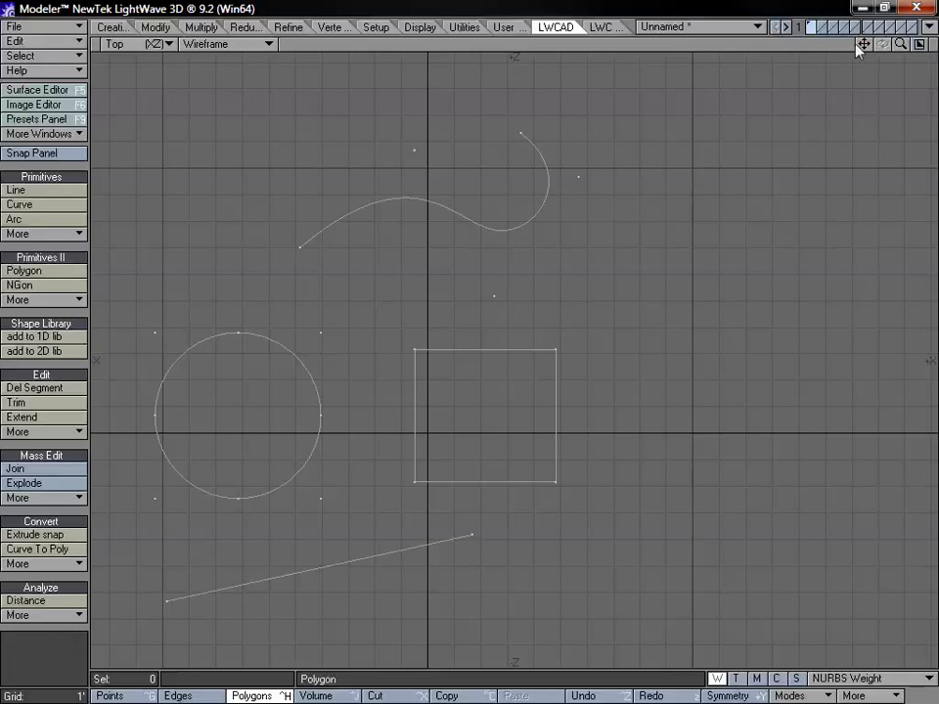
Step: Select and deselect the line, rectangle, wavy curve and circle individually to check how each shape is built
{"action": "left_click_drag", "start_coordinate": [864, 44], "coordinate": [890, 44]}
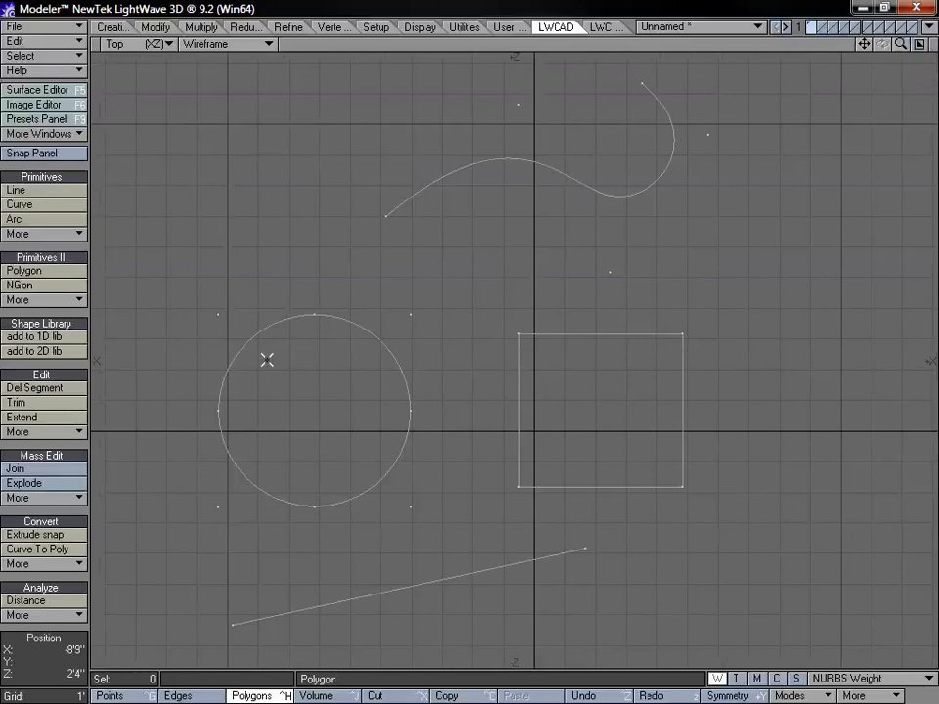
{"action": "left_click", "coordinate": [24, 483]}
{"action": "left_click", "coordinate": [429, 582]}
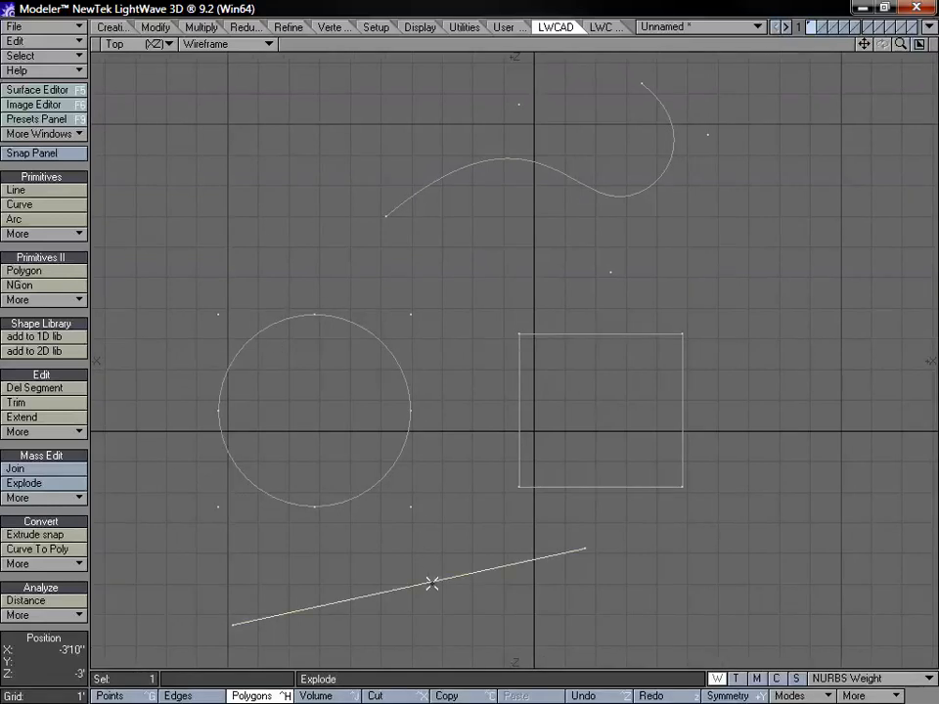
{"action": "left_click", "coordinate": [525, 378]}
{"action": "left_click", "coordinate": [512, 149]}
{"action": "left_click", "coordinate": [347, 305]}
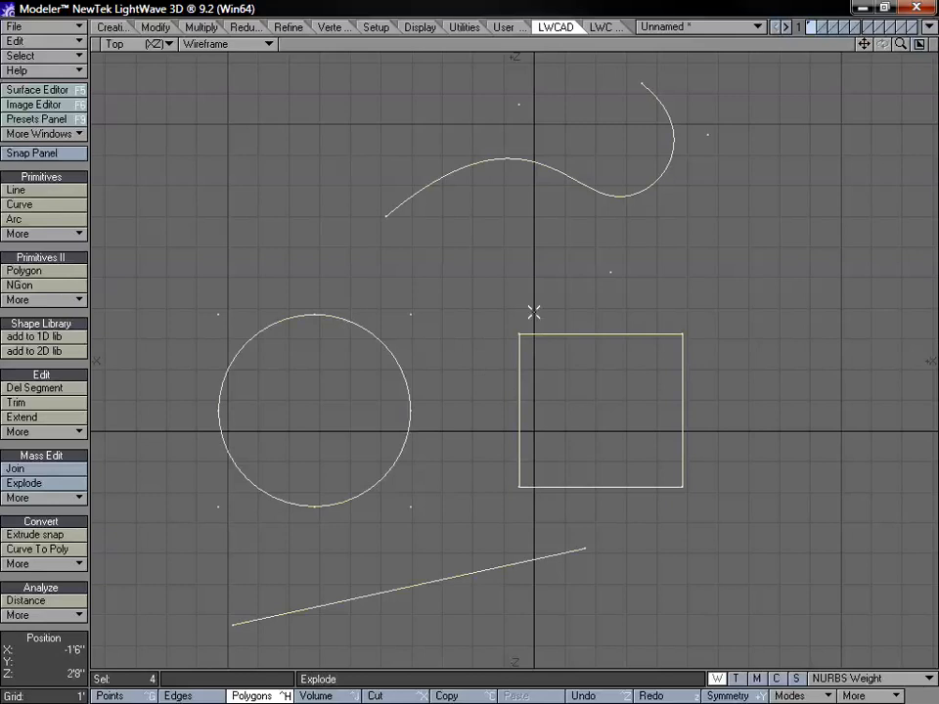
{"action": "left_click", "coordinate": [392, 312]}
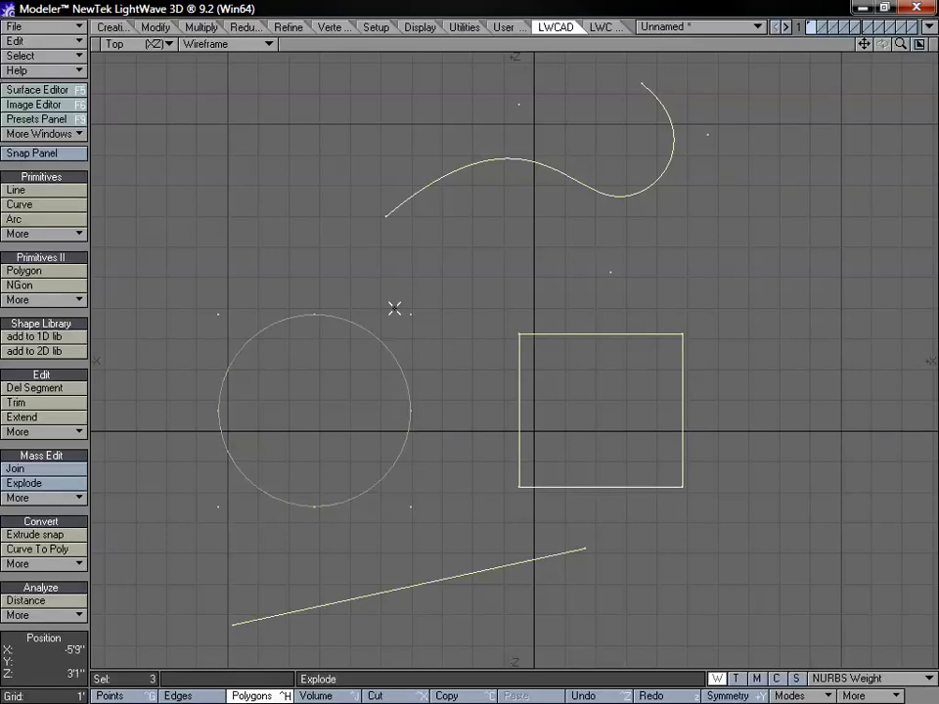
{"action": "left_click", "coordinate": [498, 165]}
{"action": "left_click", "coordinate": [597, 400]}
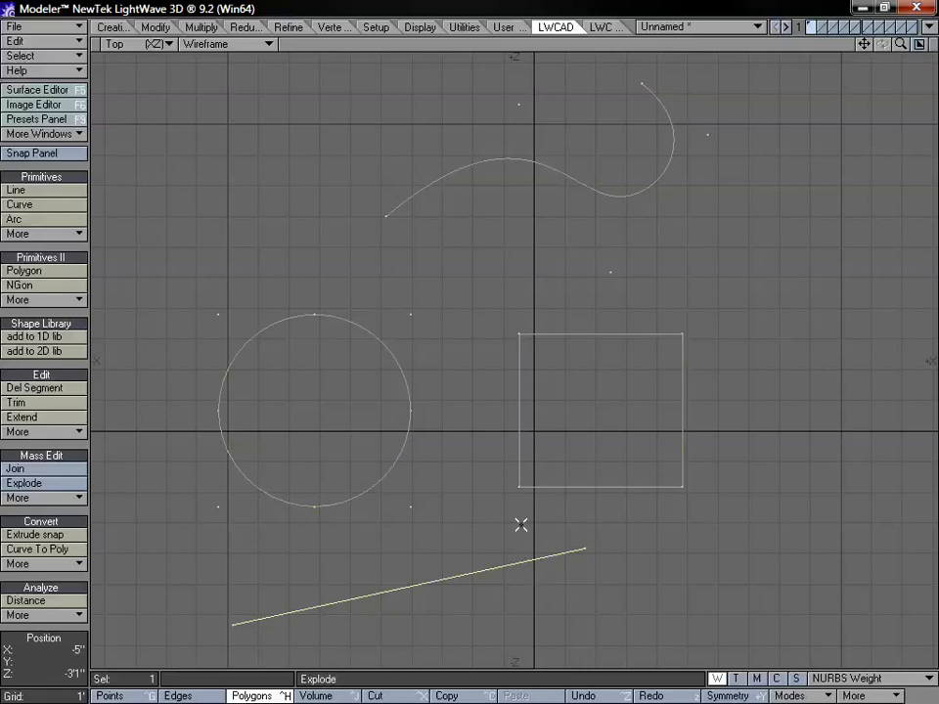
{"action": "left_click", "coordinate": [528, 564]}
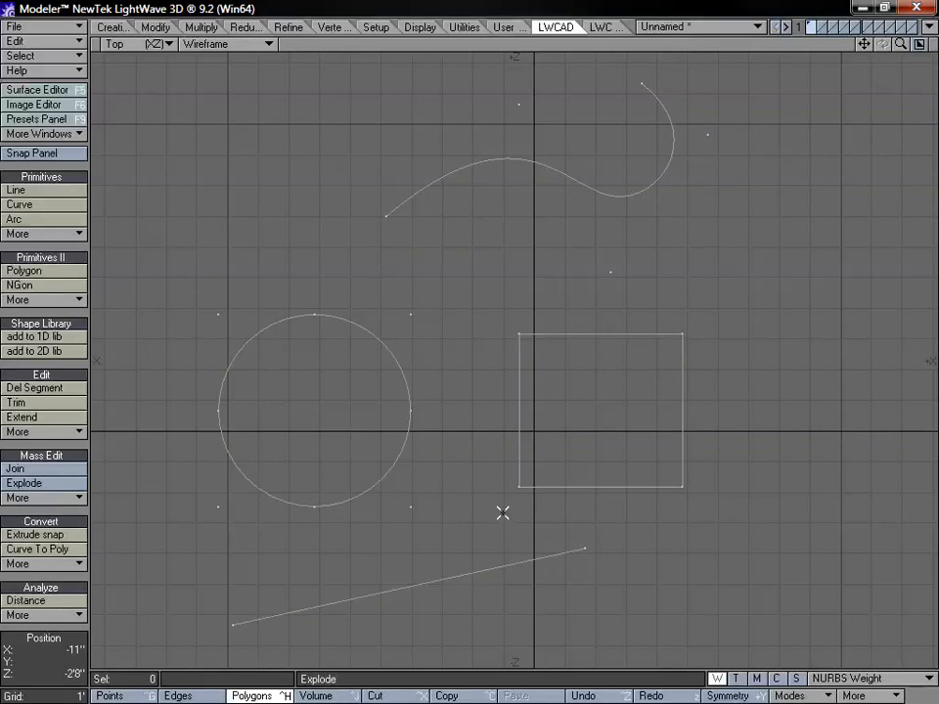
Step: Explode all the curves into separate segments, and select individual pieces of the line, wavy curve, rectangle and circle to check the split
{"action": "left_click", "coordinate": [56, 487]}
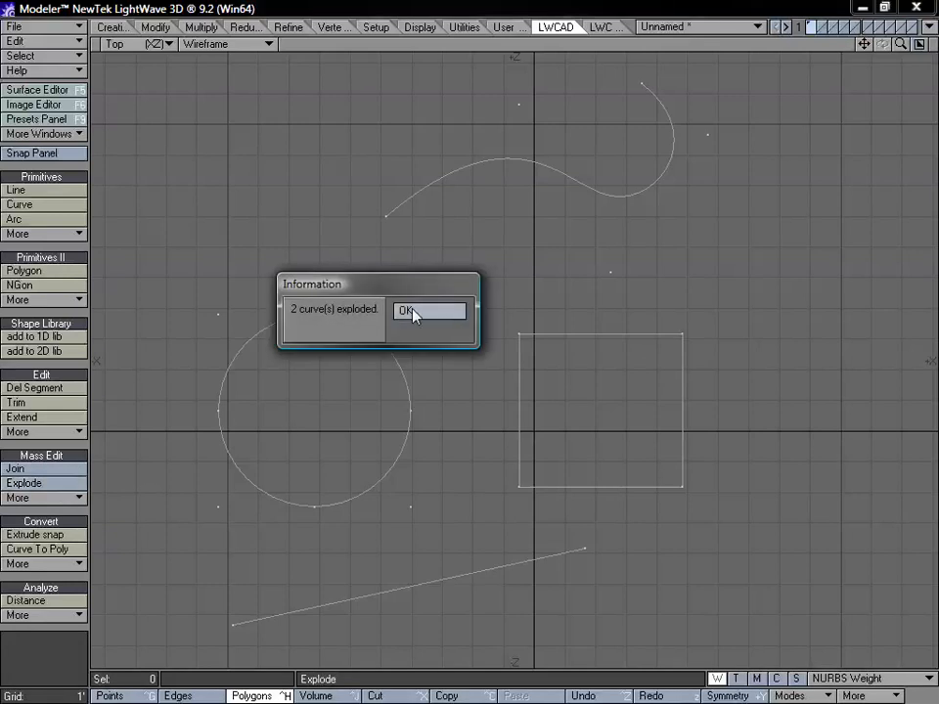
{"action": "left_click", "coordinate": [428, 311]}
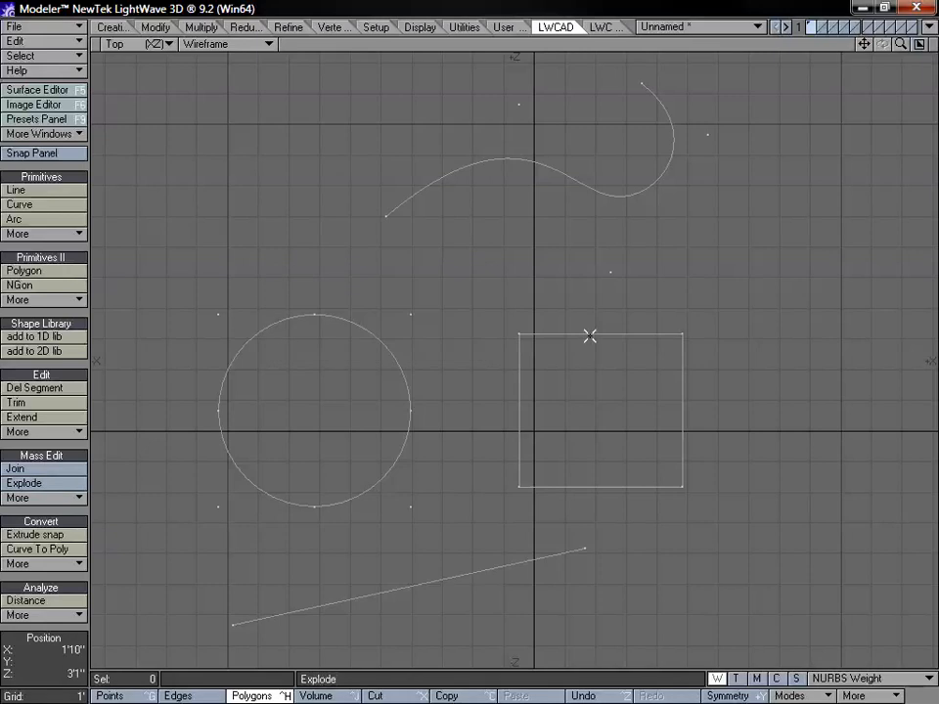
{"action": "left_click_drag", "start_coordinate": [421, 568], "coordinate": [417, 631]}
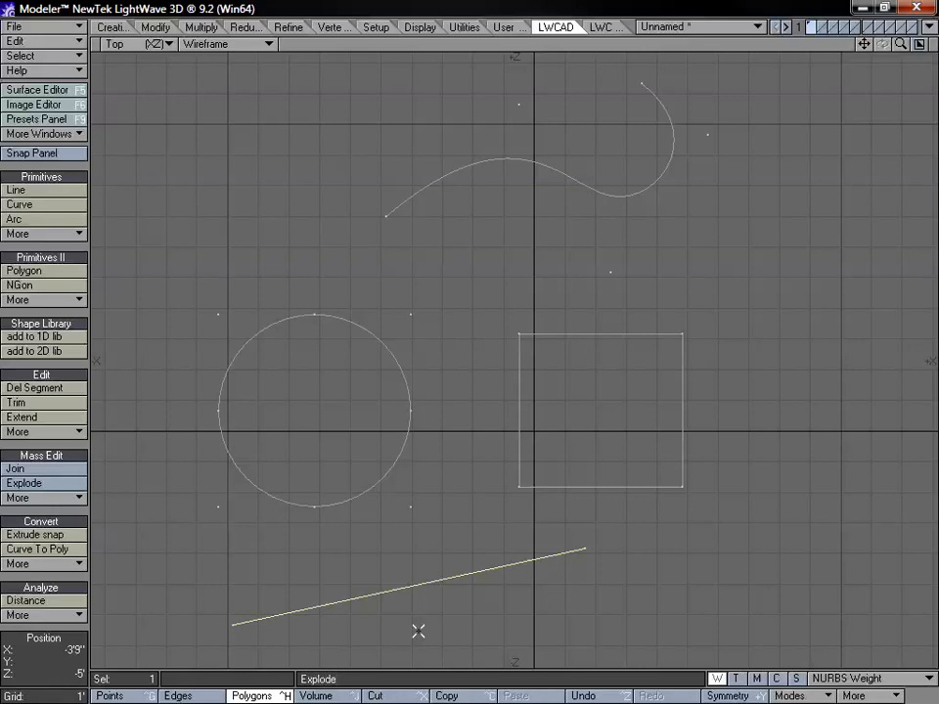
{"action": "left_click", "coordinate": [412, 577]}
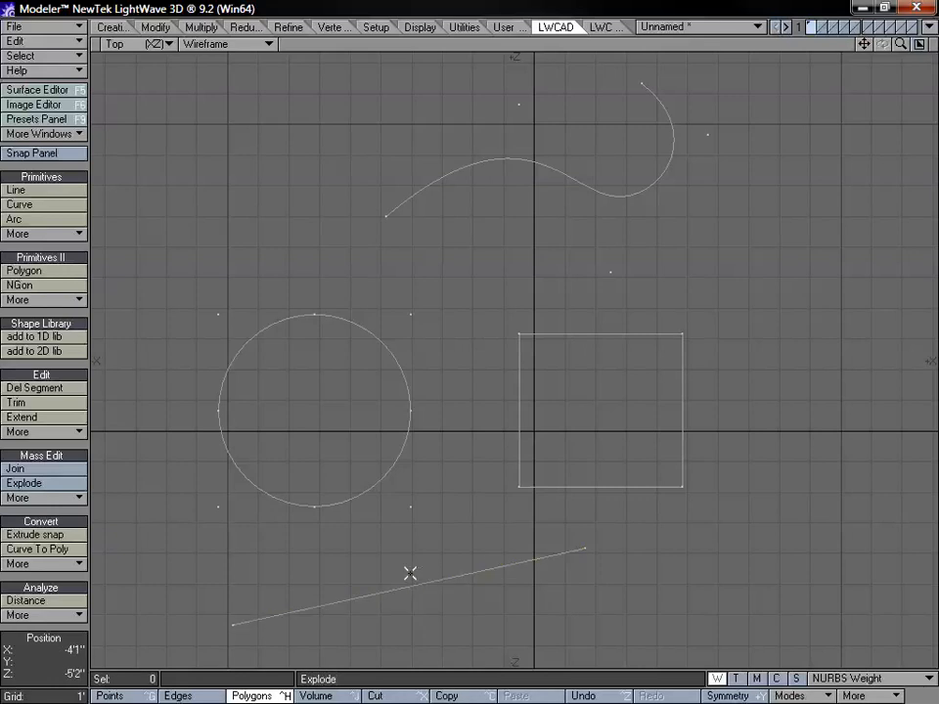
{"action": "left_click_drag", "start_coordinate": [573, 129], "coordinate": [566, 191]}
{"action": "mouse_move", "coordinate": [588, 316]}
{"action": "left_mouse_down"}
{"action": "mouse_move", "coordinate": [585, 354]}
{"action": "mouse_move", "coordinate": [512, 396]}
{"action": "mouse_move", "coordinate": [588, 524]}
{"action": "left_mouse_up"}
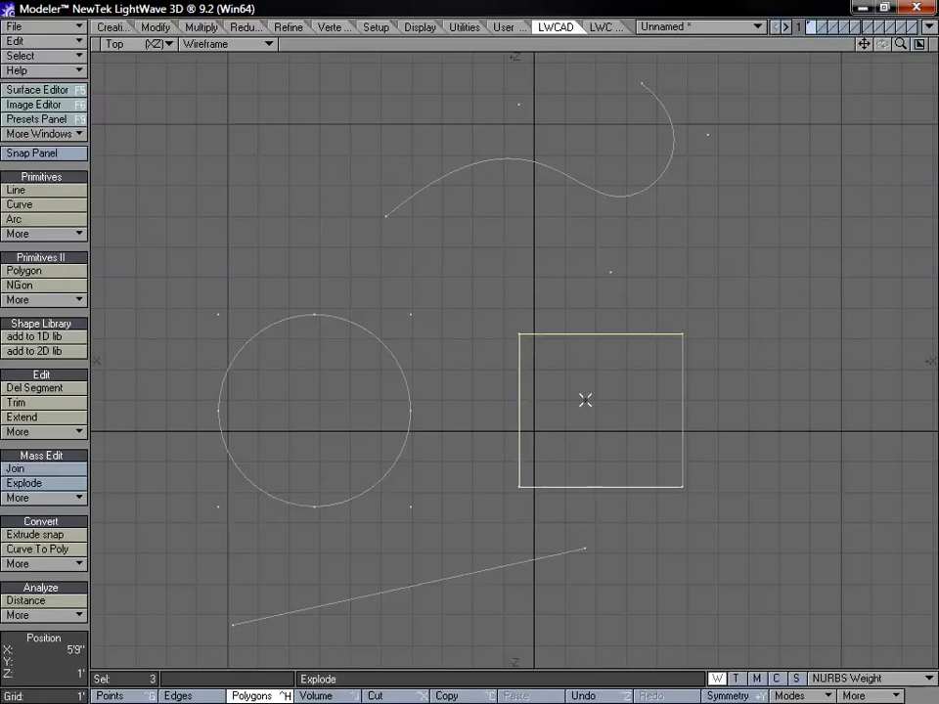
{"action": "left_click_drag", "start_coordinate": [585, 401], "coordinate": [701, 384]}
{"action": "mouse_move", "coordinate": [607, 319]}
{"action": "left_mouse_down"}
{"action": "mouse_move", "coordinate": [558, 487]}
{"action": "mouse_move", "coordinate": [690, 415]}
{"action": "mouse_move", "coordinate": [654, 399]}
{"action": "left_mouse_up"}
{"action": "mouse_move", "coordinate": [273, 316]}
{"action": "left_mouse_down"}
{"action": "mouse_move", "coordinate": [366, 334]}
{"action": "mouse_move", "coordinate": [367, 451]}
{"action": "mouse_move", "coordinate": [415, 499]}
{"action": "mouse_move", "coordinate": [247, 385]}
{"action": "mouse_move", "coordinate": [291, 309]}
{"action": "mouse_move", "coordinate": [361, 310]}
{"action": "mouse_move", "coordinate": [384, 434]}
{"action": "mouse_move", "coordinate": [427, 477]}
{"action": "mouse_move", "coordinate": [223, 489]}
{"action": "left_mouse_up"}
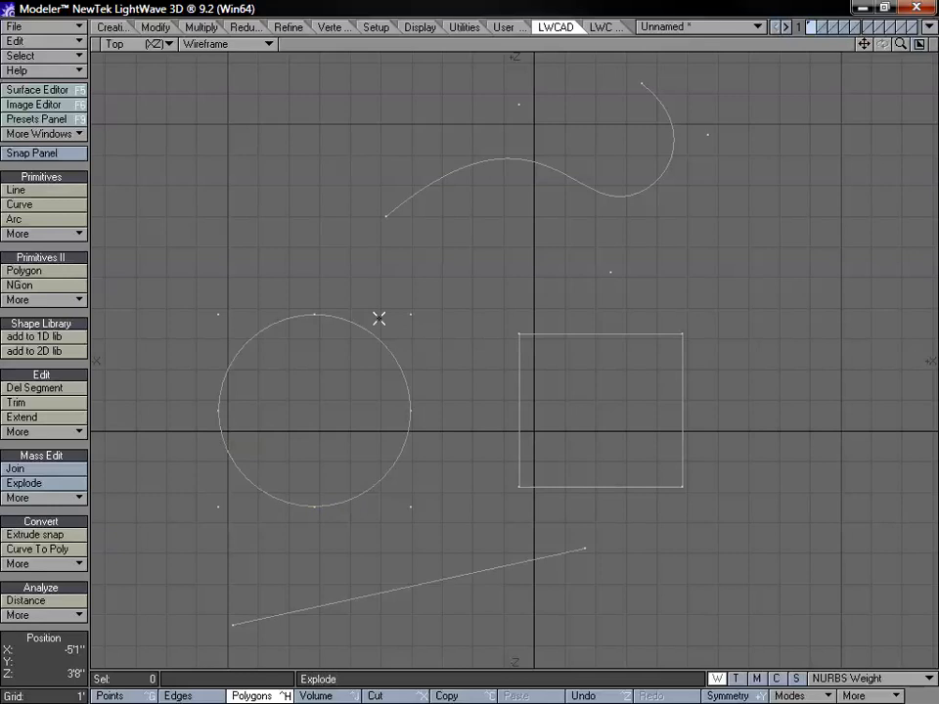
Step: Delete all the shapes and draw a circle about 5 ft in radius in the Top view
{"action": "key", "text": "Delete"}
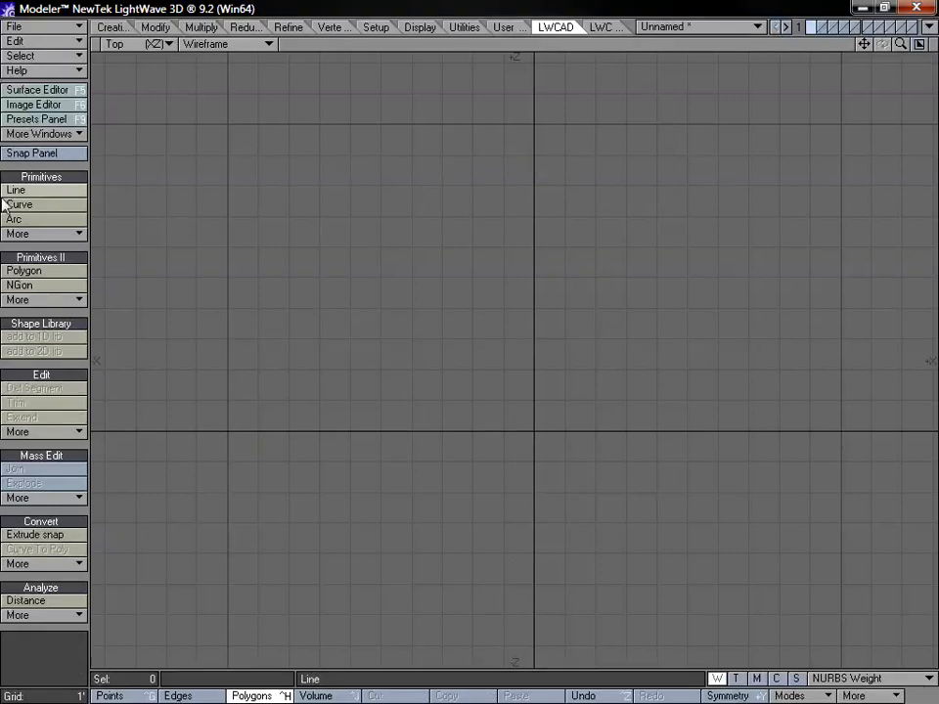
{"action": "left_click", "coordinate": [59, 235]}
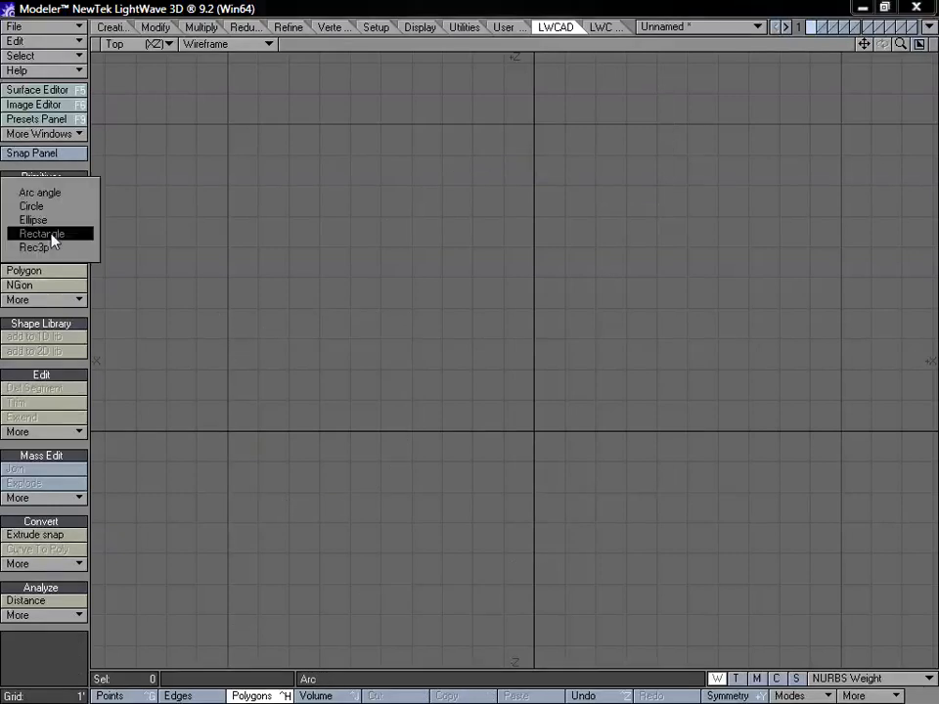
{"action": "left_click", "coordinate": [65, 233]}
{"action": "left_click", "coordinate": [401, 362]}
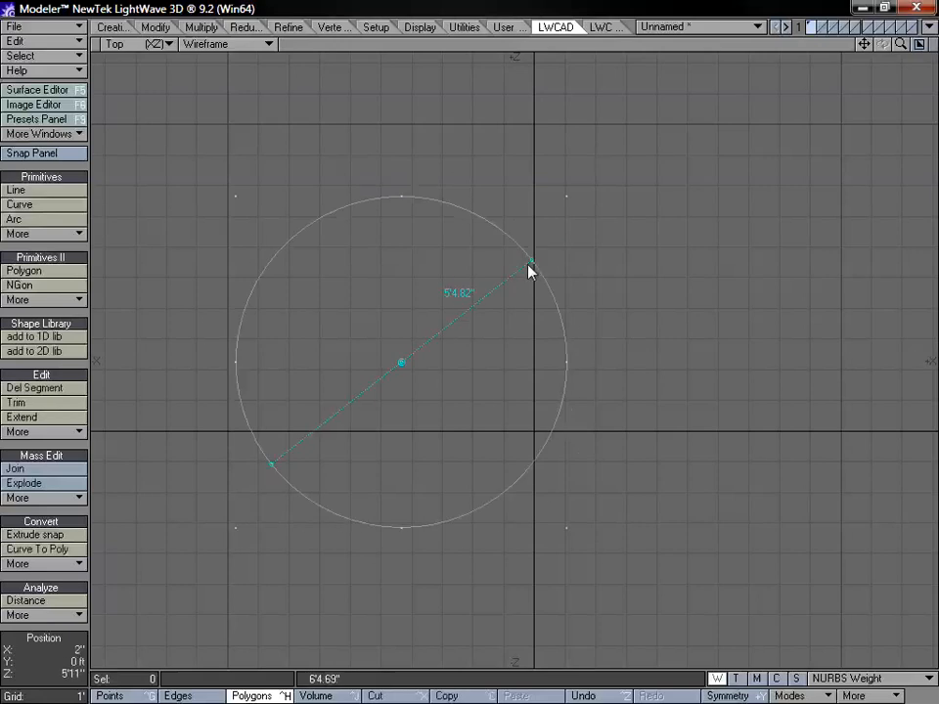
{"action": "left_click", "coordinate": [526, 268]}
Step: Draw a second circle about 5'10" in radius overlapping the first one's +X side, with Curve Boolean set to add
{"action": "left_click", "coordinate": [587, 349]}
{"action": "key", "text": "n"}
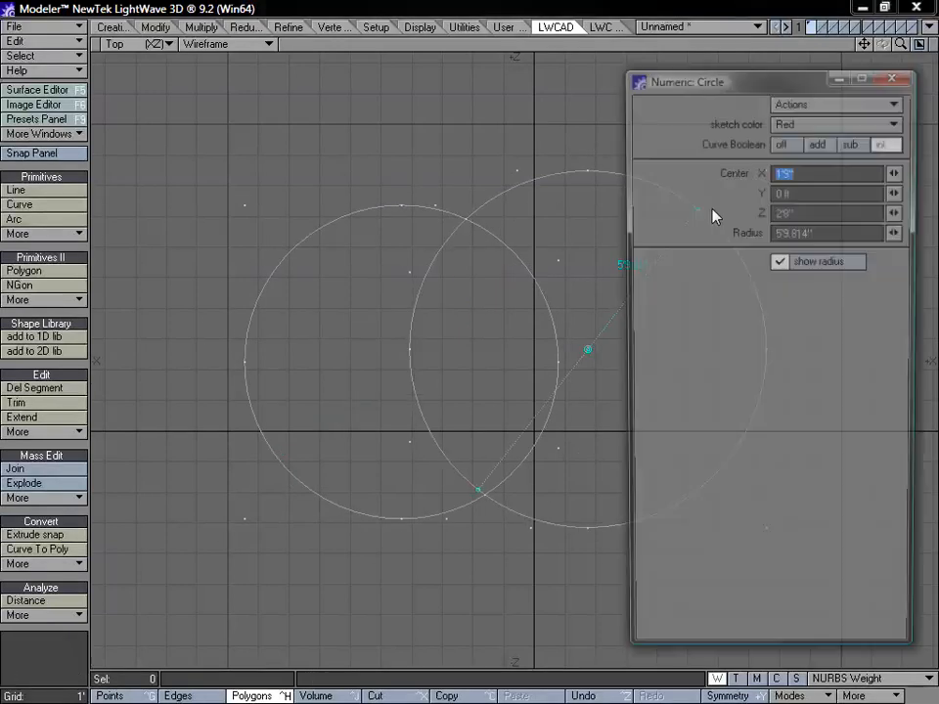
{"action": "left_click", "coordinate": [818, 143]}
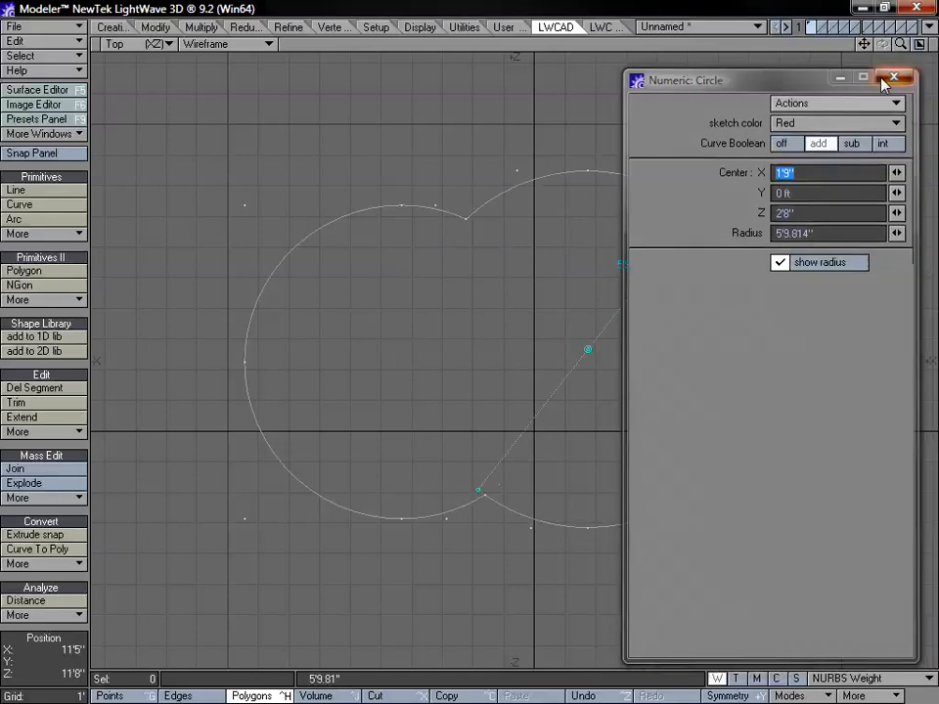
{"action": "key", "text": "n"}
Step: Add two more overlapping circles to the outline's +Z side, about 4'6" and 3' in radius
{"action": "left_click", "coordinate": [404, 138]}
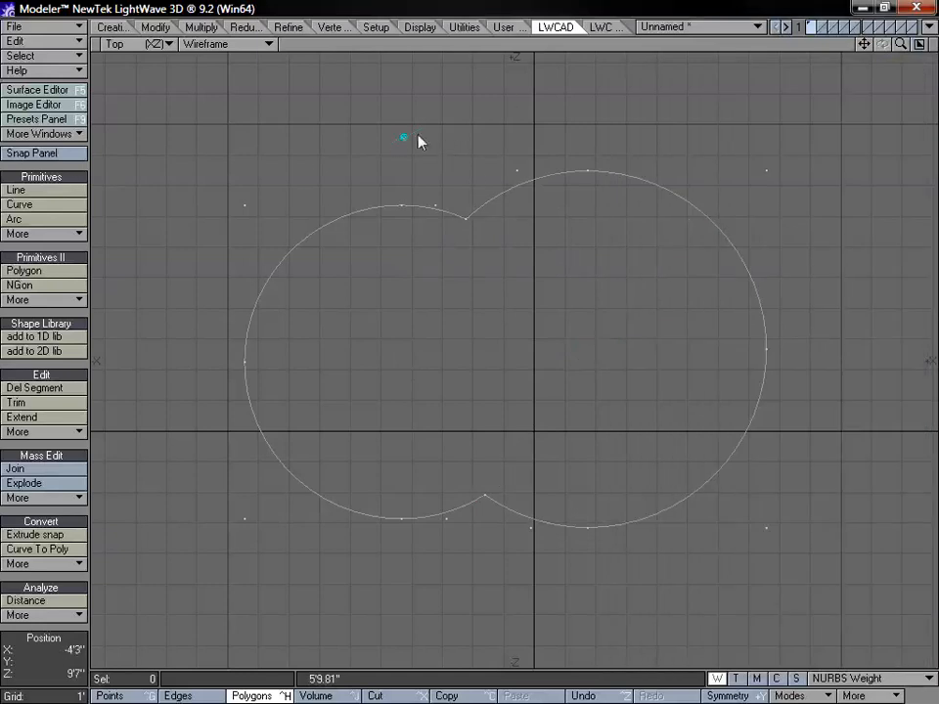
{"action": "left_click", "coordinate": [531, 87]}
{"action": "left_click_drag", "start_coordinate": [861, 46], "coordinate": [853, 153]}
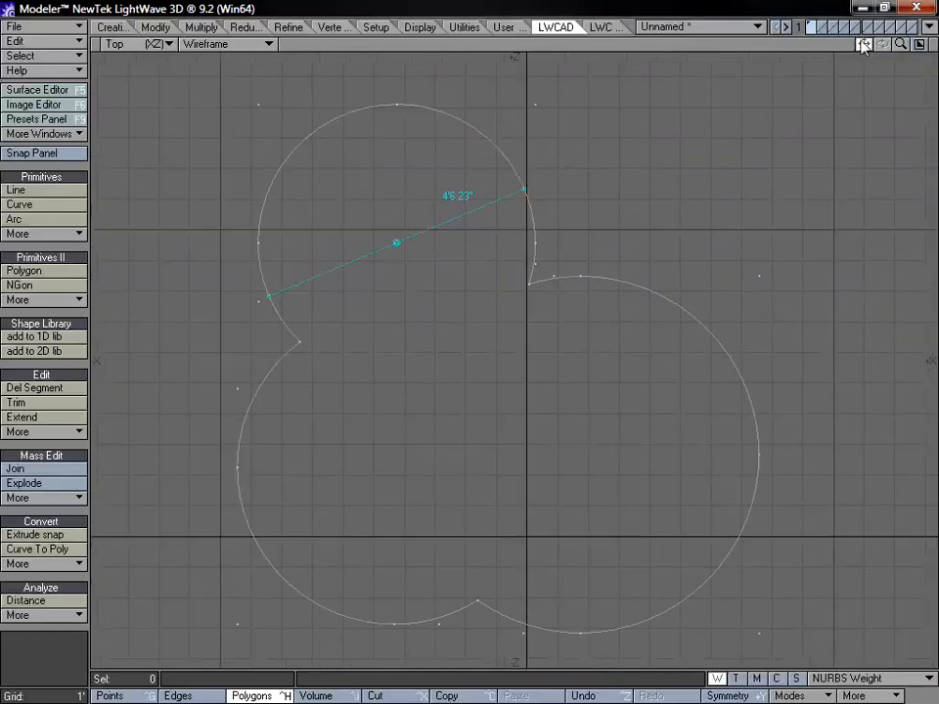
{"action": "left_click", "coordinate": [591, 155]}
{"action": "left_click", "coordinate": [681, 88]}
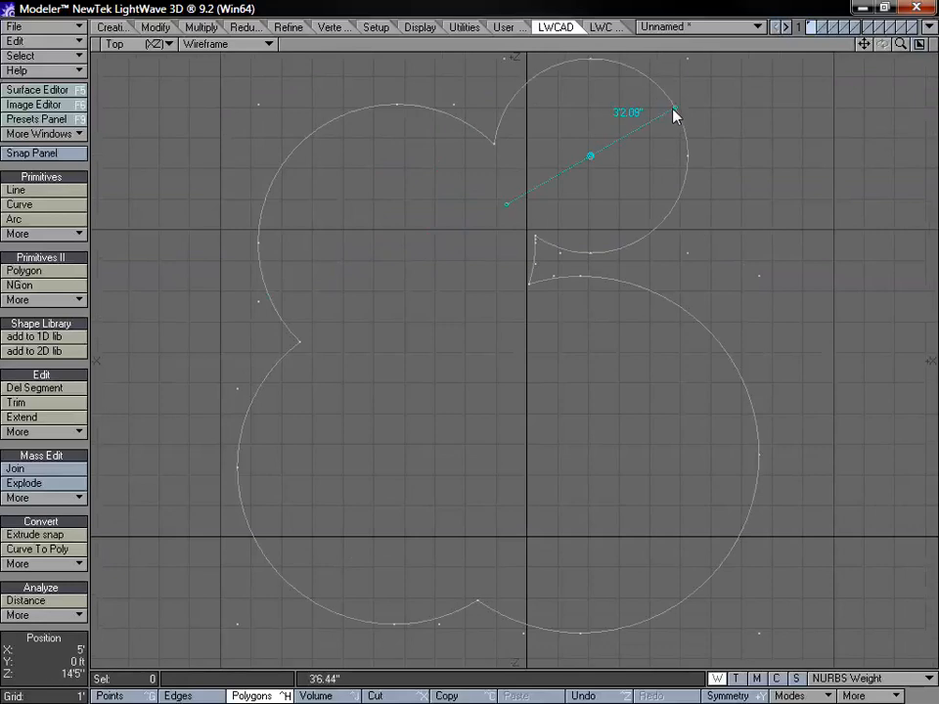
{"action": "left_click_drag", "start_coordinate": [866, 42], "coordinate": [825, 72]}
{"action": "key", "text": "space"}
Step: Switch to polygon selection and select the arcs of the merged outline one by one to check its separate curves
{"action": "key", "text": "space"}
{"action": "key", "text": "space"}
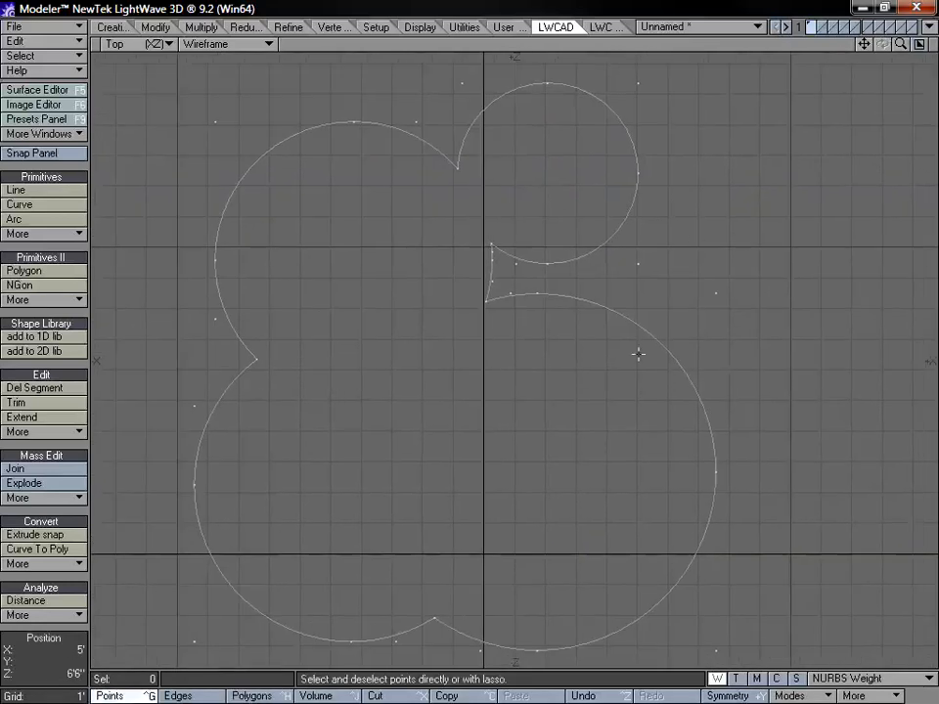
{"action": "left_click", "coordinate": [614, 309]}
{"action": "left_click", "coordinate": [469, 121]}
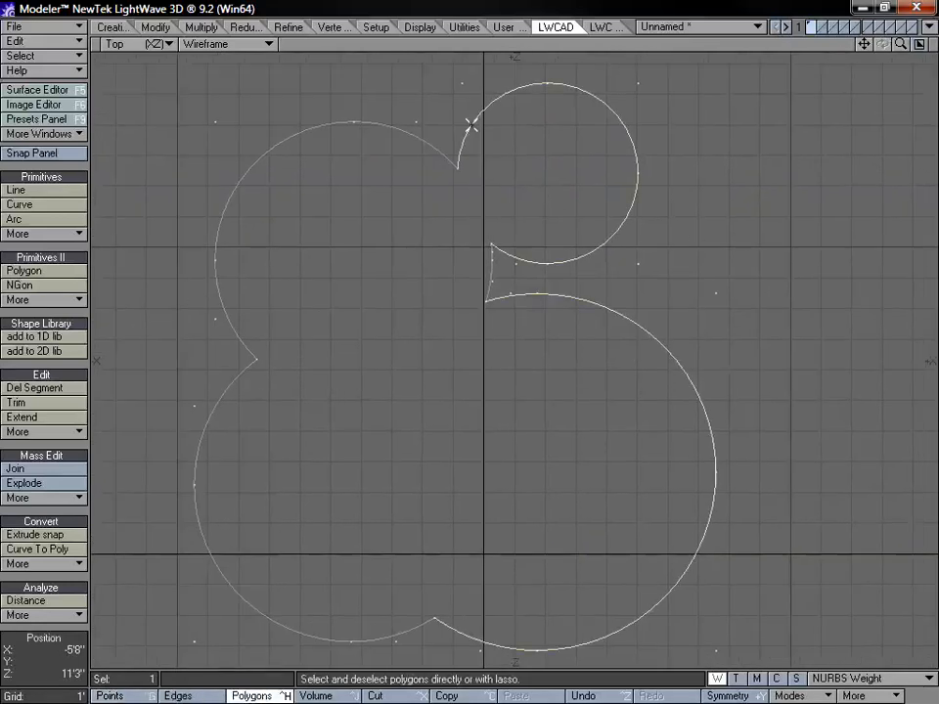
{"action": "left_click", "coordinate": [433, 159]}
{"action": "left_click", "coordinate": [203, 509]}
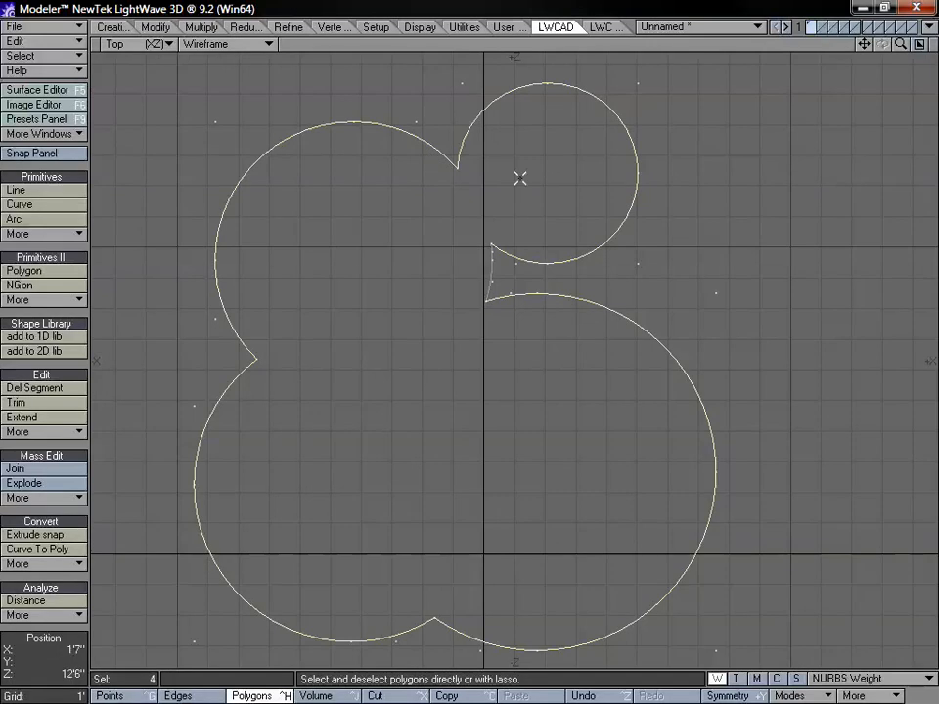
{"action": "left_click", "coordinate": [463, 306]}
Step: Explode the merged outline's curves into single segments and select some pieces along its -X side to check them
{"action": "left_click", "coordinate": [51, 535]}
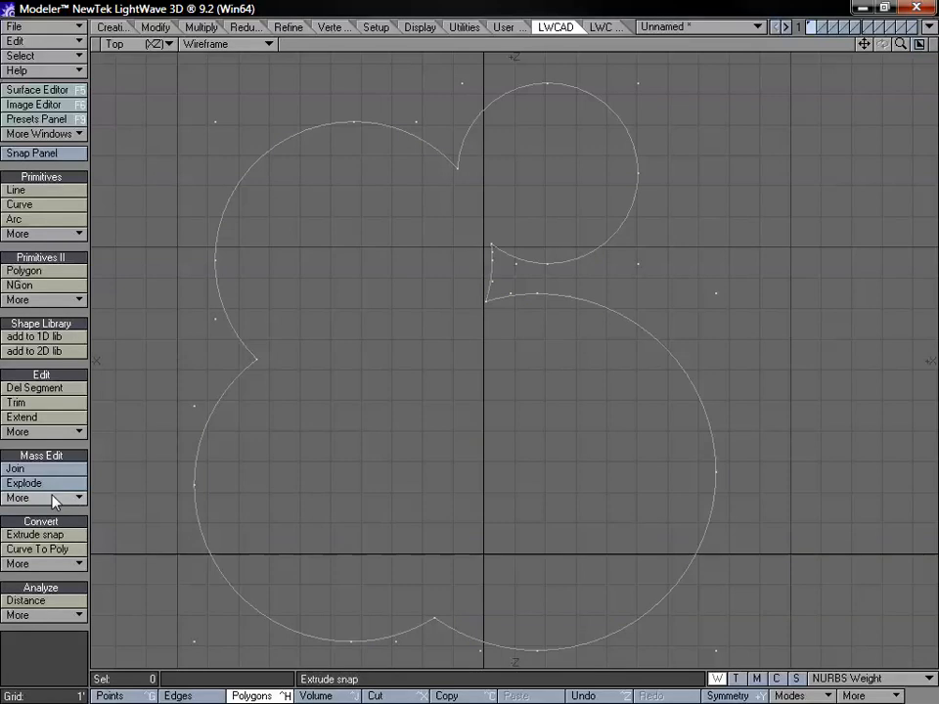
{"action": "left_click", "coordinate": [48, 483]}
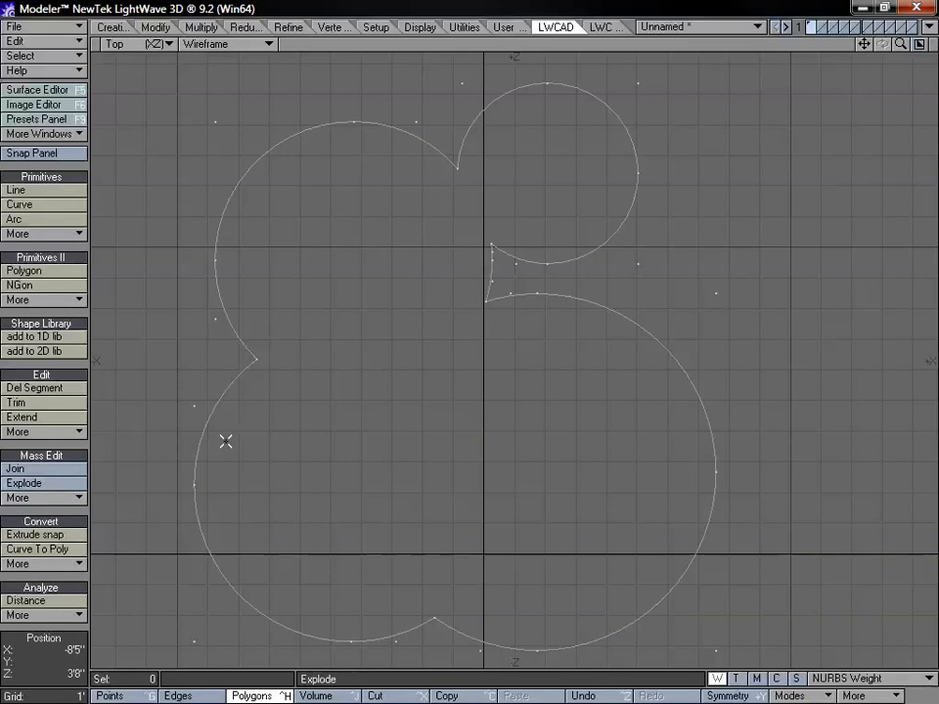
{"action": "left_click", "coordinate": [64, 485]}
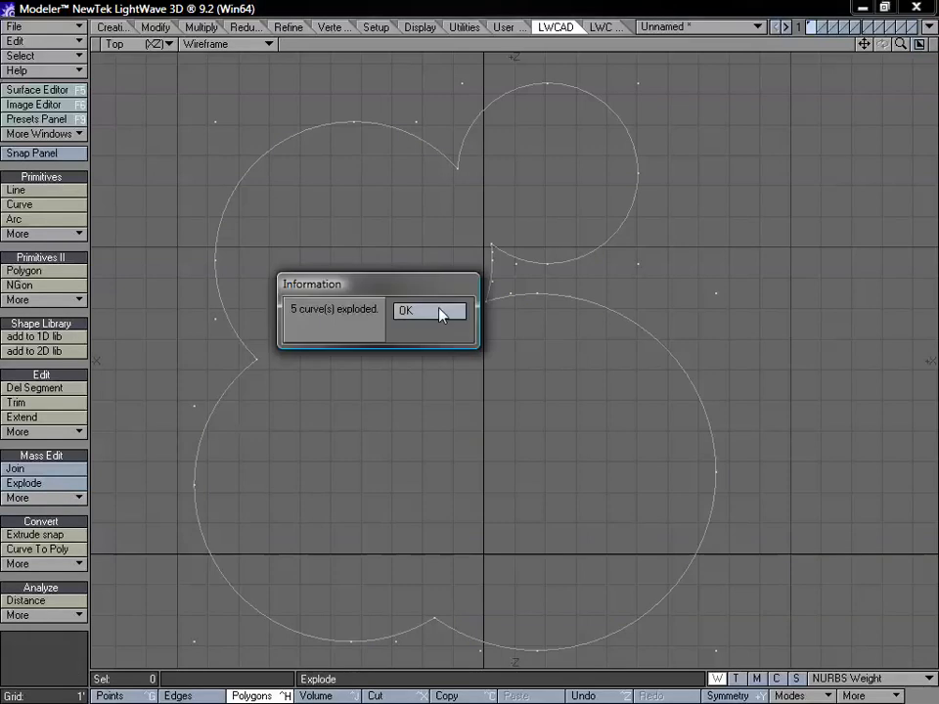
{"action": "left_click", "coordinate": [430, 313]}
{"action": "left_click", "coordinate": [247, 374]}
{"action": "mouse_move", "coordinate": [214, 573]}
{"action": "left_mouse_down"}
{"action": "mouse_move", "coordinate": [423, 625]}
{"action": "mouse_move", "coordinate": [503, 629]}
{"action": "mouse_move", "coordinate": [671, 365]}
{"action": "mouse_move", "coordinate": [671, 317]}
{"action": "mouse_move", "coordinate": [507, 289]}
{"action": "mouse_move", "coordinate": [495, 278]}
{"action": "mouse_move", "coordinate": [622, 231]}
{"action": "mouse_move", "coordinate": [629, 57]}
{"action": "mouse_move", "coordinate": [441, 101]}
{"action": "mouse_move", "coordinate": [201, 228]}
{"action": "left_mouse_up"}
Step: Join all the exploded segments into one curve and select the outline to check that it is a single piece
{"action": "left_click", "coordinate": [31, 470]}
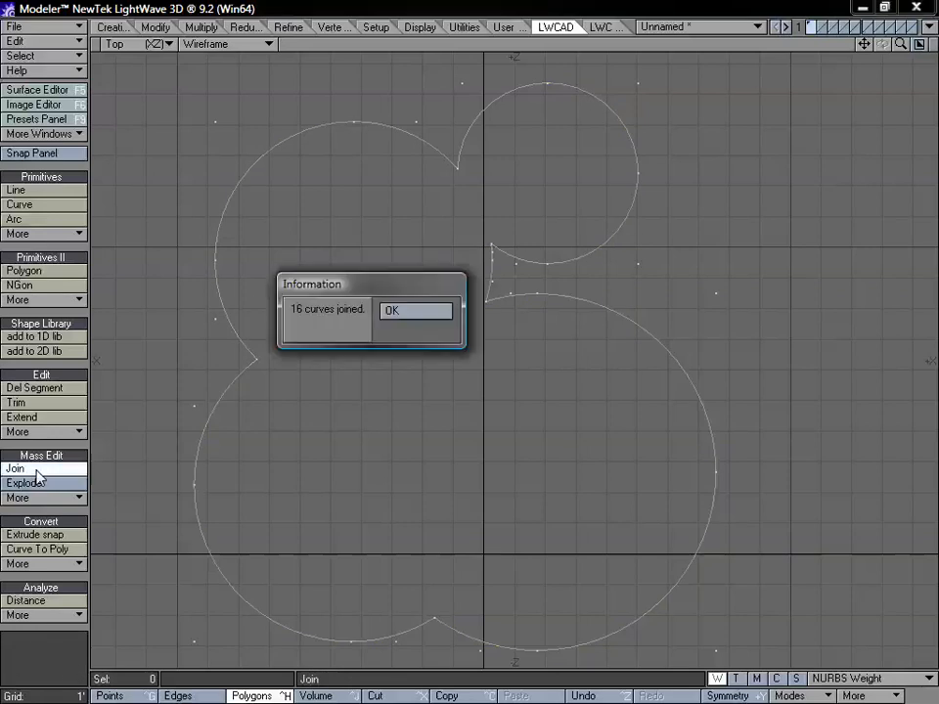
{"action": "left_click", "coordinate": [401, 312]}
{"action": "left_click", "coordinate": [483, 255]}
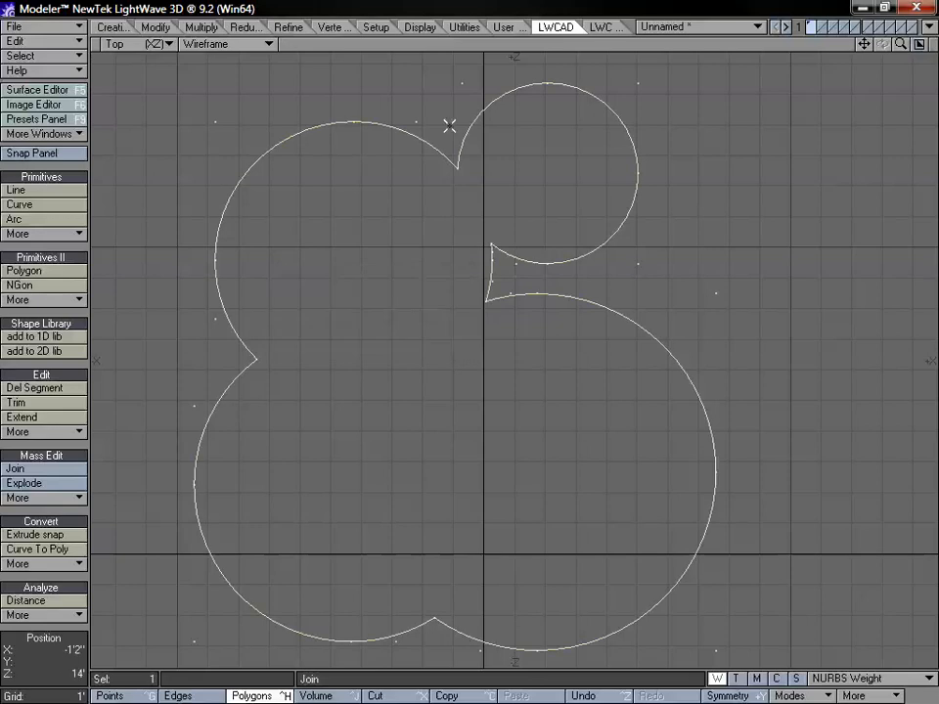
{"action": "left_click", "coordinate": [447, 157]}
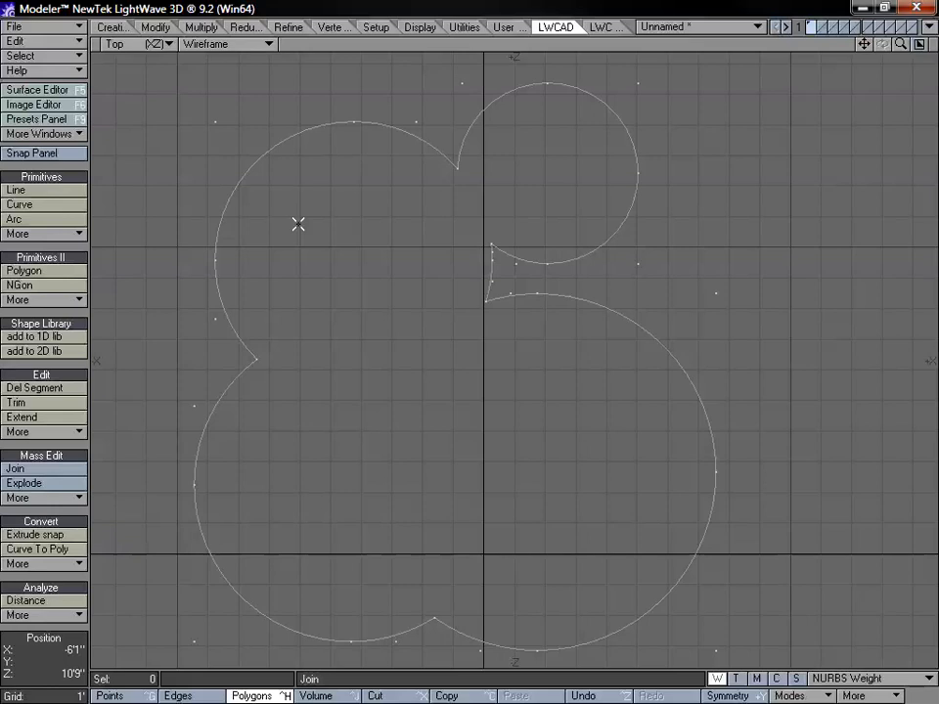
{"action": "left_click", "coordinate": [231, 299]}
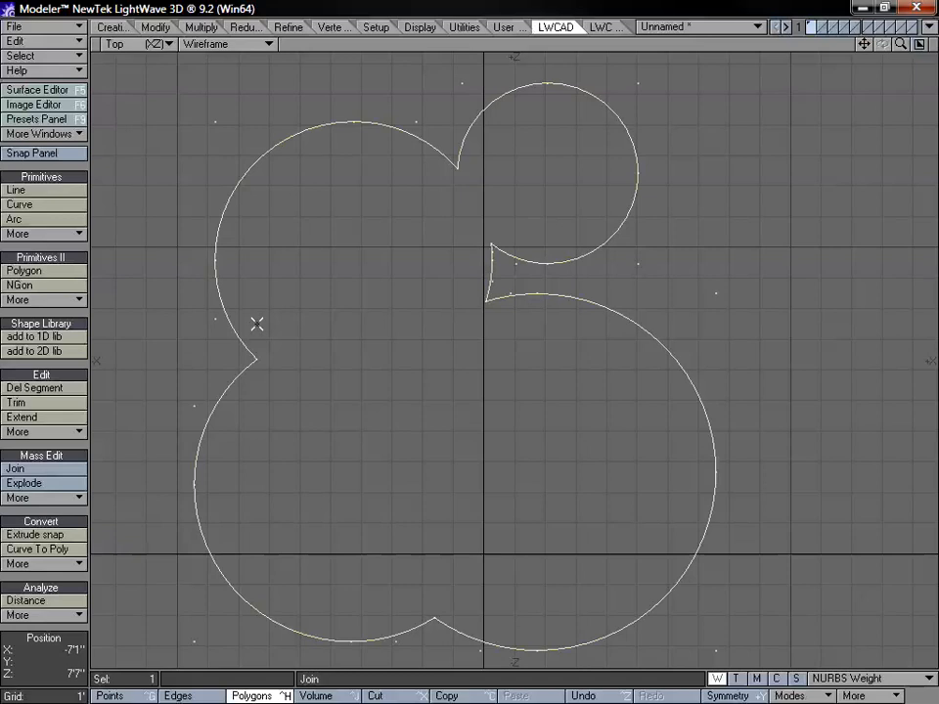
{"action": "left_click", "coordinate": [28, 484]}
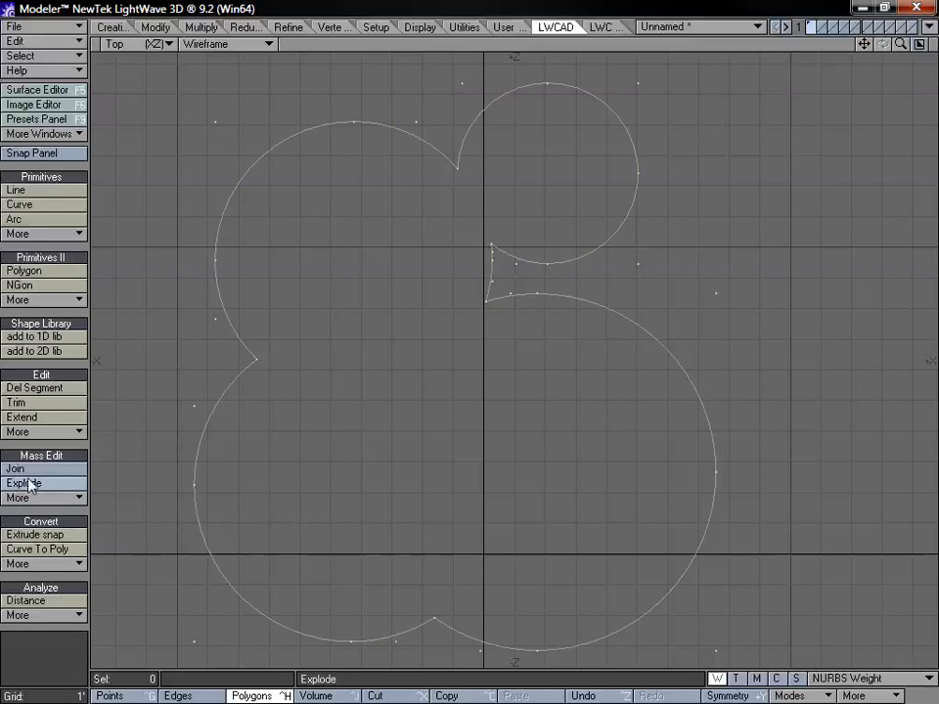
{"action": "left_click", "coordinate": [39, 471]}
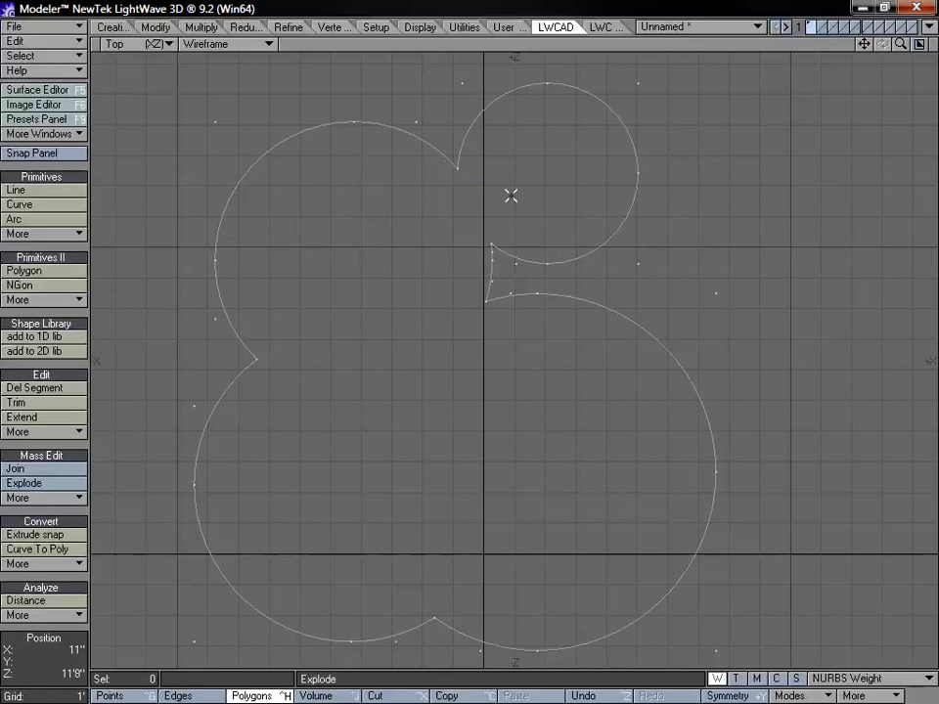
{"action": "left_click", "coordinate": [73, 497]}
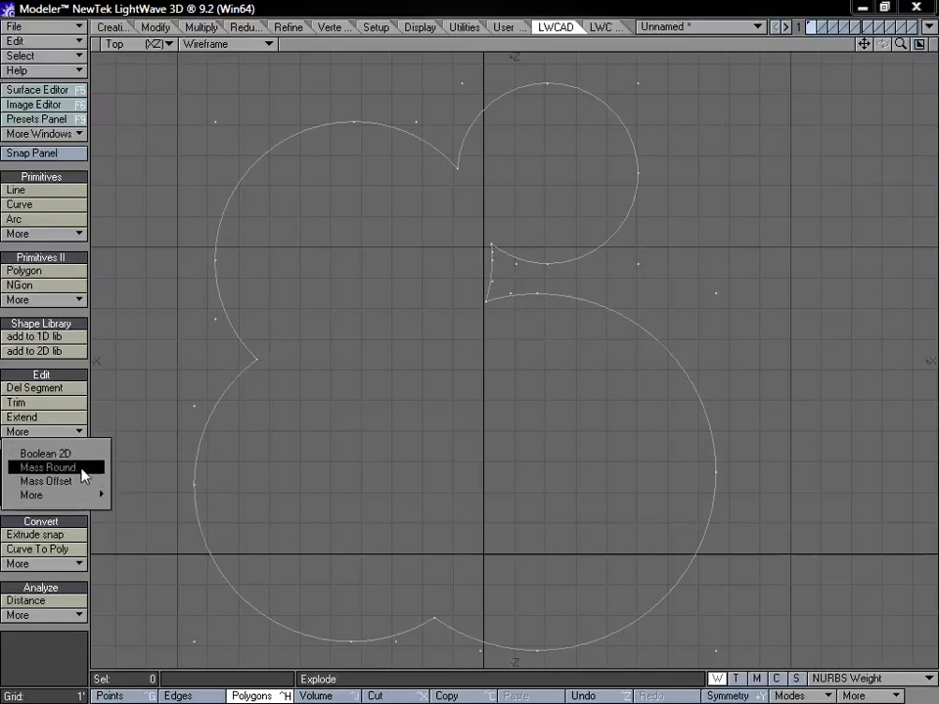
{"action": "mouse_move", "coordinate": [70, 499]}
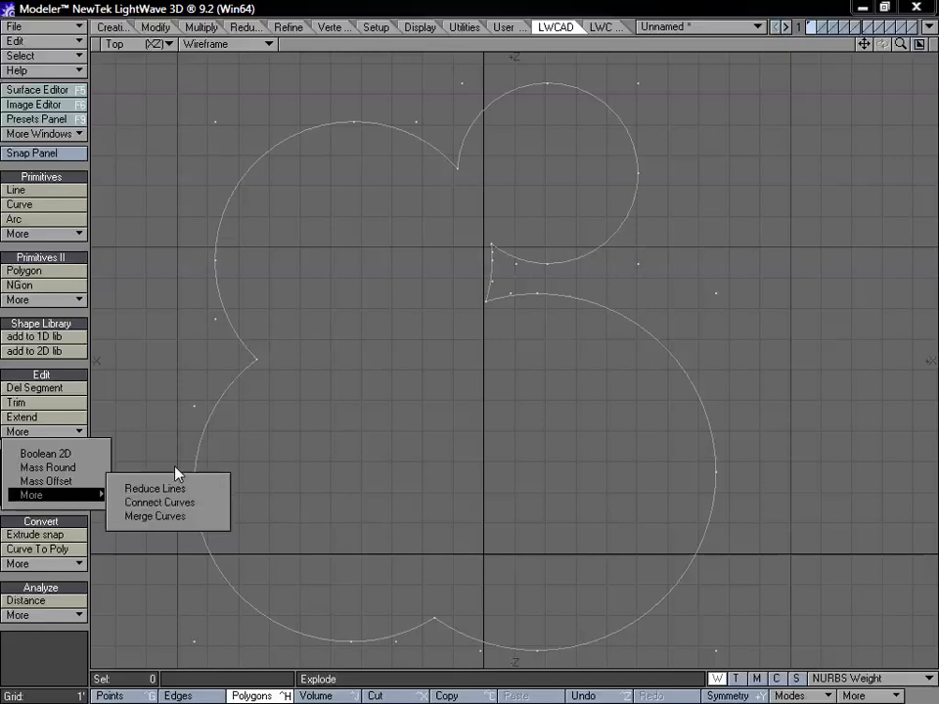
{"action": "left_click", "coordinate": [178, 398]}
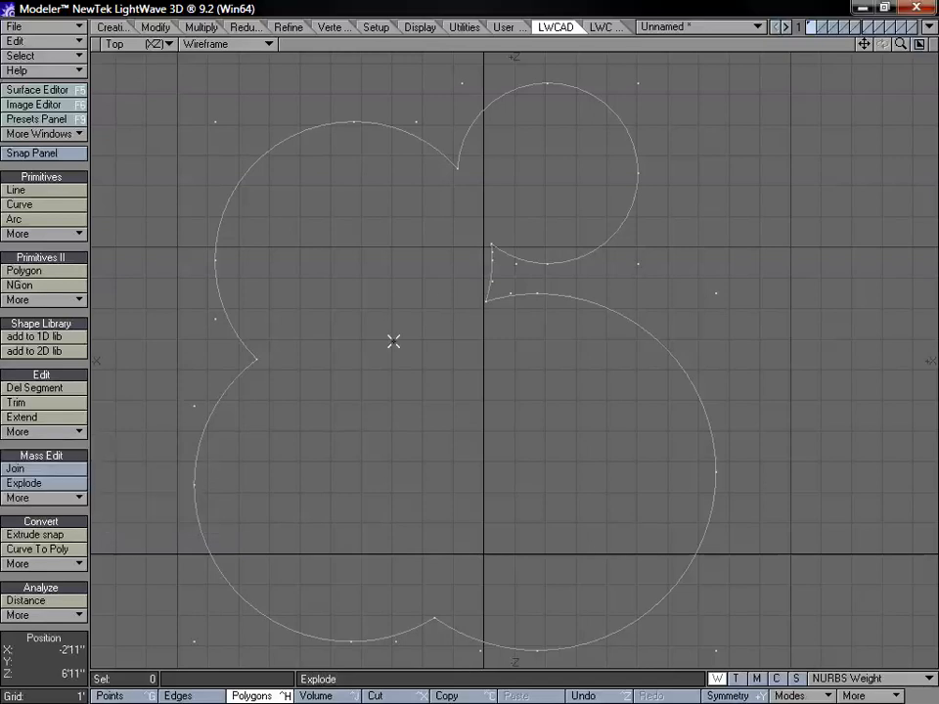
Step: Delete the joined outline and draw a circle about 5'6.6" in radius in the -X, +Z quadrant with curve Boolean off
{"action": "key", "text": "Delete"}
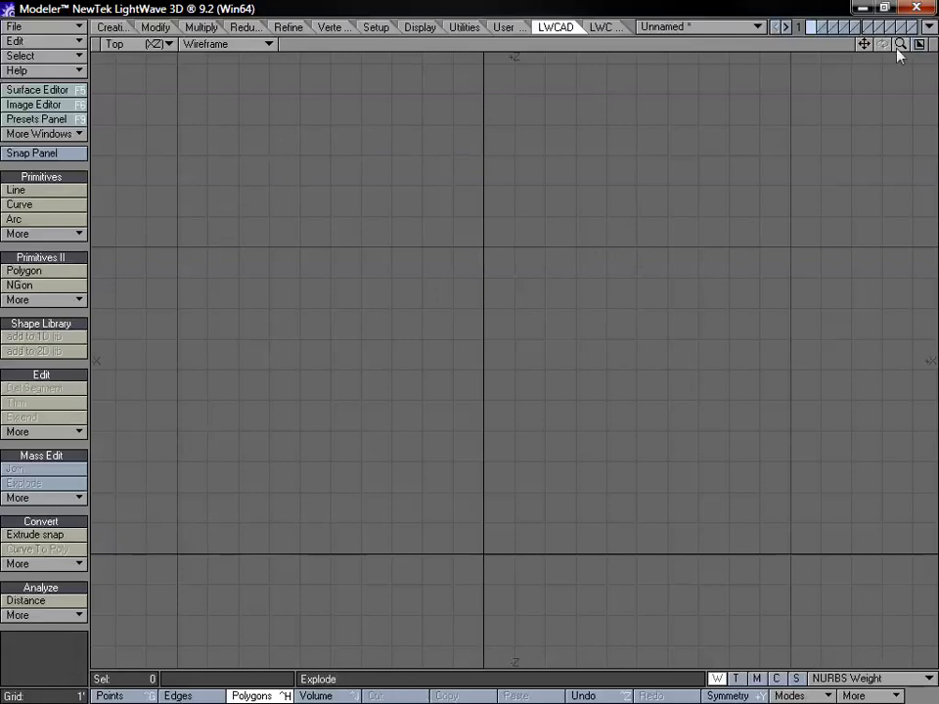
{"action": "left_click_drag", "start_coordinate": [901, 44], "coordinate": [830, 0]}
{"action": "left_click_drag", "start_coordinate": [864, 44], "coordinate": [872, 36]}
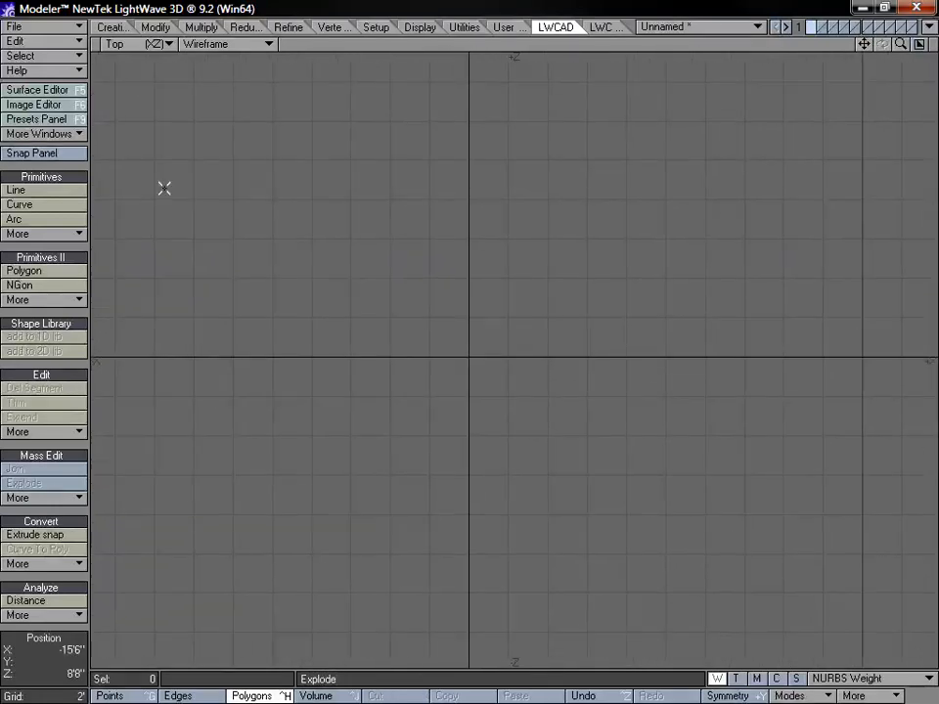
{"action": "left_click", "coordinate": [44, 233]}
{"action": "left_click", "coordinate": [31, 239]}
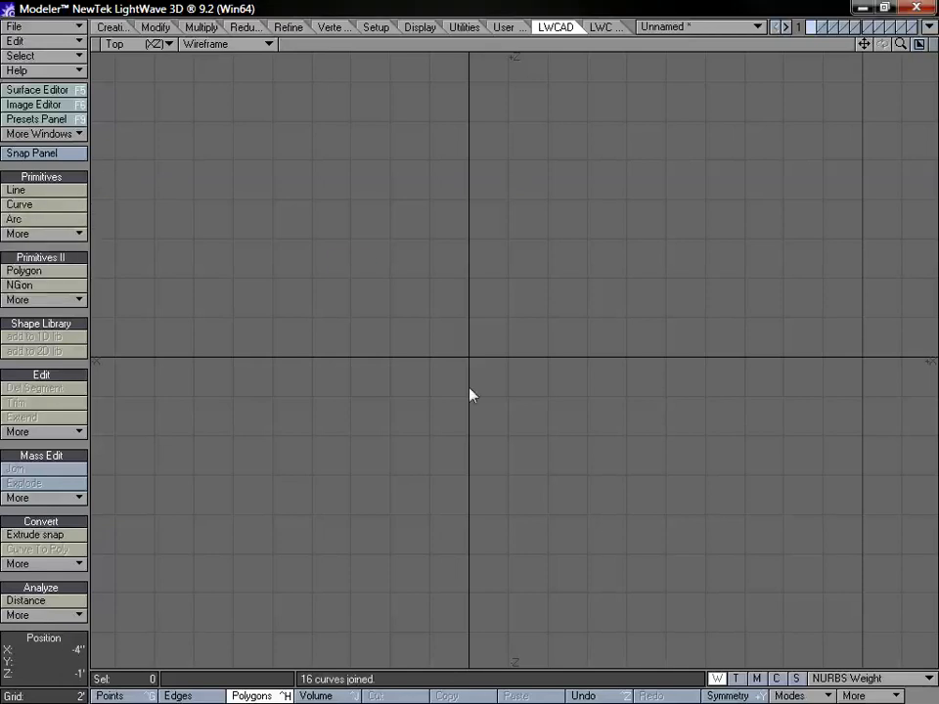
{"action": "left_click_drag", "start_coordinate": [243, 337], "coordinate": [433, 215]}
{"action": "key", "text": "n"}
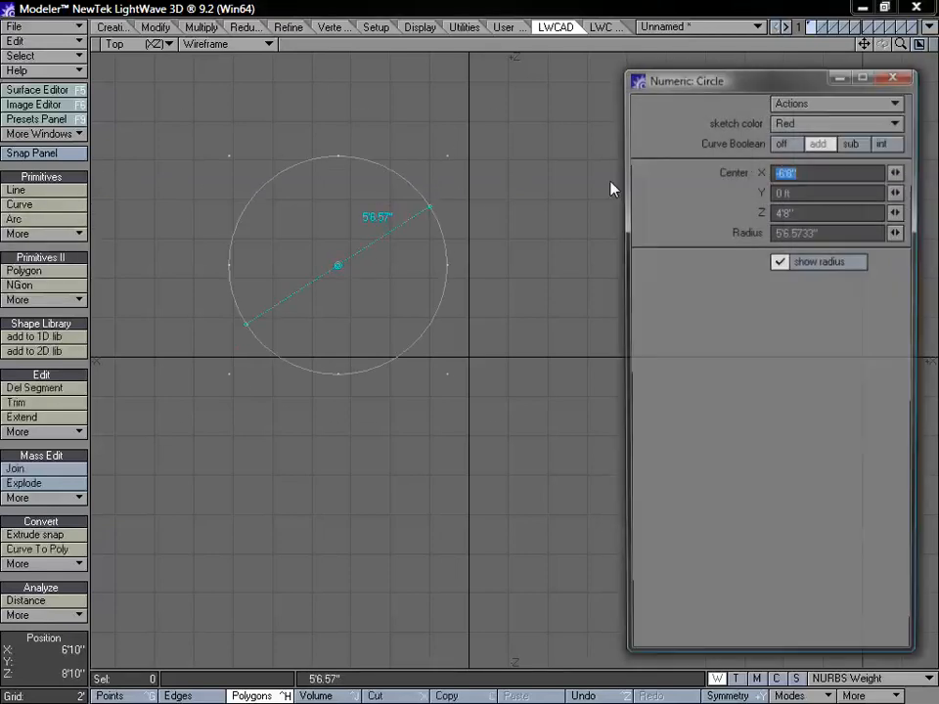
{"action": "left_click", "coordinate": [783, 143]}
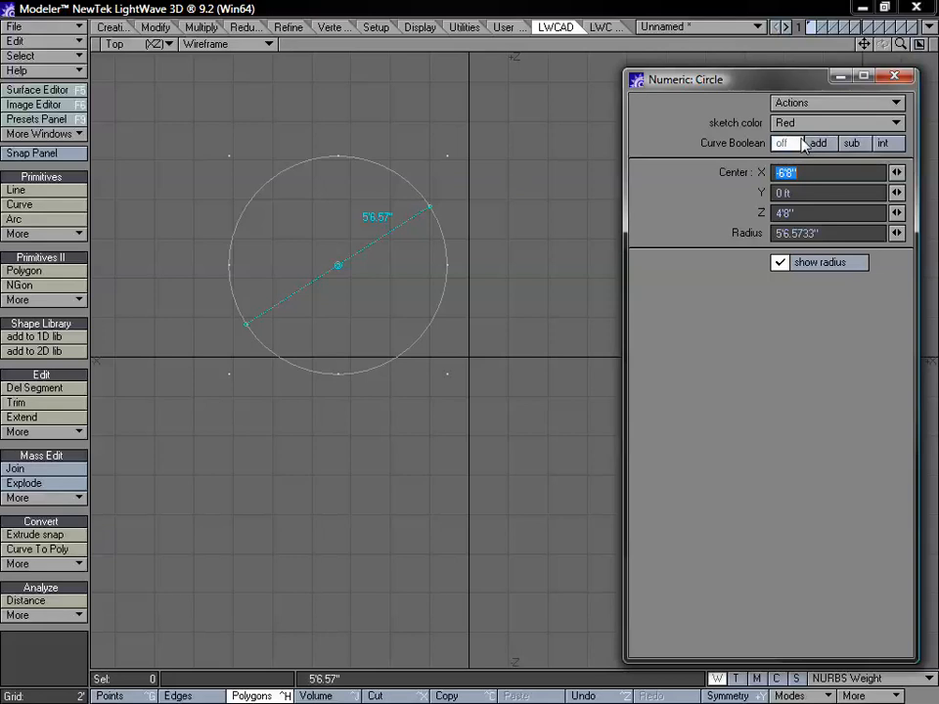
{"action": "left_click_drag", "start_coordinate": [772, 82], "coordinate": [777, 81]}
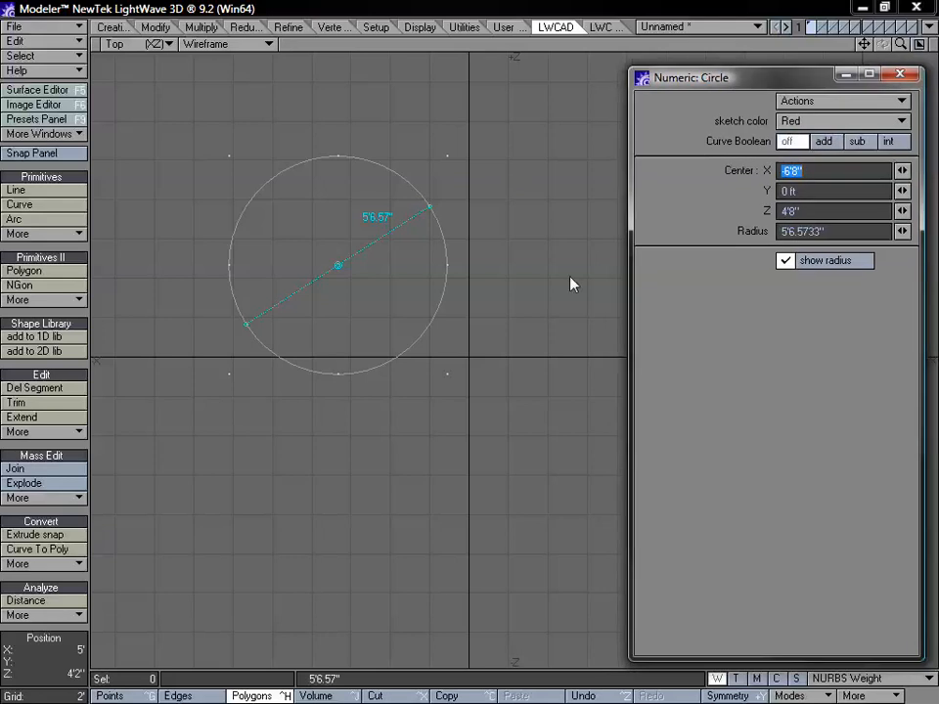
Step: Draw two overlapping rectangles across the circle, about 12' by 9'10" and 11'6" by 11'8", with curve Boolean off
{"action": "left_click", "coordinate": [49, 235]}
{"action": "left_click", "coordinate": [44, 264]}
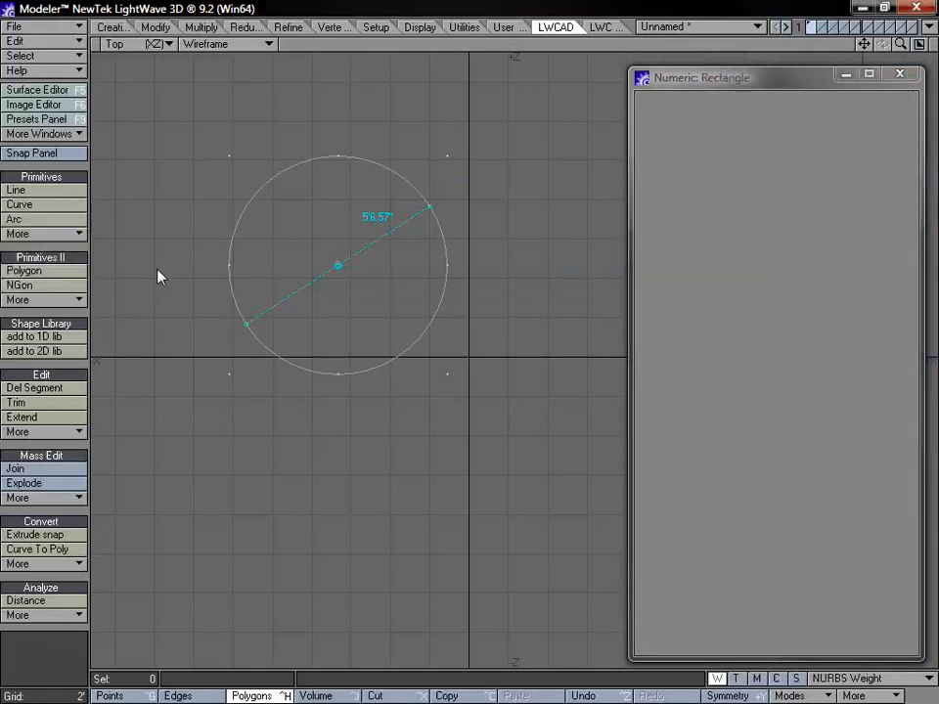
{"action": "left_click_drag", "start_coordinate": [115, 265], "coordinate": [354, 468]}
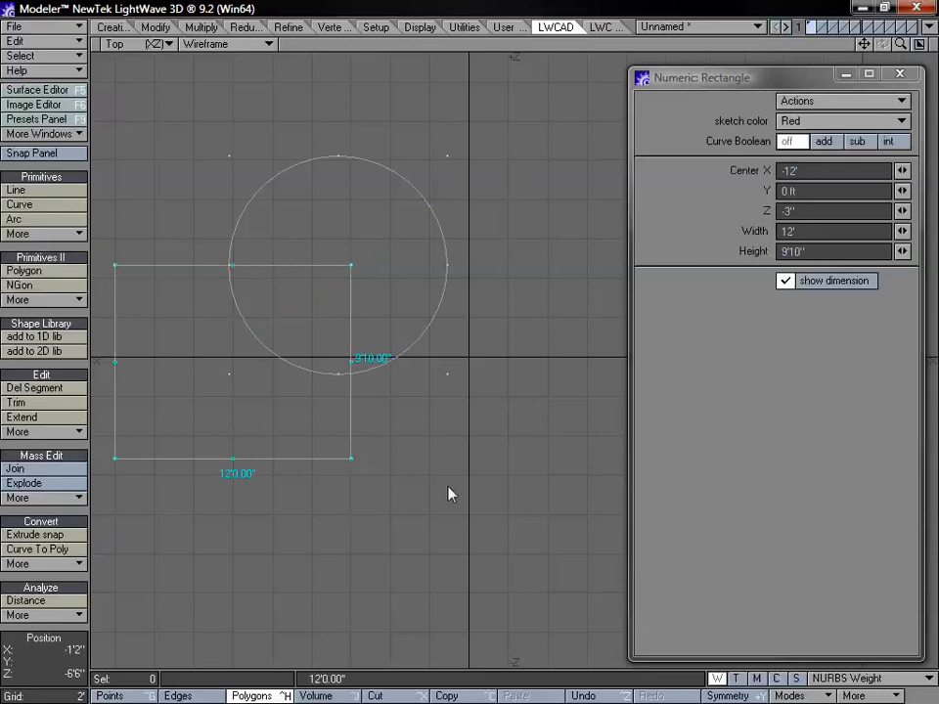
{"action": "left_click_drag", "start_coordinate": [528, 544], "coordinate": [303, 317]}
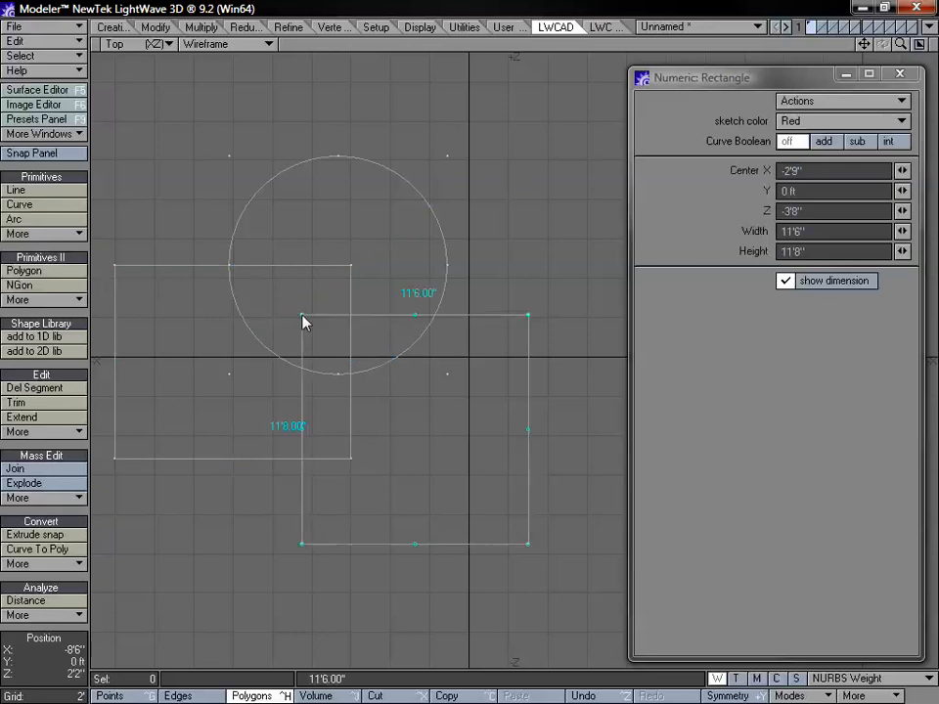
Step: Draw a second circle of similar size overlapping the first one toward +X and the second rectangle
{"action": "left_click", "coordinate": [39, 236]}
{"action": "left_click", "coordinate": [44, 204]}
{"action": "left_click_drag", "start_coordinate": [410, 242], "coordinate": [518, 214]}
{"action": "left_click_drag", "start_coordinate": [793, 83], "coordinate": [752, 75]}
{"action": "left_click", "coordinate": [865, 68]}
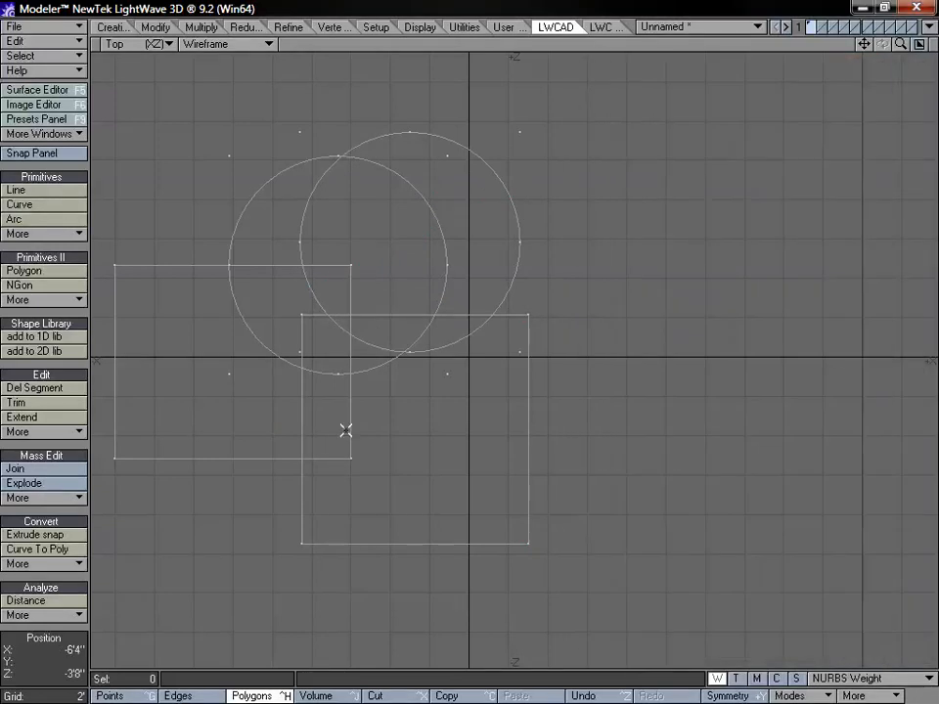
Step: Run Boolean 2D on the overlapping circles and rectangles with the Self-intersect operation
{"action": "left_click_drag", "start_coordinate": [331, 413], "coordinate": [419, 412], "text": "alt"}
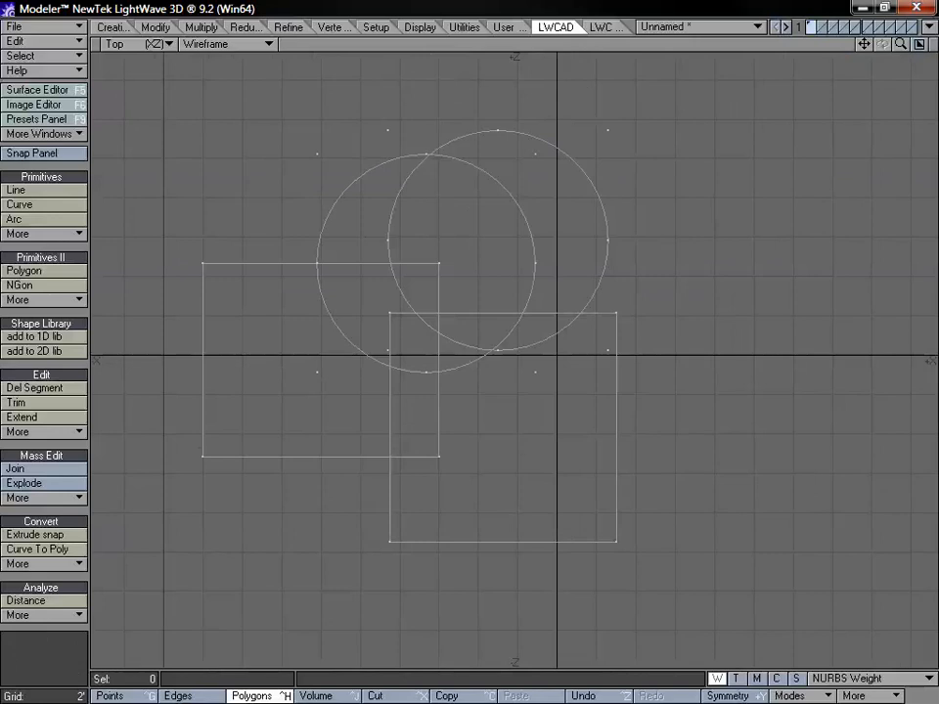
{"action": "left_click_drag", "start_coordinate": [900, 44], "coordinate": [913, 41]}
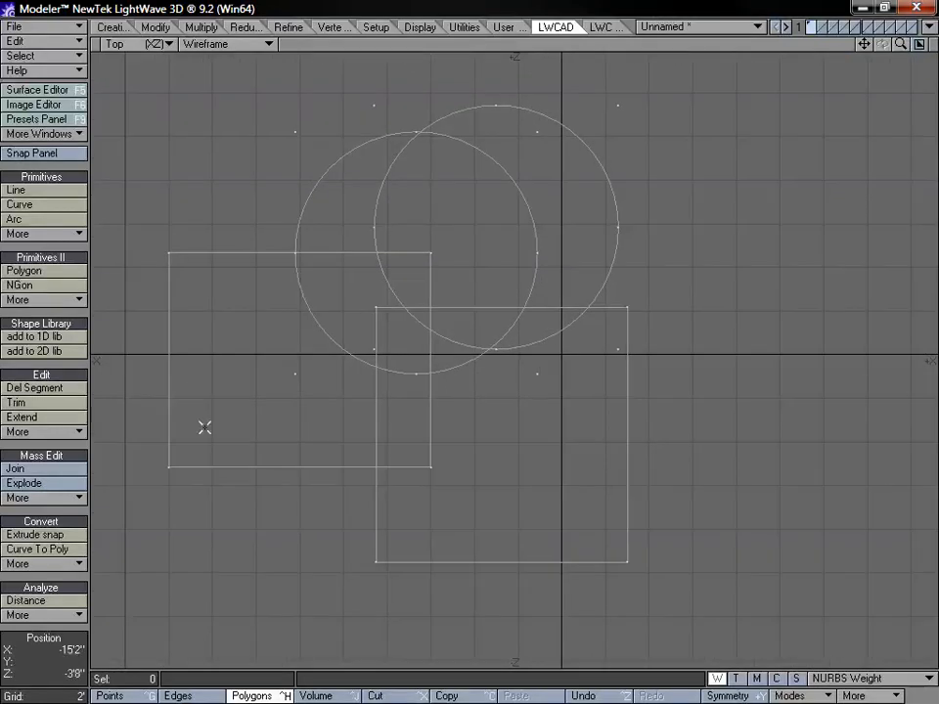
{"action": "left_click", "coordinate": [63, 494]}
{"action": "left_click", "coordinate": [67, 453]}
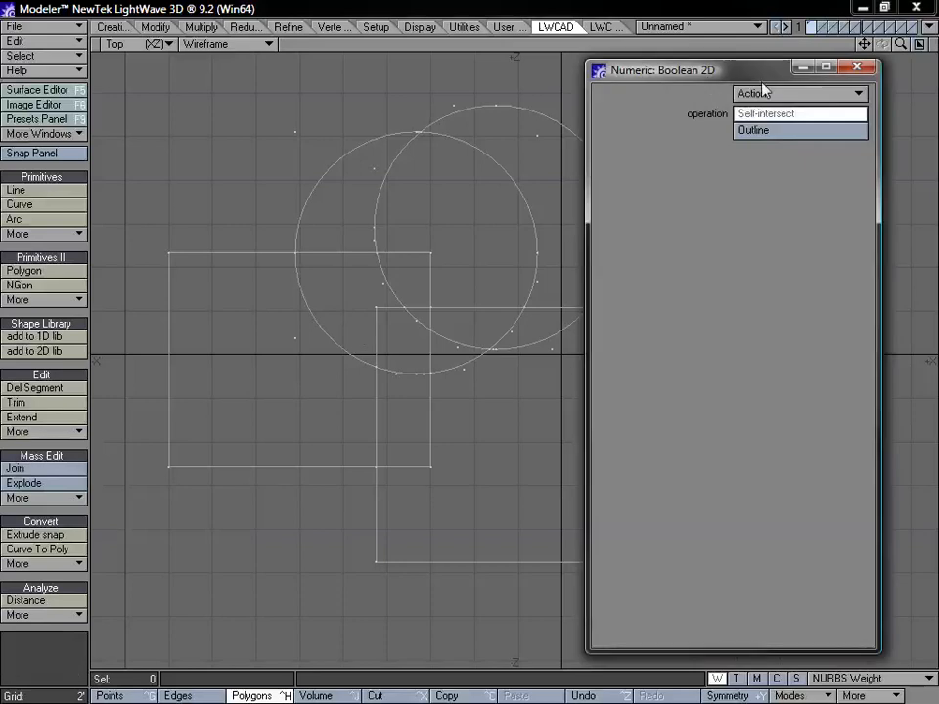
{"action": "left_click_drag", "start_coordinate": [704, 78], "coordinate": [740, 80]}
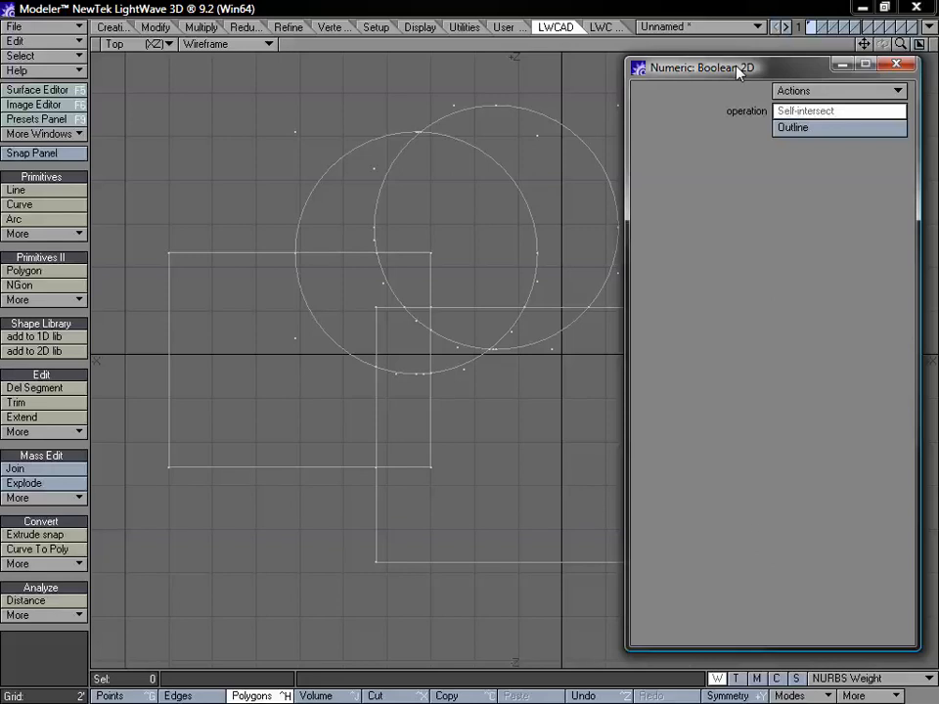
Step: Compare the Outline and Self-intersect operations of Boolean 2D on the shapes and finish with Outline
{"action": "left_click", "coordinate": [807, 131]}
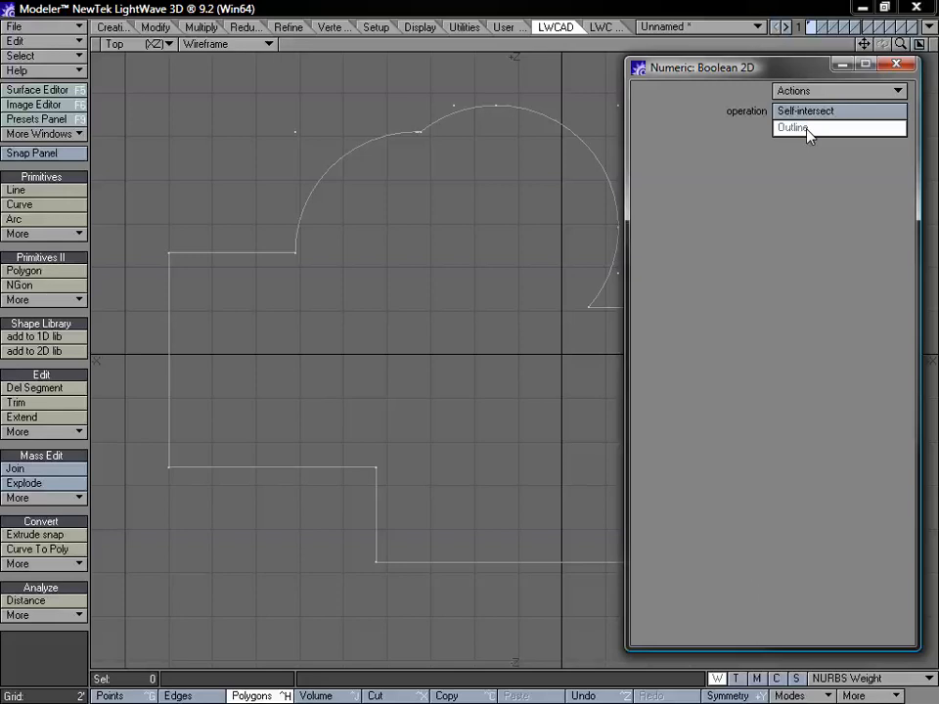
{"action": "left_click", "coordinate": [818, 128]}
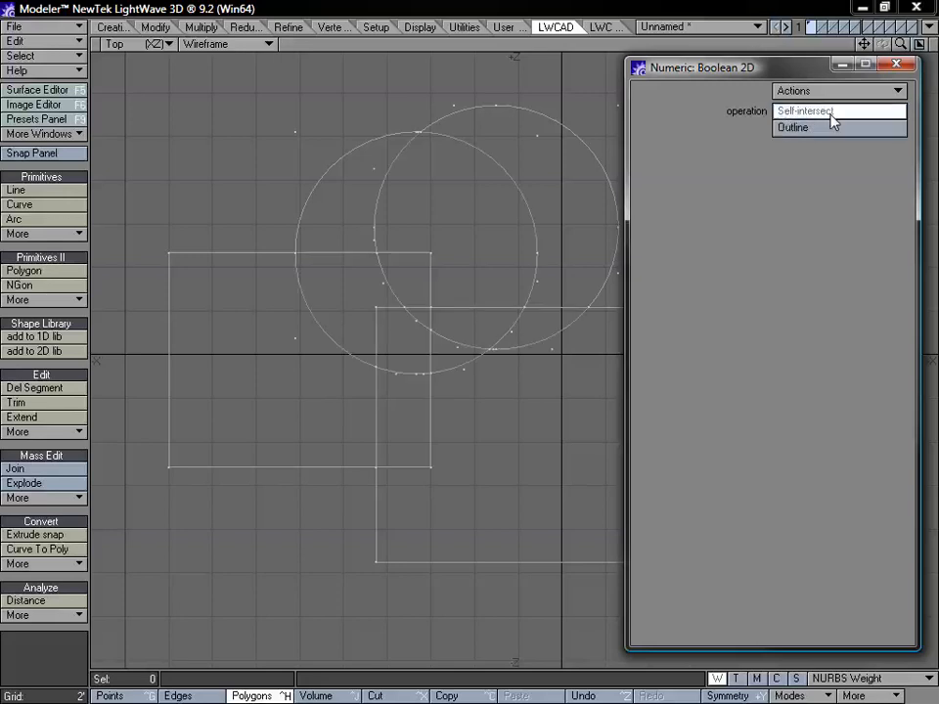
{"action": "left_click", "coordinate": [828, 129]}
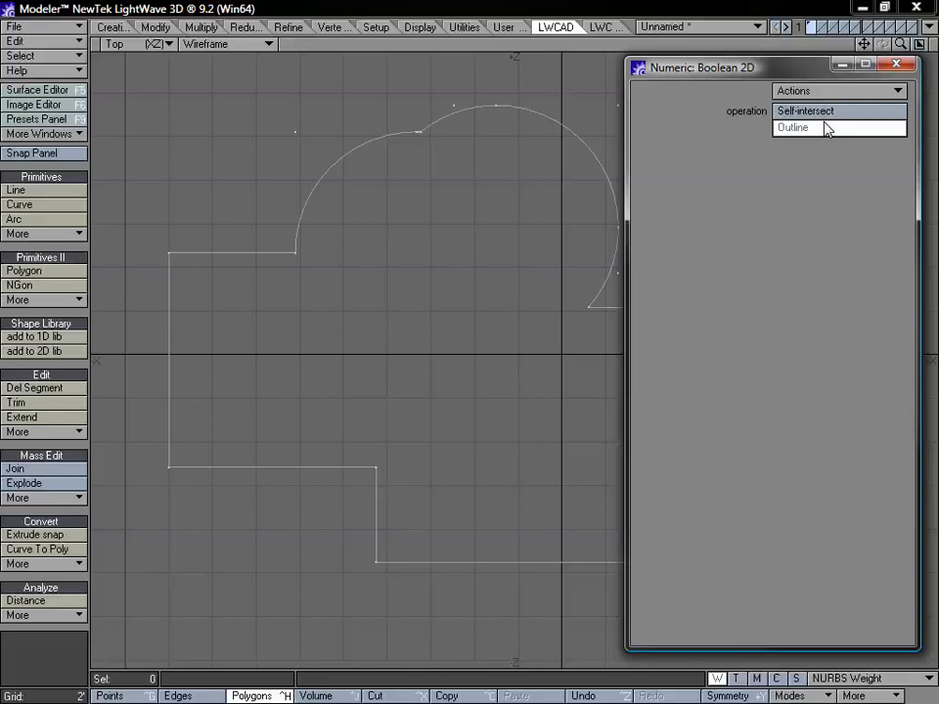
{"action": "left_click", "coordinate": [837, 108]}
{"action": "left_click", "coordinate": [895, 66]}
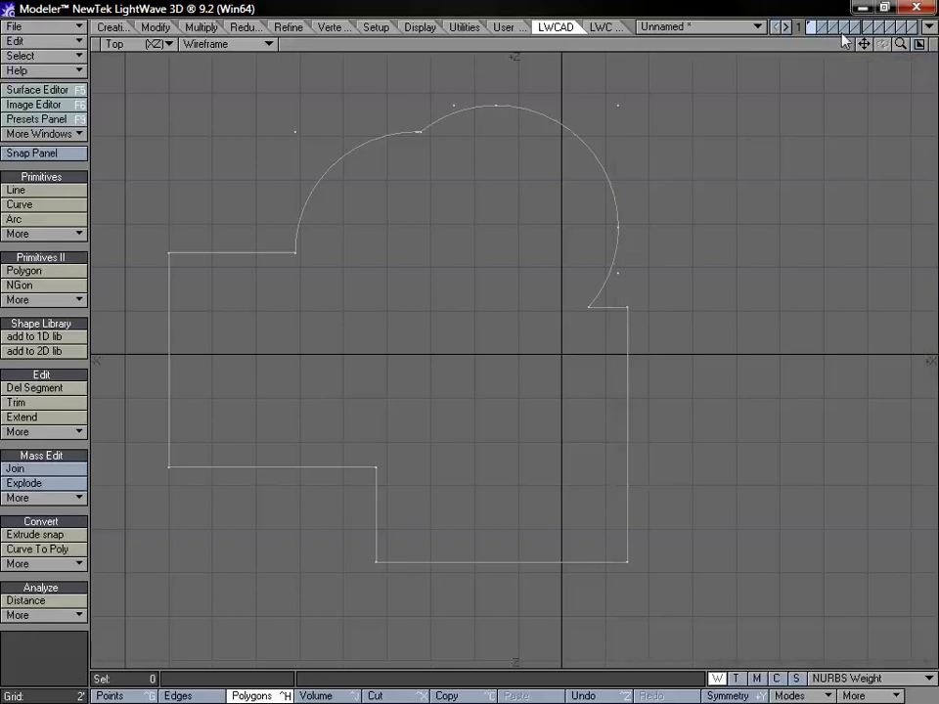
Step: Round the outline's straight-sided corners with Mass Round, making the largest fillets about 4'2.7"
{"action": "left_click_drag", "start_coordinate": [863, 44], "coordinate": [900, 44]}
{"action": "left_click", "coordinate": [44, 498]}
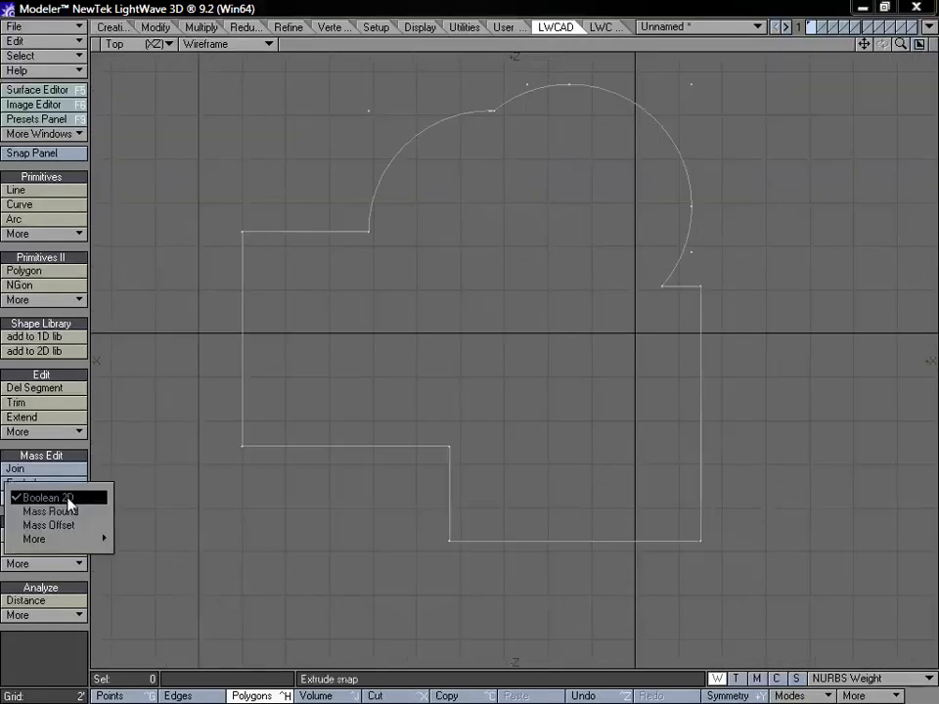
{"action": "left_click", "coordinate": [71, 512]}
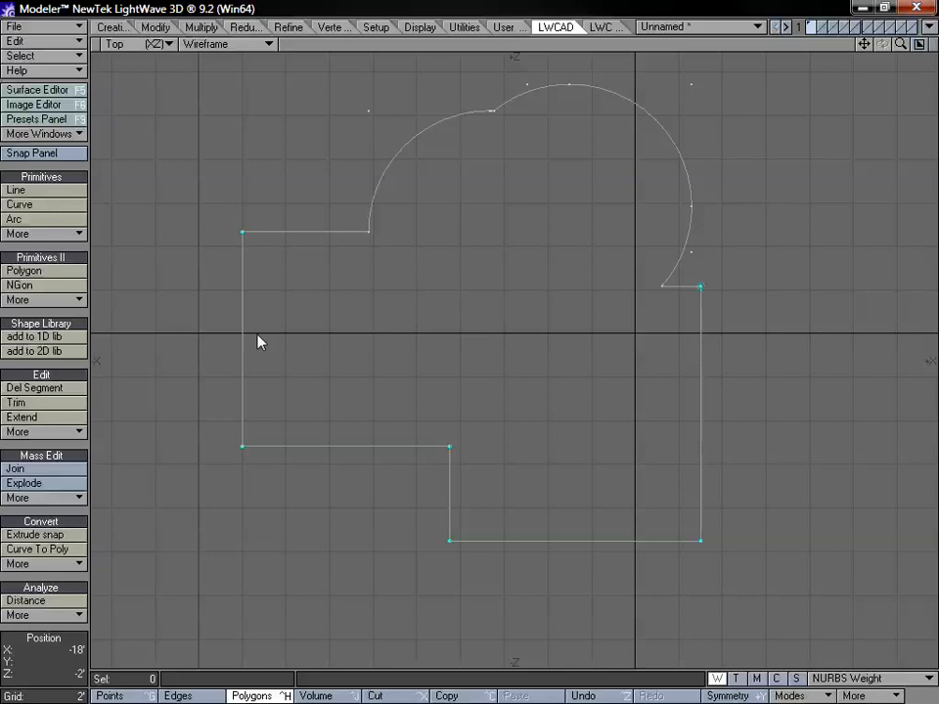
{"action": "left_click_drag", "start_coordinate": [316, 320], "coordinate": [344, 344]}
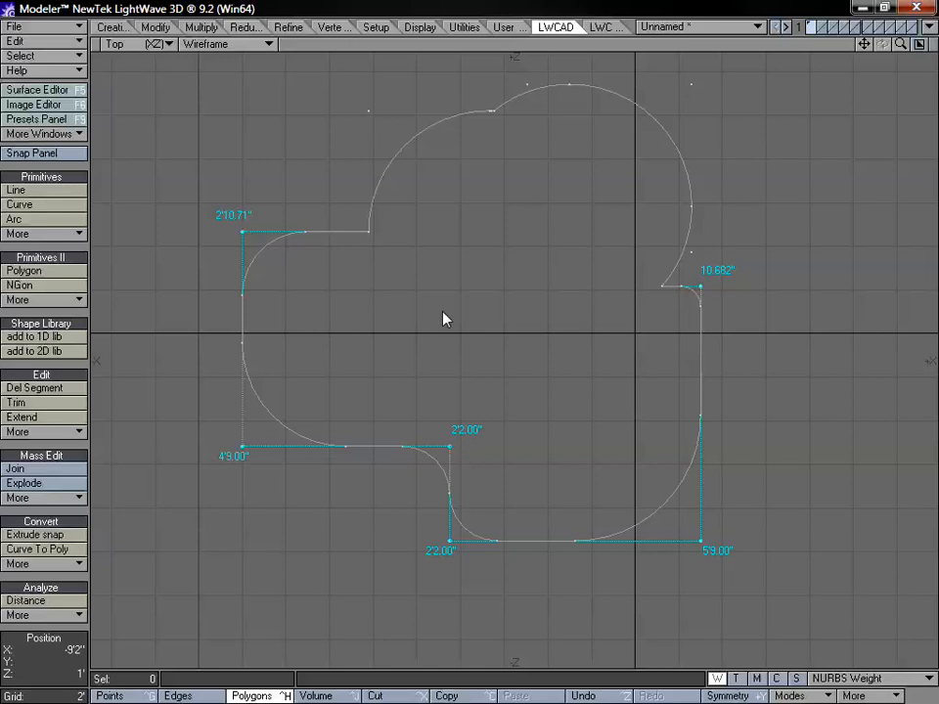
{"action": "mouse_move", "coordinate": [506, 319]}
{"action": "left_mouse_down"}
{"action": "mouse_move", "coordinate": [446, 325]}
{"action": "mouse_move", "coordinate": [519, 316]}
{"action": "left_mouse_up"}
Step: Set Mass Round's handle mode to current and reduce only the +X, -Z corner's fillet to about 1'2.7"
{"action": "key", "text": "n"}
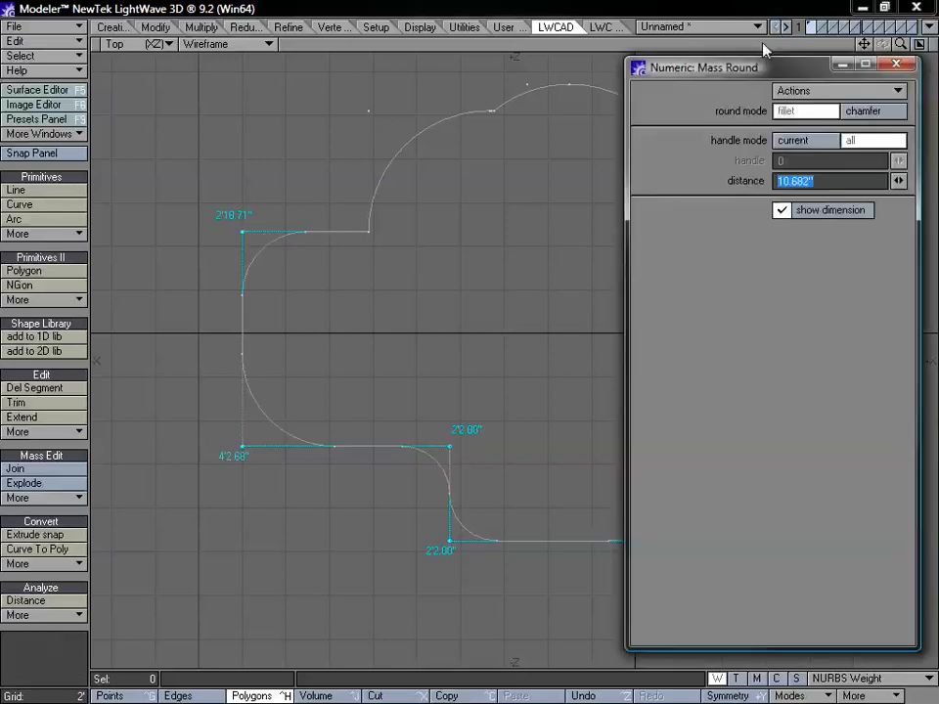
{"action": "left_click_drag", "start_coordinate": [763, 88], "coordinate": [758, 87]}
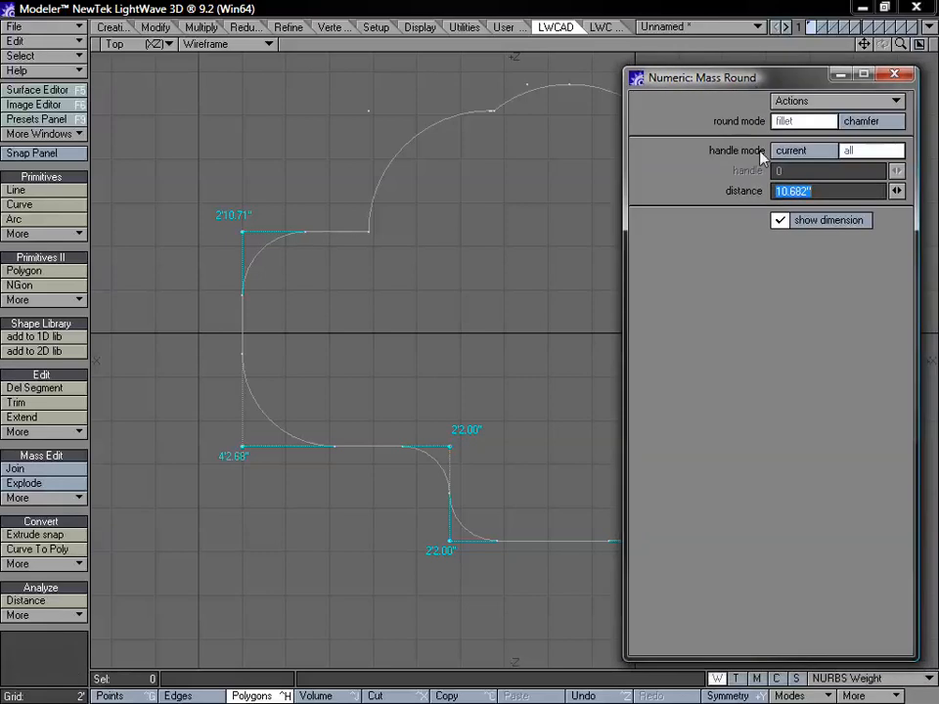
{"action": "left_click_drag", "start_coordinate": [863, 45], "coordinate": [750, 50]}
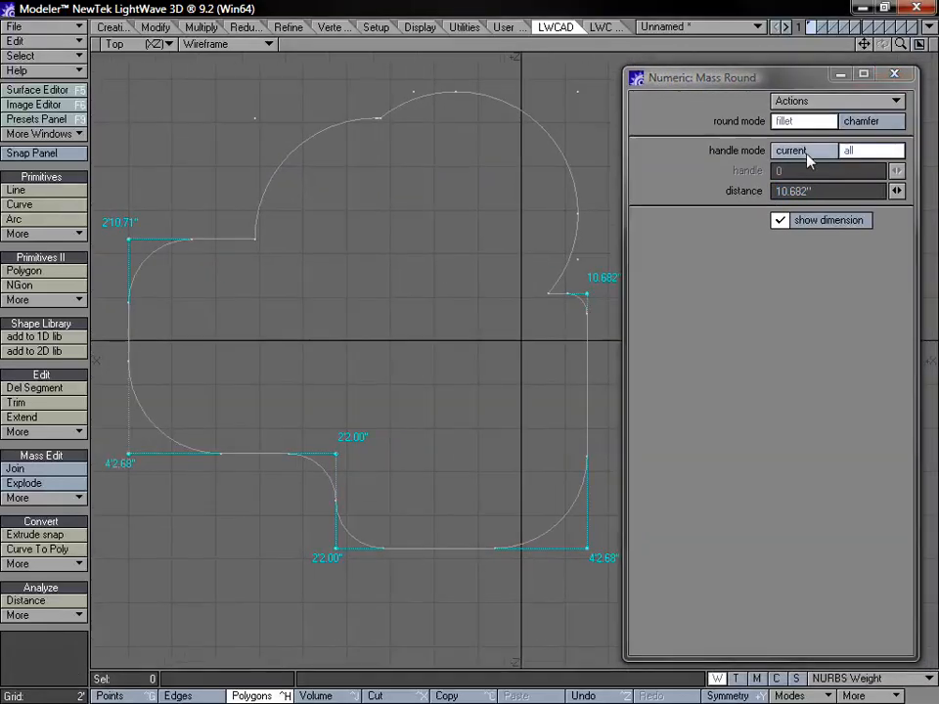
{"action": "left_click", "coordinate": [813, 158]}
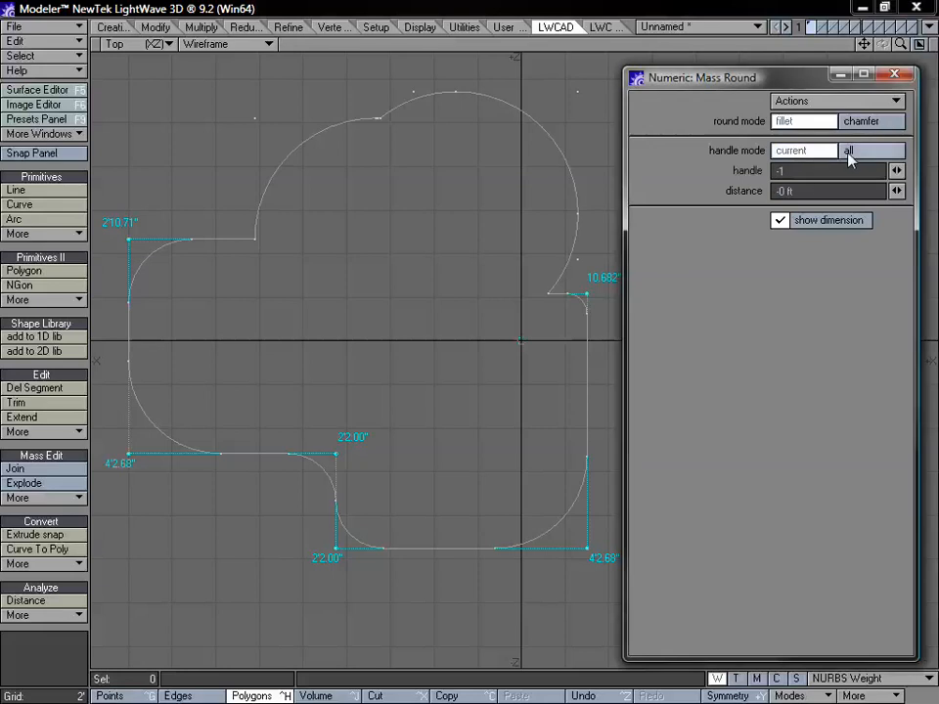
{"action": "left_click", "coordinate": [847, 154]}
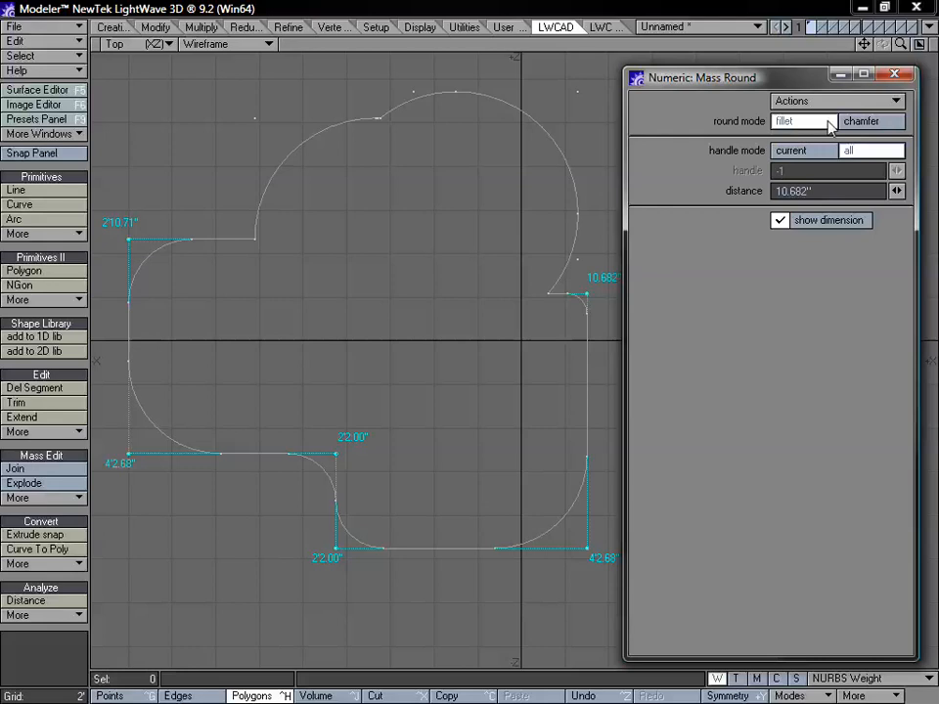
{"action": "left_click", "coordinate": [831, 121]}
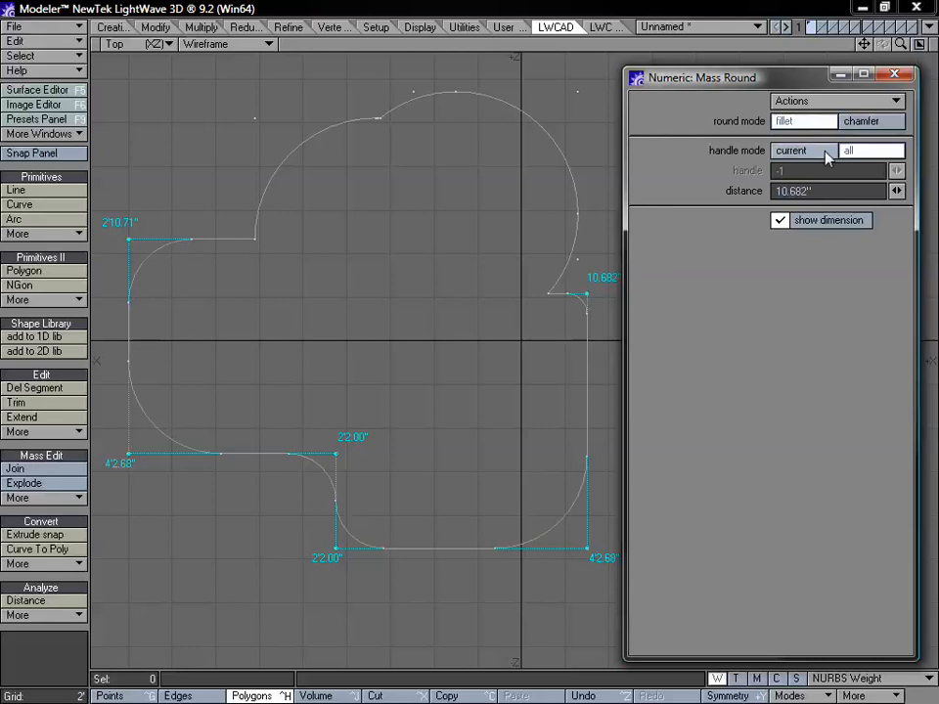
{"action": "left_click", "coordinate": [800, 152]}
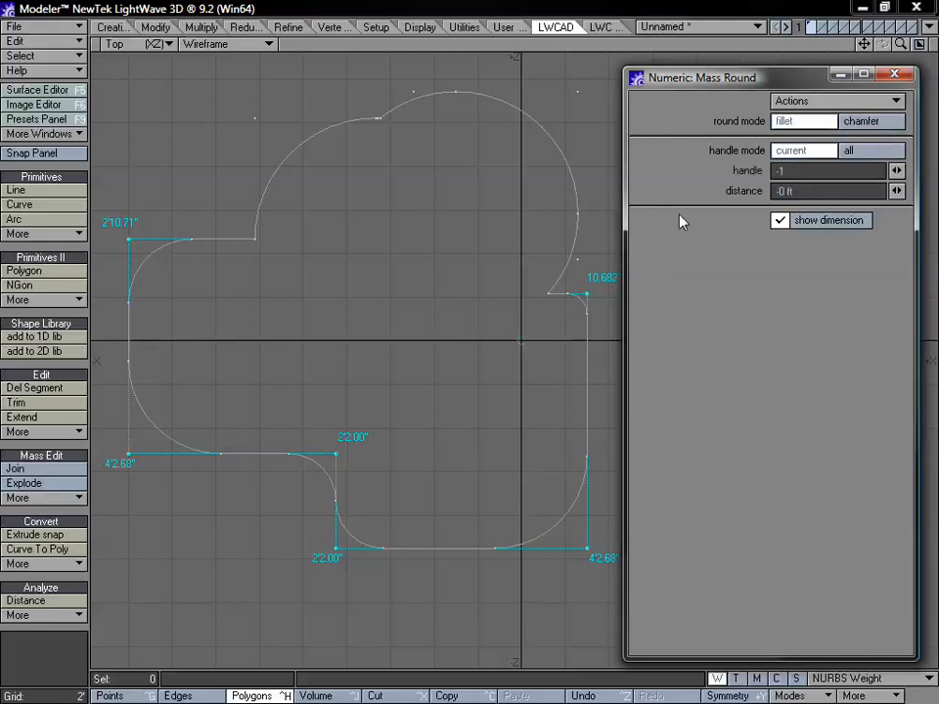
{"action": "left_click_drag", "start_coordinate": [589, 291], "coordinate": [620, 259]}
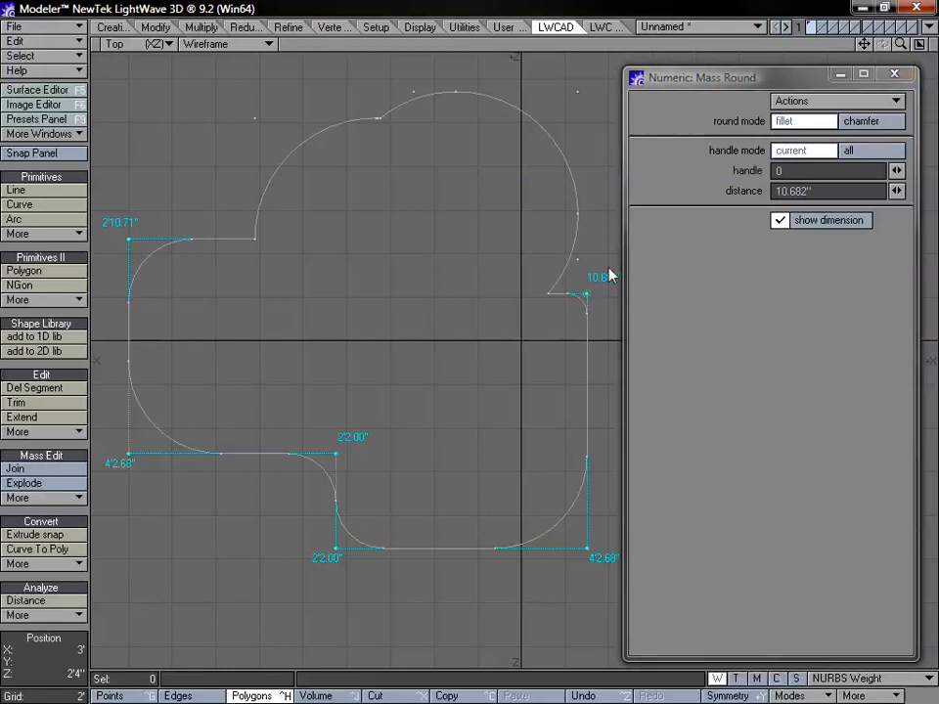
{"action": "left_click_drag", "start_coordinate": [592, 555], "coordinate": [528, 549]}
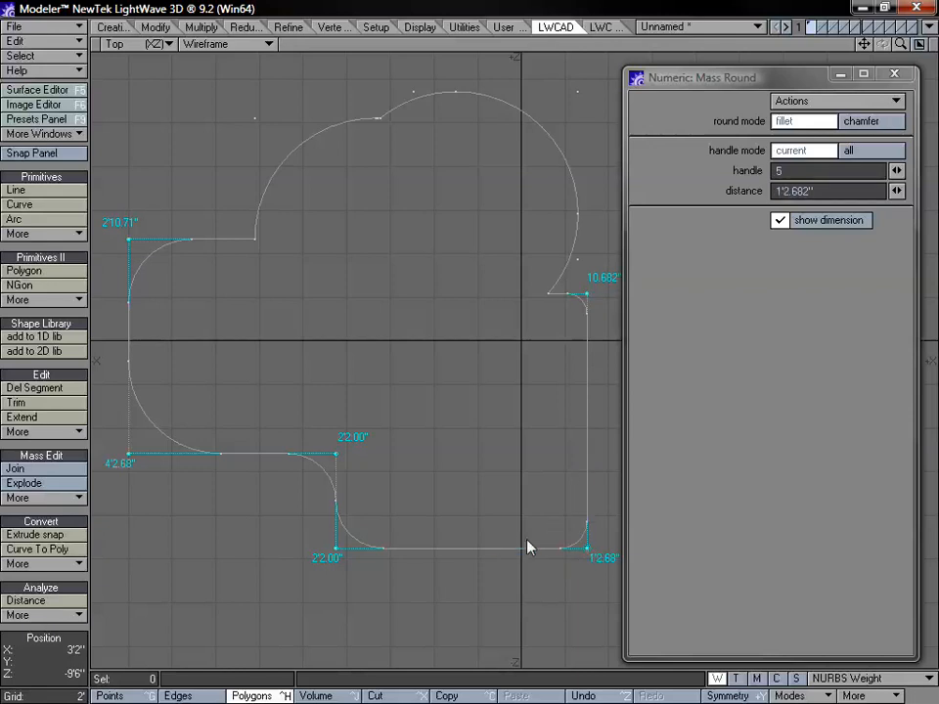
Step: Set Mass Round's handle mode to all, adjust the fillets together to about 3'0.7" at the largest, and finish the rounding
{"action": "left_click", "coordinate": [870, 151]}
{"action": "left_click_drag", "start_coordinate": [479, 421], "coordinate": [451, 415]}
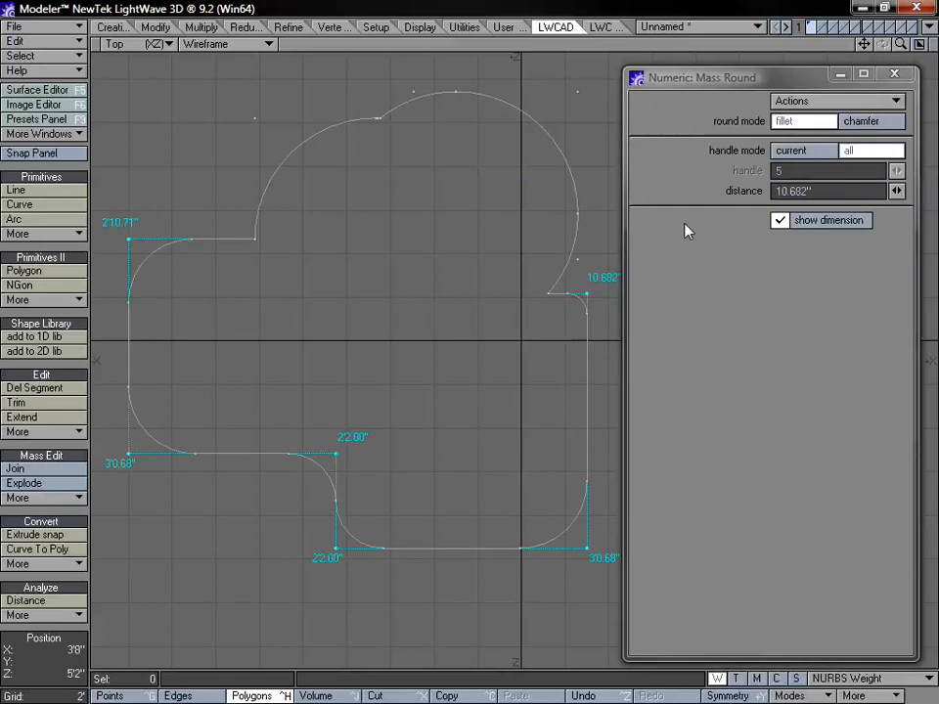
{"action": "left_click", "coordinate": [813, 226]}
{"action": "left_click", "coordinate": [813, 226]}
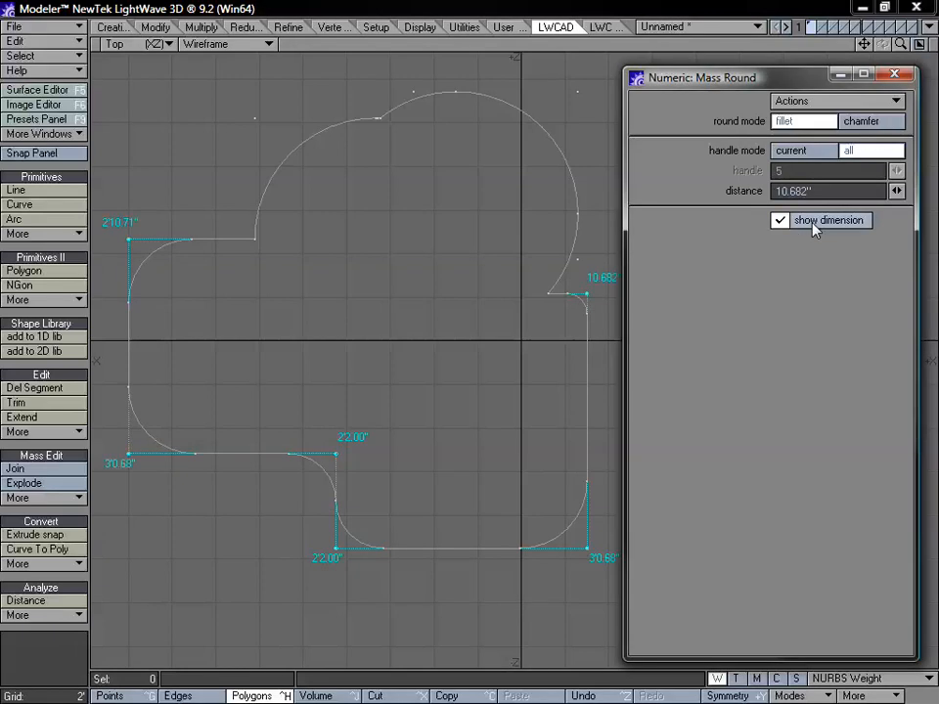
{"action": "left_click", "coordinate": [894, 74]}
{"action": "key", "text": "space"}
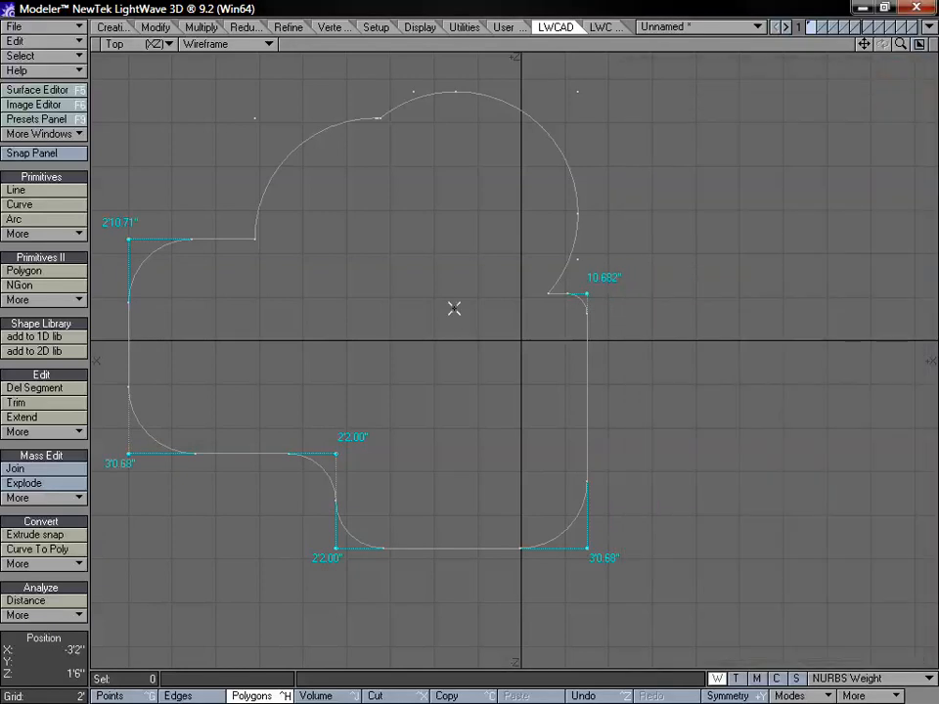
Step: Undo the rounding of the outline's corners
{"action": "key", "text": "z"}
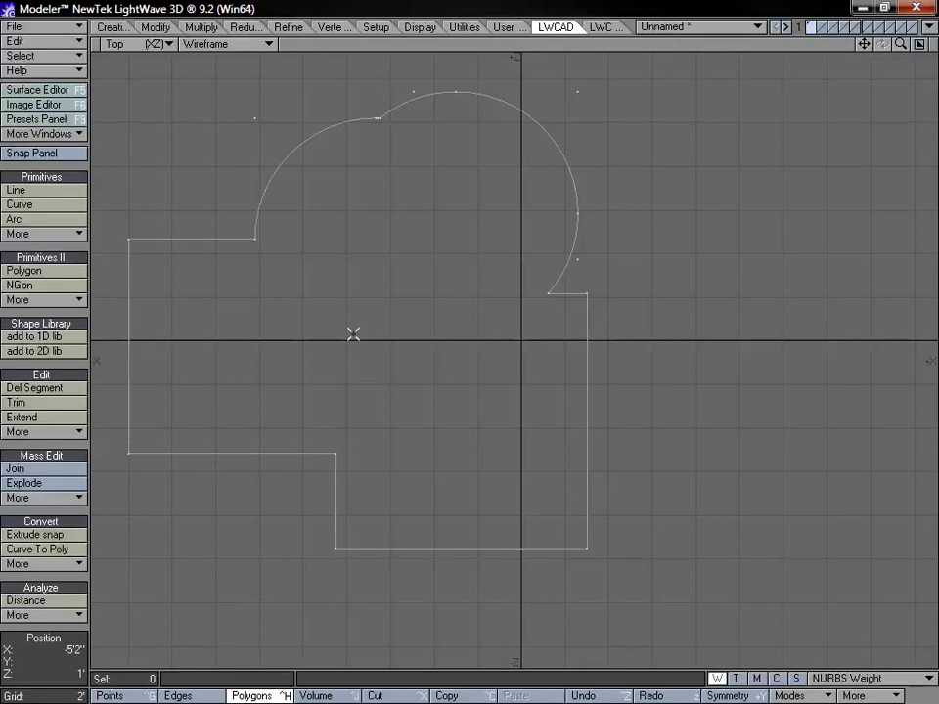
{"action": "left_click", "coordinate": [33, 498]}
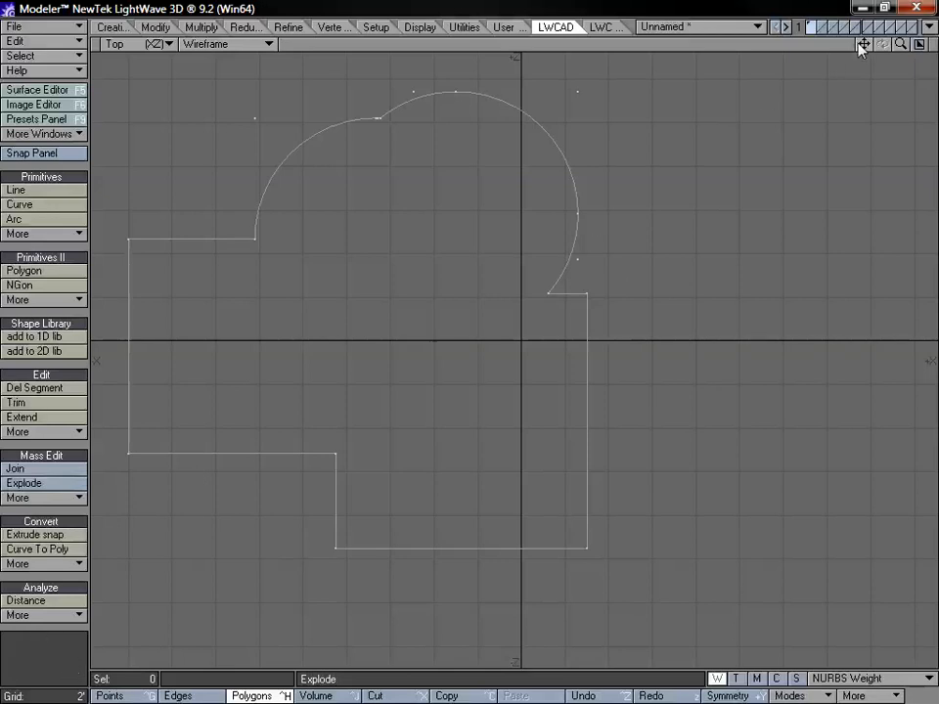
Step: Draw two separate circles on the +X side of the outline, giving the one nearer -Z a radius of about 5'0"
{"action": "left_click_drag", "start_coordinate": [863, 45], "coordinate": [840, 74]}
{"action": "left_click", "coordinate": [36, 239]}
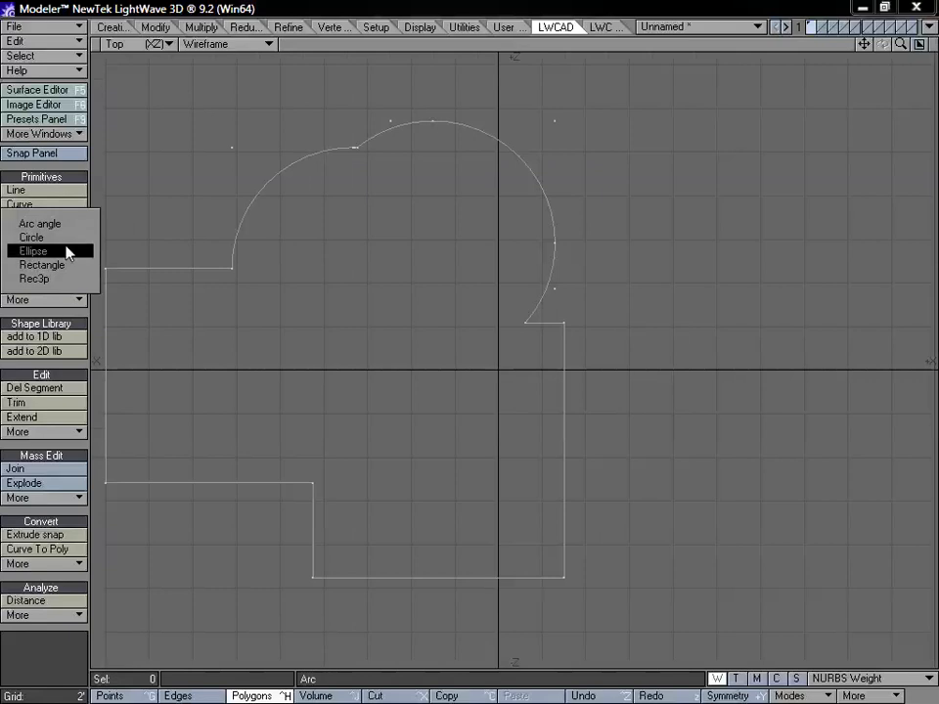
{"action": "left_click", "coordinate": [63, 236]}
{"action": "left_click_drag", "start_coordinate": [681, 229], "coordinate": [753, 183]}
{"action": "left_click_drag", "start_coordinate": [709, 527], "coordinate": [778, 440]}
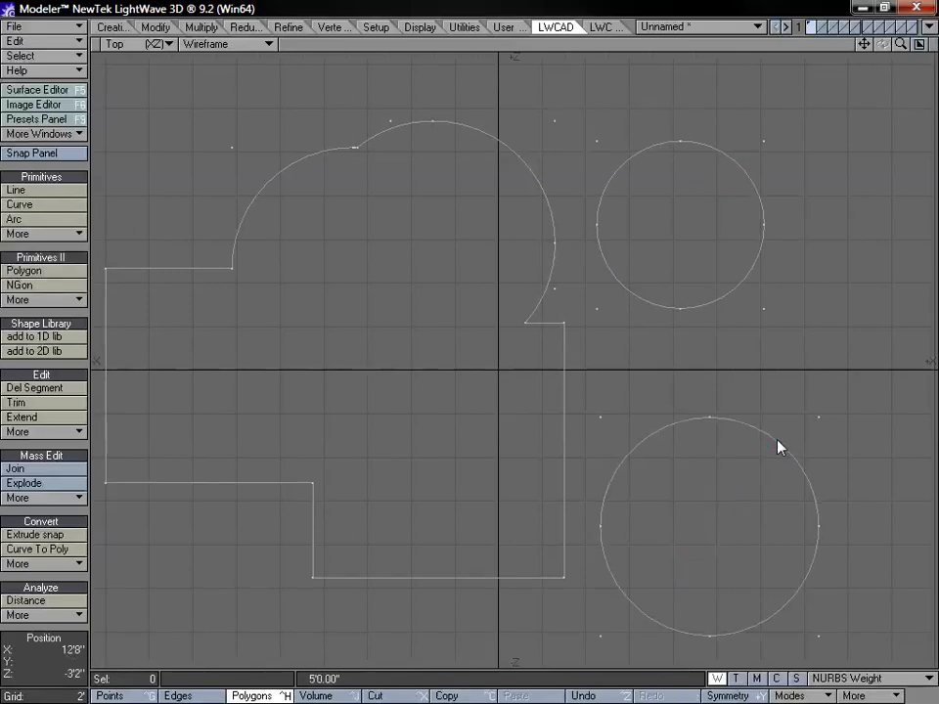
{"action": "left_click_drag", "start_coordinate": [864, 44], "coordinate": [893, 16]}
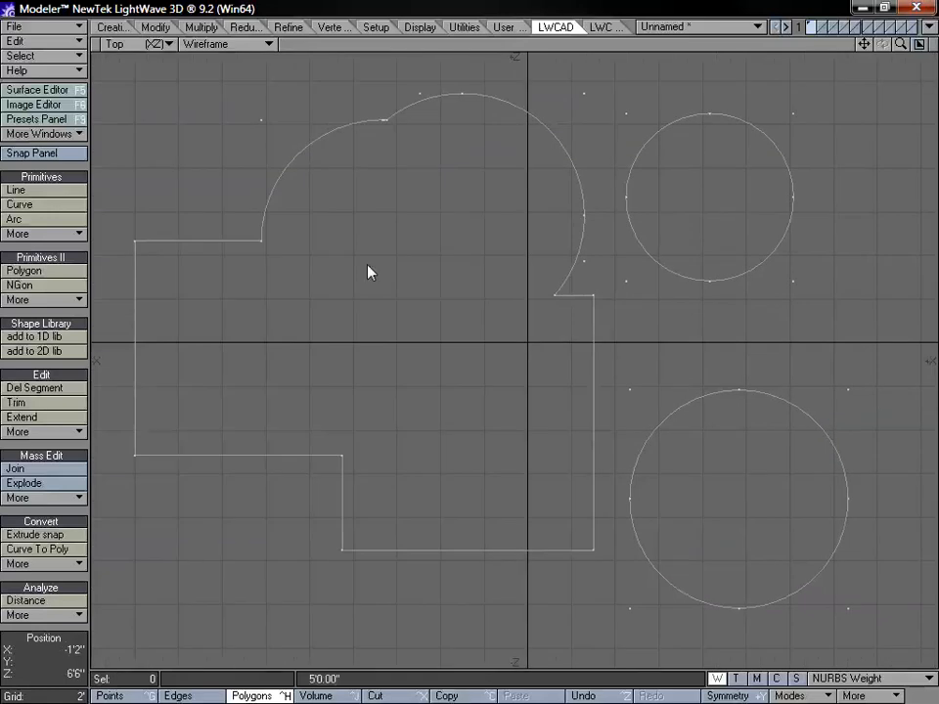
Step: Apply Mass Offset to the outline and both circles, offsetting them about 2" to both sides
{"action": "left_click", "coordinate": [44, 498]}
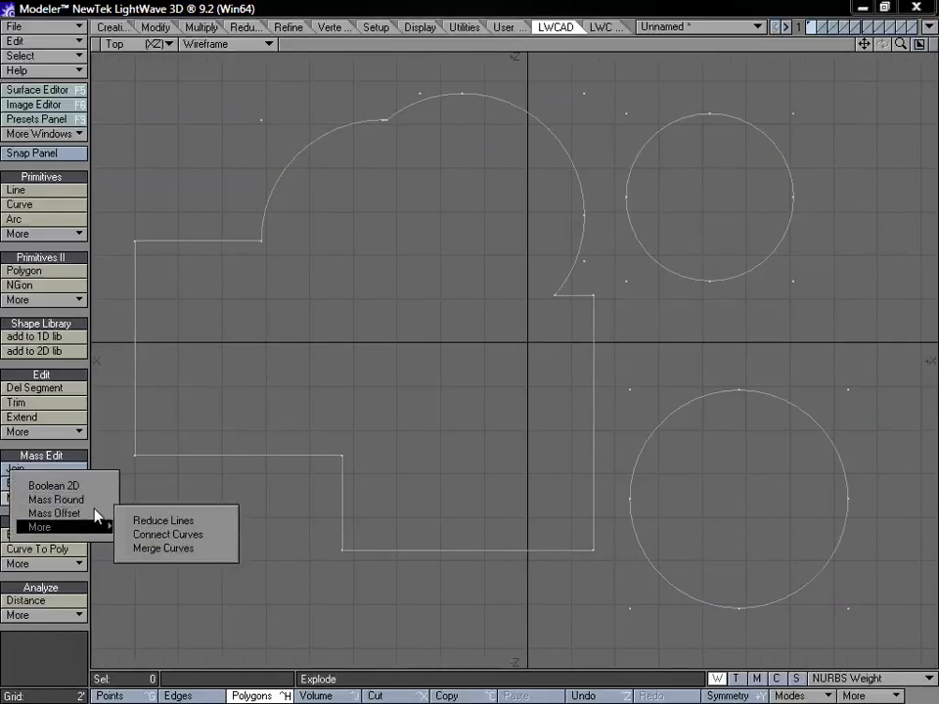
{"action": "left_click", "coordinate": [54, 512]}
{"action": "left_click_drag", "start_coordinate": [275, 387], "coordinate": [277, 384]}
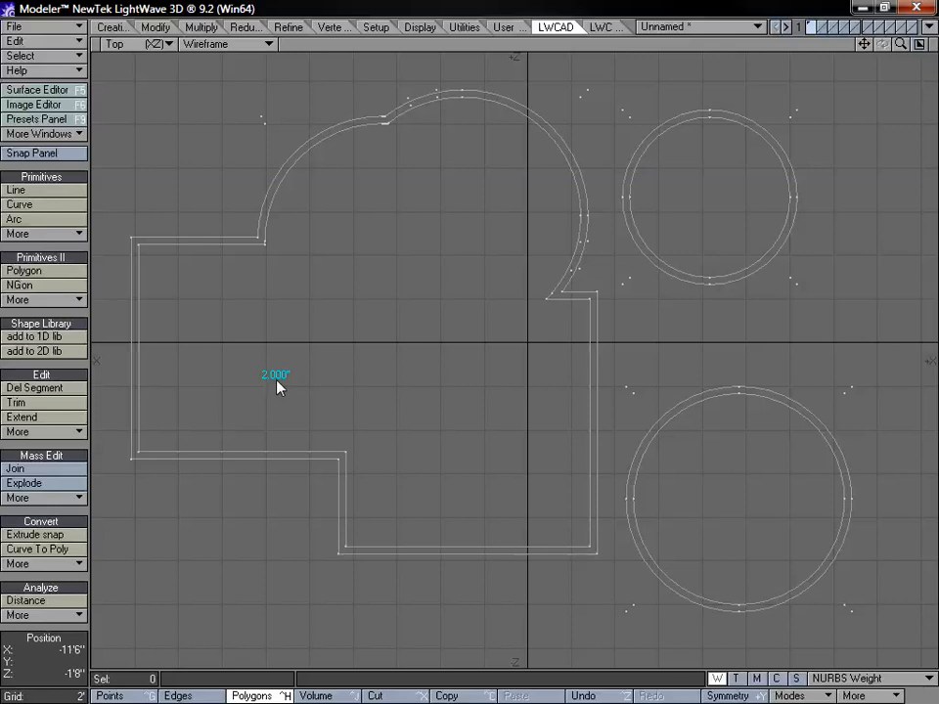
Step: Set the Mass Offset distance to 3.125" and change the offset type to single side
{"action": "key", "text": "n"}
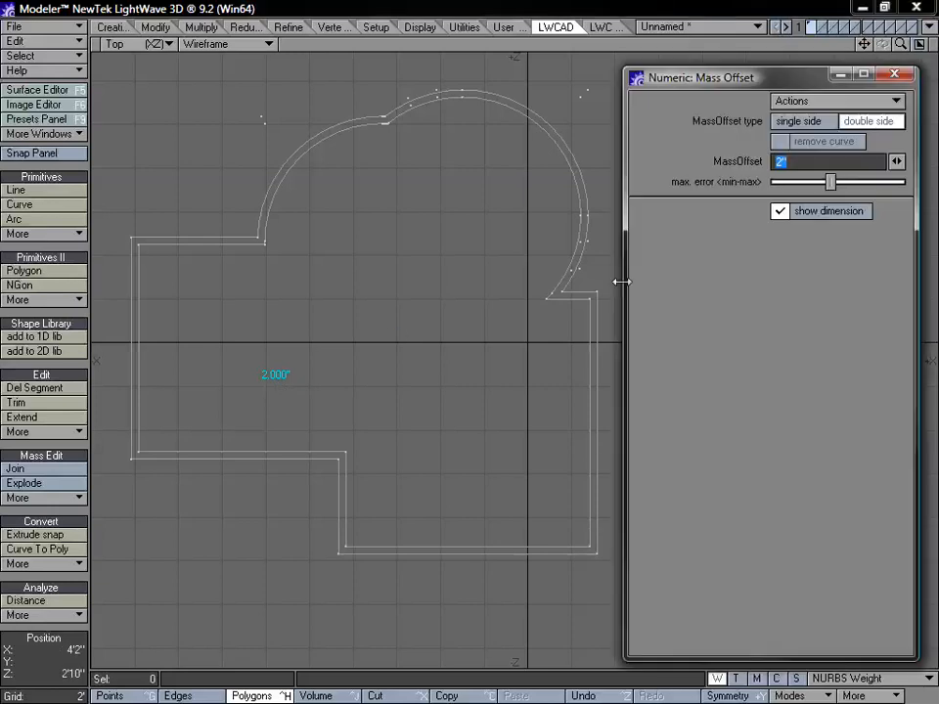
{"action": "left_click_drag", "start_coordinate": [740, 81], "coordinate": [669, 290]}
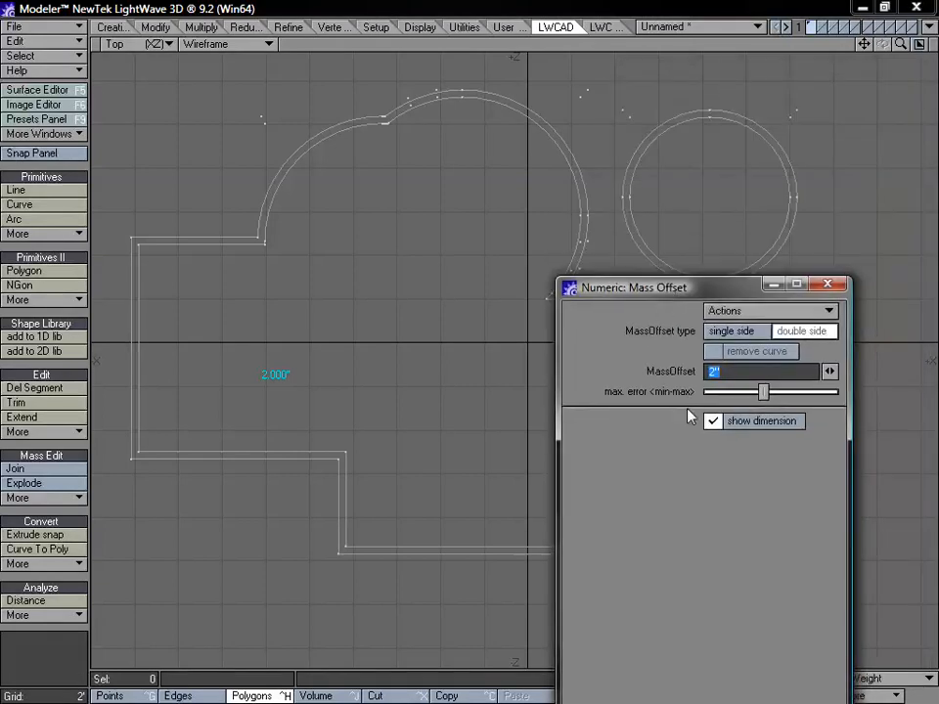
{"action": "mouse_move", "coordinate": [830, 371]}
{"action": "left_mouse_down"}
{"action": "mouse_move", "coordinate": [814, 371]}
{"action": "mouse_move", "coordinate": [834, 372]}
{"action": "left_mouse_up"}
{"action": "left_click", "coordinate": [741, 332]}
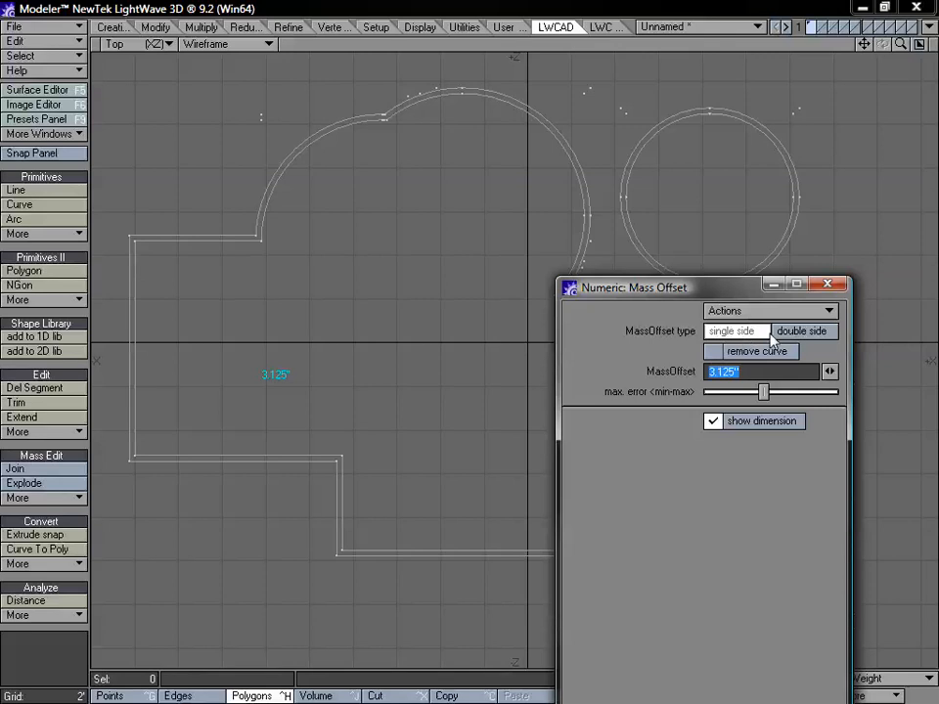
{"action": "left_click_drag", "start_coordinate": [724, 290], "coordinate": [587, 479]}
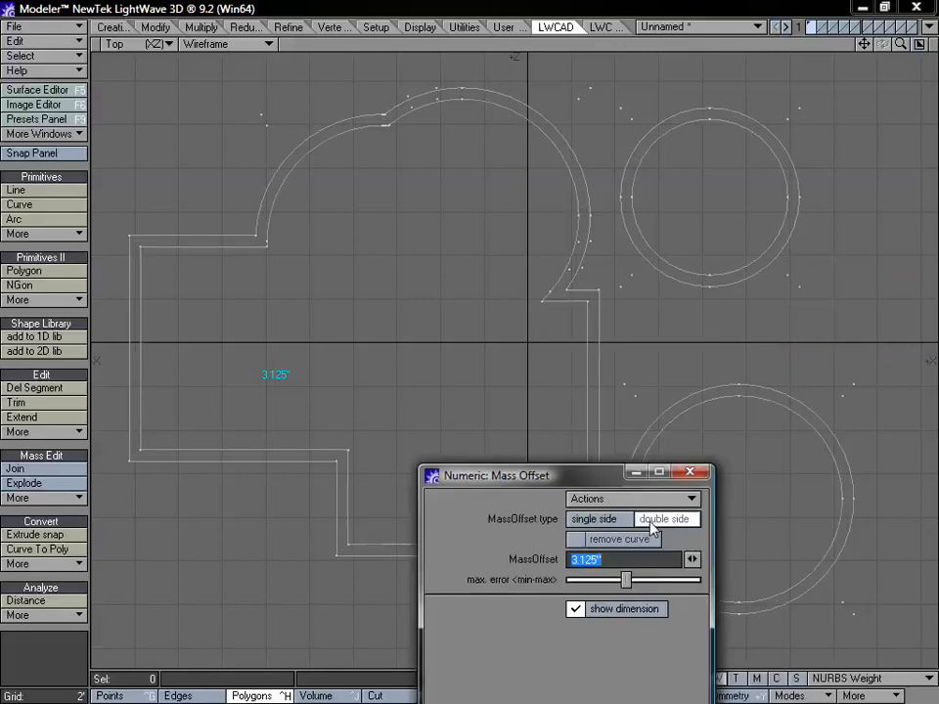
{"action": "left_click", "coordinate": [655, 528]}
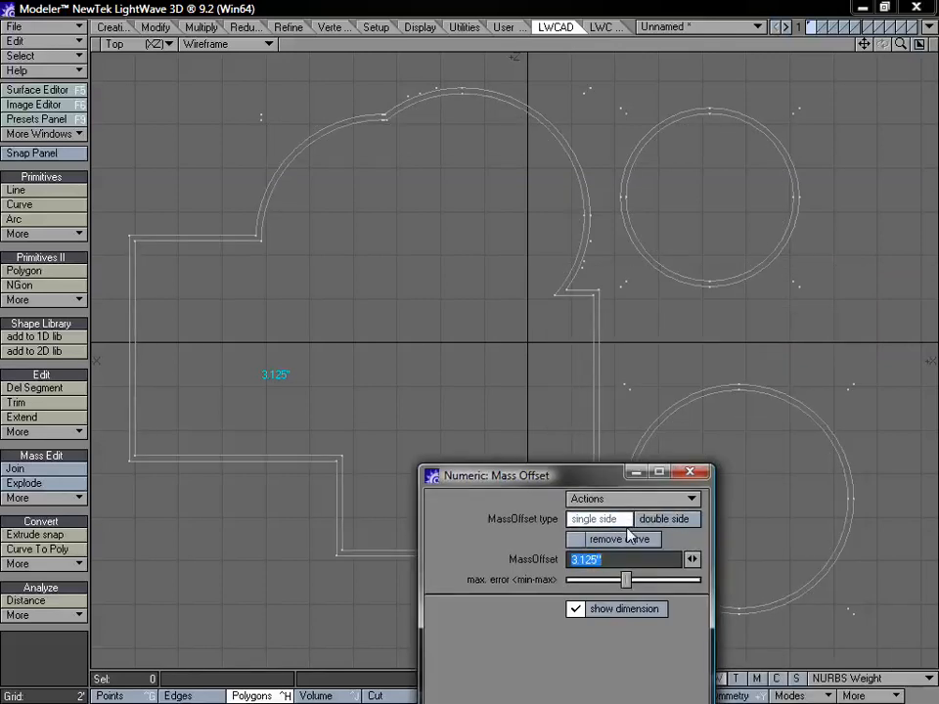
Step: Adjust the offset to about 5.125" and compare the double side and single side types, leaving single side active
{"action": "left_click_drag", "start_coordinate": [417, 336], "coordinate": [407, 358]}
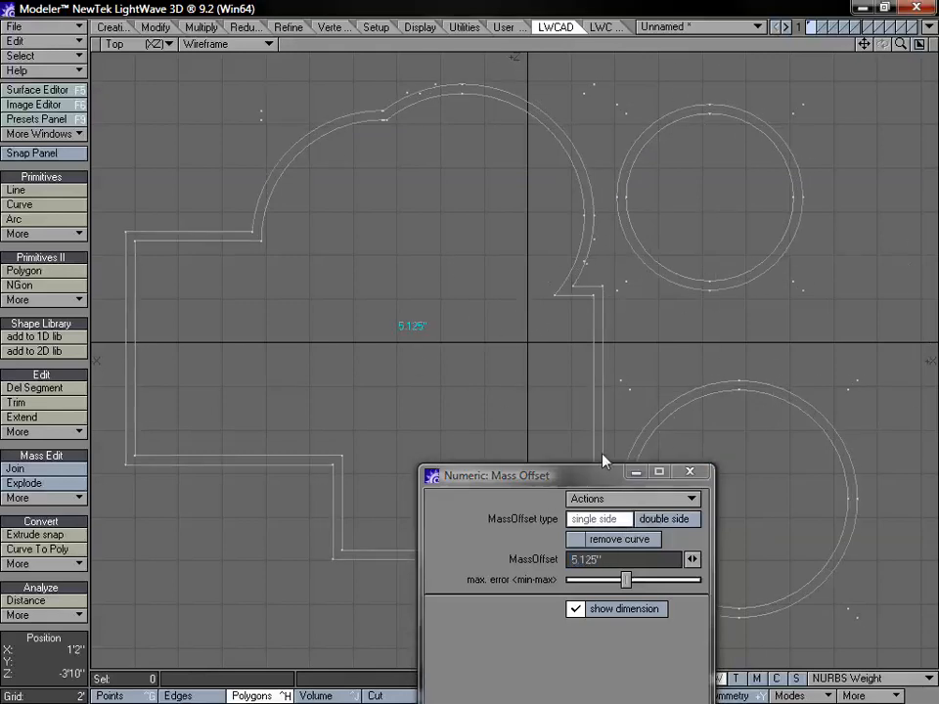
{"action": "left_click", "coordinate": [647, 520]}
{"action": "left_click", "coordinate": [622, 521]}
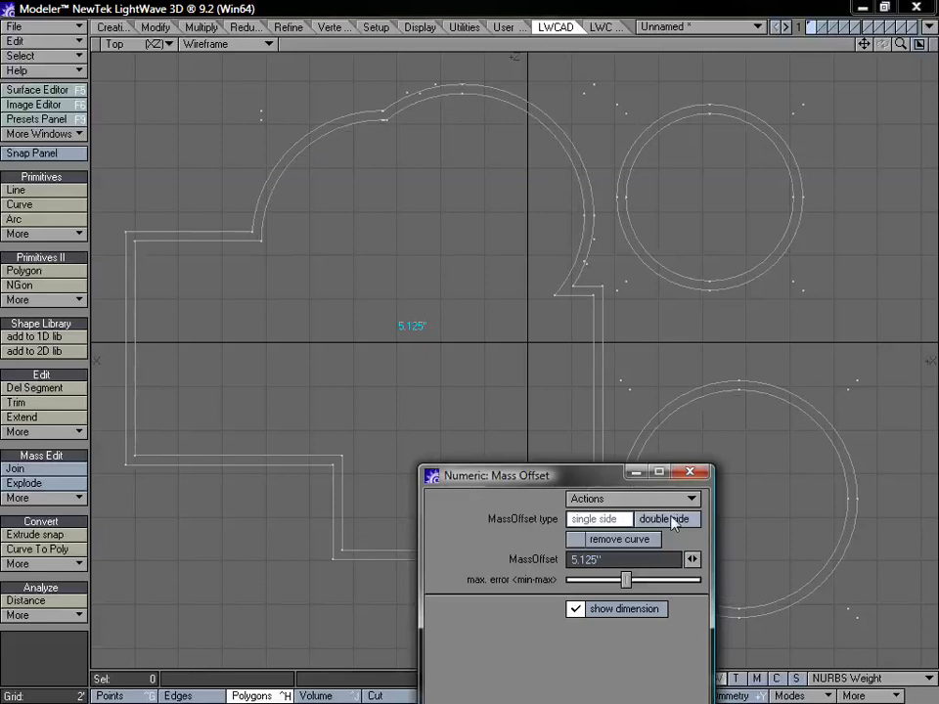
{"action": "left_click", "coordinate": [670, 520]}
{"action": "left_click", "coordinate": [627, 521]}
{"action": "left_click_drag", "start_coordinate": [361, 283], "coordinate": [379, 291]}
{"action": "left_click", "coordinate": [651, 519]}
{"action": "left_click", "coordinate": [587, 520]}
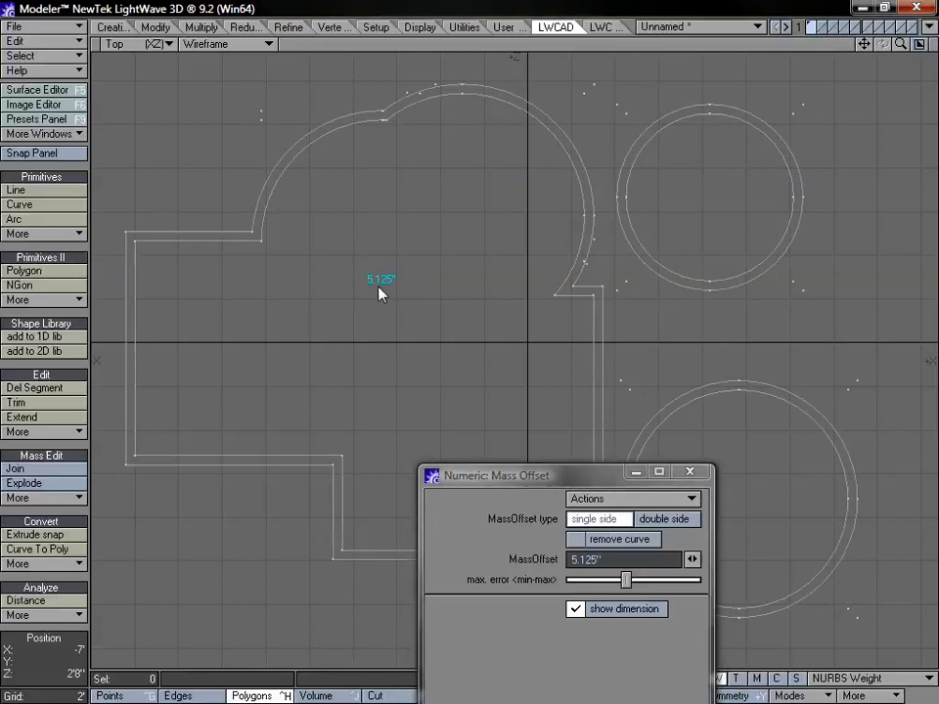
Step: Return the Mass Offset distance to 3.125" and lower its max. error setting
{"action": "left_click_drag", "start_coordinate": [531, 477], "coordinate": [629, 250]}
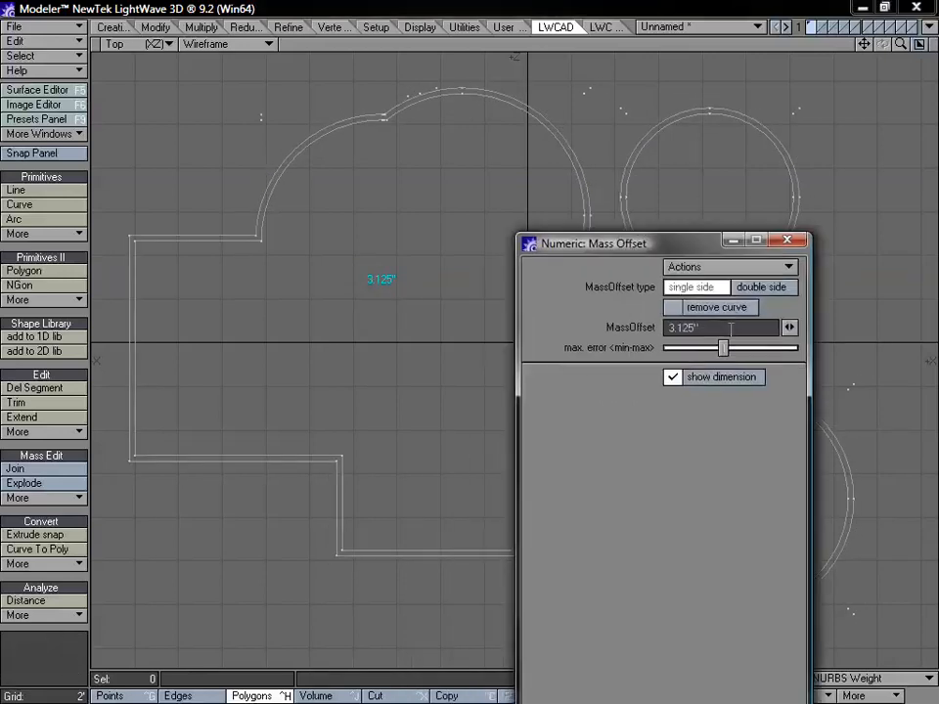
{"action": "mouse_move", "coordinate": [723, 349]}
{"action": "left_mouse_down"}
{"action": "mouse_move", "coordinate": [673, 353]}
{"action": "mouse_move", "coordinate": [717, 354]}
{"action": "left_mouse_up"}
{"action": "mouse_move", "coordinate": [697, 355]}
{"action": "left_mouse_down"}
{"action": "mouse_move", "coordinate": [687, 352]}
{"action": "mouse_move", "coordinate": [698, 352]}
{"action": "left_mouse_up"}
{"action": "left_click_drag", "start_coordinate": [643, 235], "coordinate": [628, 101]}
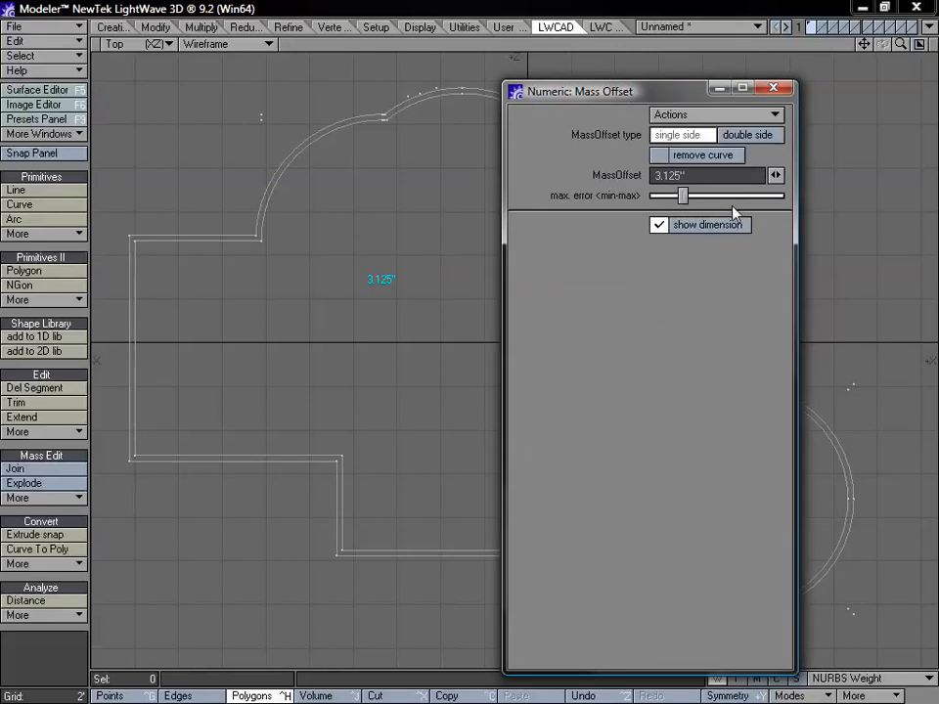
{"action": "left_click", "coordinate": [773, 88]}
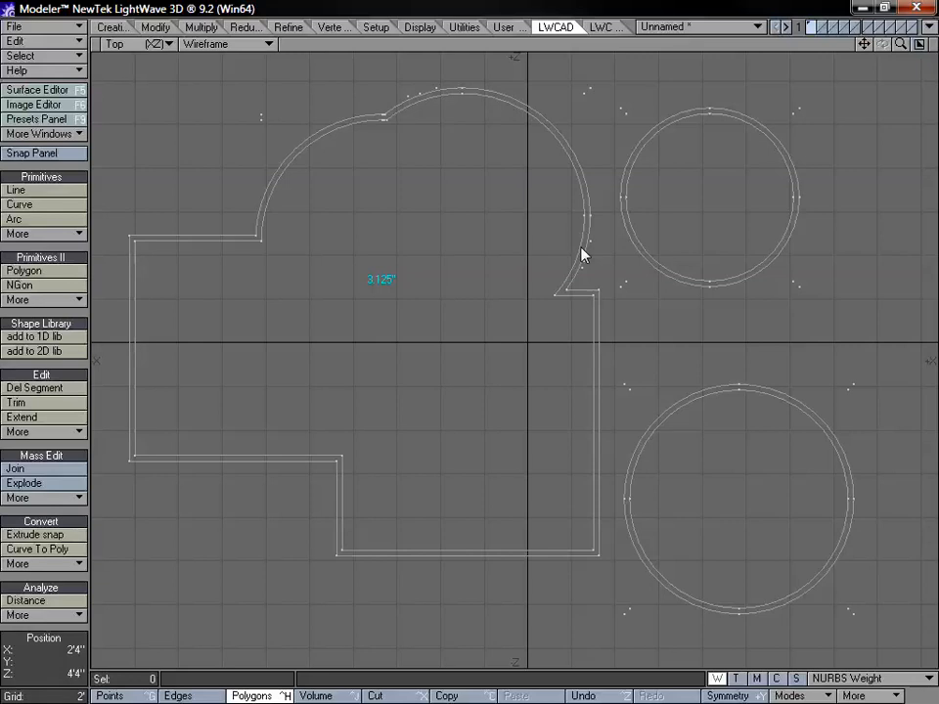
Step: Delete all curves and draw a rectangle about 6'8" wide and 8'8" high on the -X side of the origin
{"action": "key", "text": "Delete"}
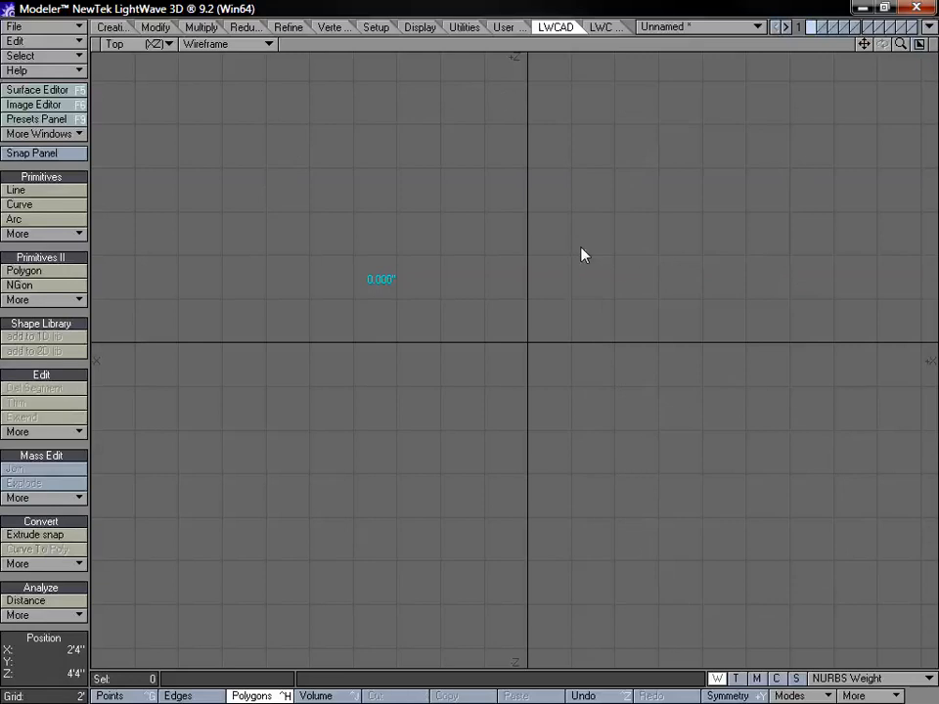
{"action": "left_click", "coordinate": [60, 239]}
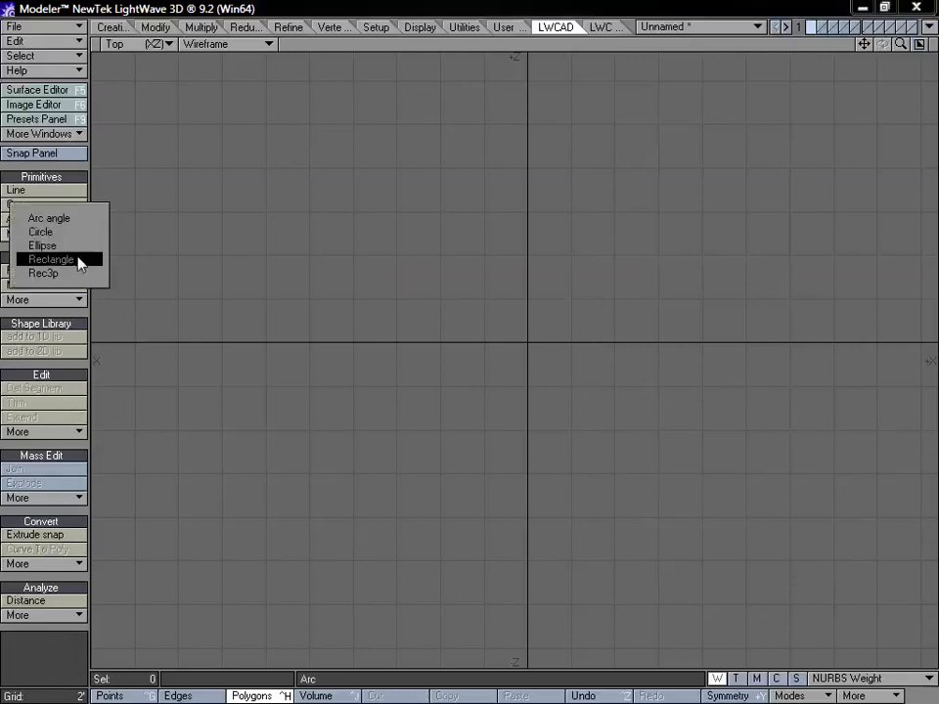
{"action": "left_click", "coordinate": [79, 257]}
{"action": "left_click_drag", "start_coordinate": [316, 270], "coordinate": [464, 465]}
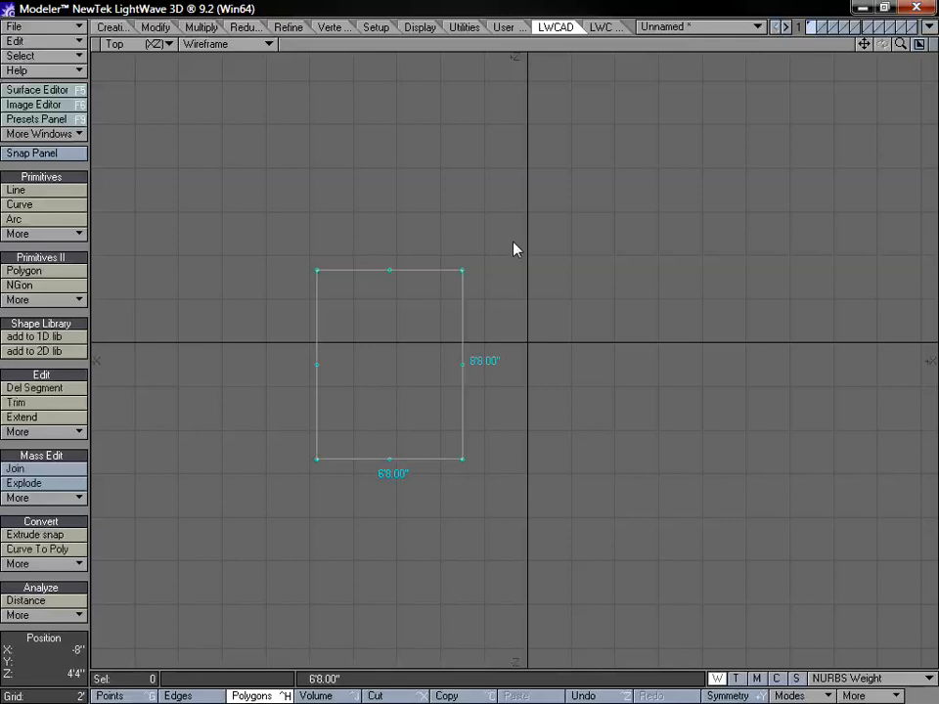
{"action": "key", "text": "space"}
Step: Draw an overlapping rectangle about 6'2" by 9' and merge it with the first using the add Curve Boolean
{"action": "left_click_drag", "start_coordinate": [390, 182], "coordinate": [527, 381]}
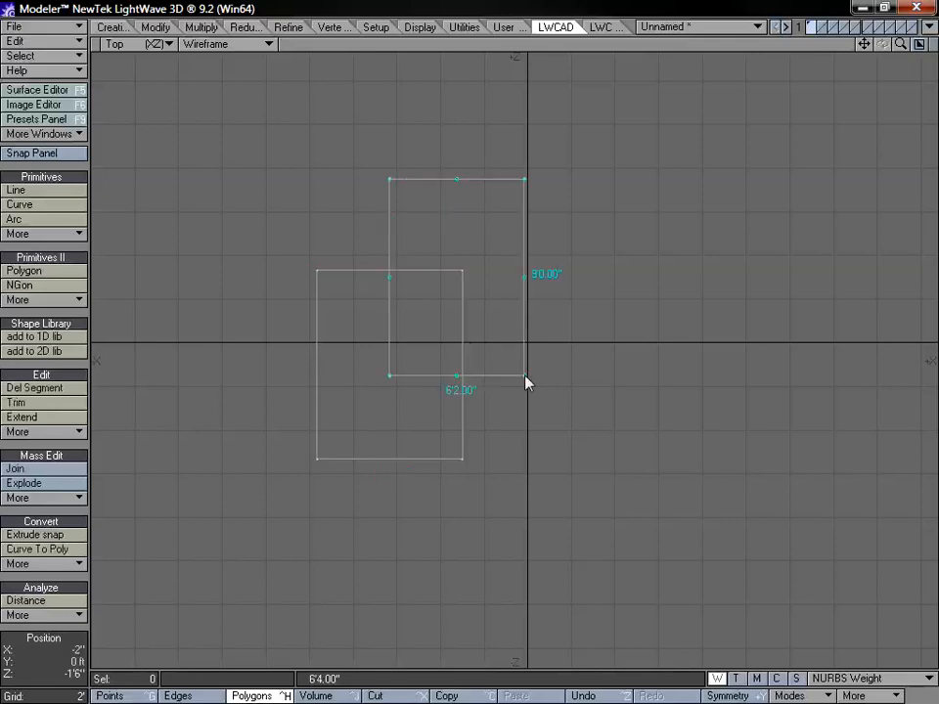
{"action": "key", "text": "n"}
{"action": "left_click", "coordinate": [696, 157]}
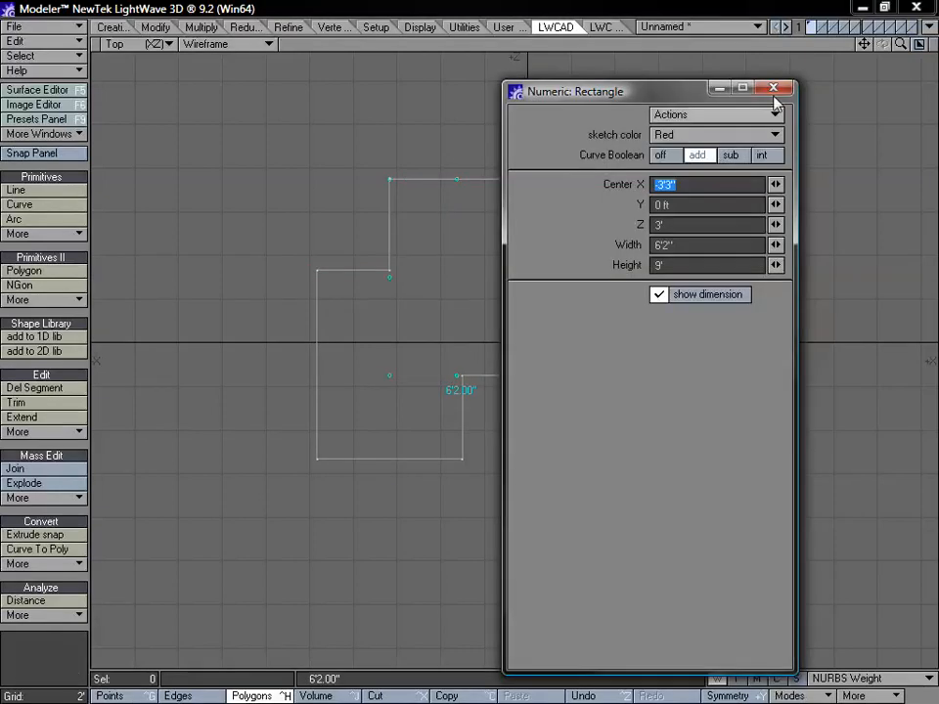
{"action": "left_click", "coordinate": [771, 91]}
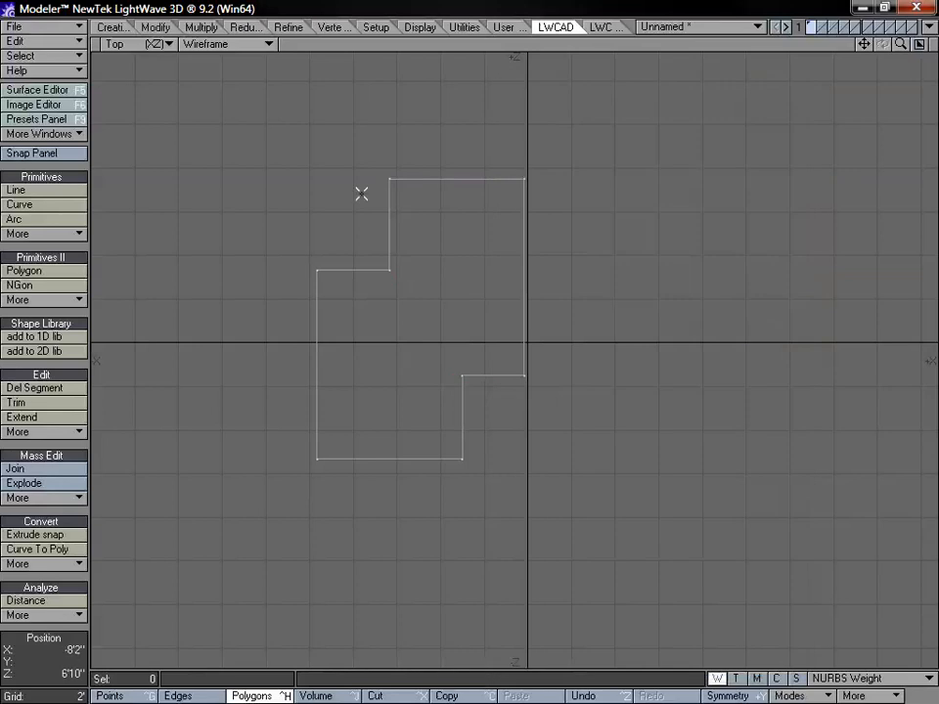
Step: Select the two curves of the combined outline to check how it is divided, and clear the selection
{"action": "left_click", "coordinate": [391, 219]}
{"action": "left_click", "coordinate": [351, 268], "text": "shift"}
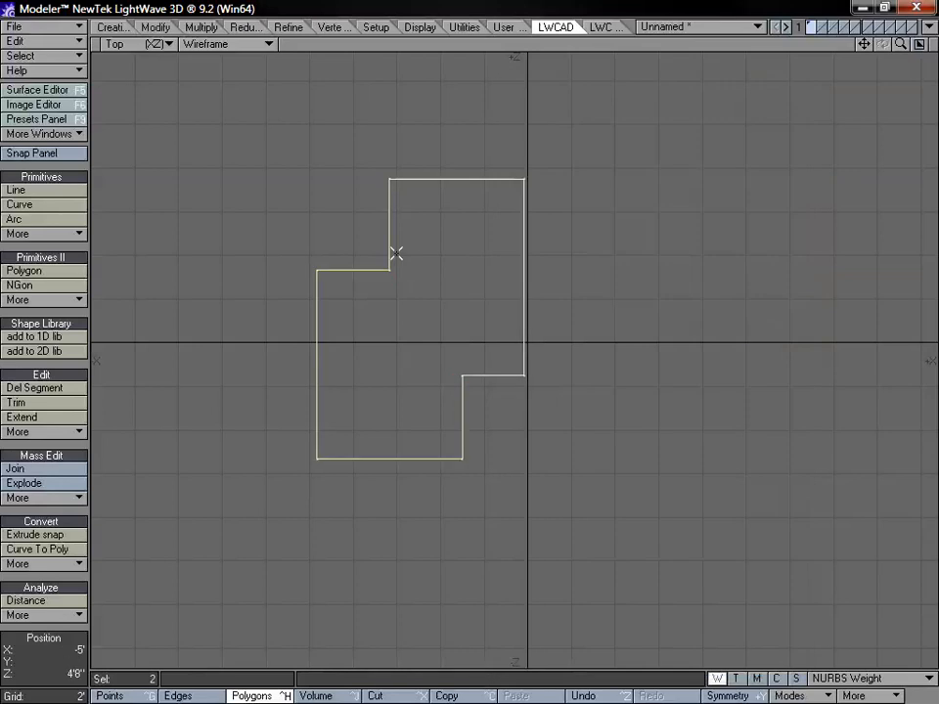
{"action": "key", "text": "slash"}
Step: Try the regular Offset tool on the outline's -X, -Z curve, offsetting it outward about 1'4", and undo it
{"action": "left_click", "coordinate": [55, 433]}
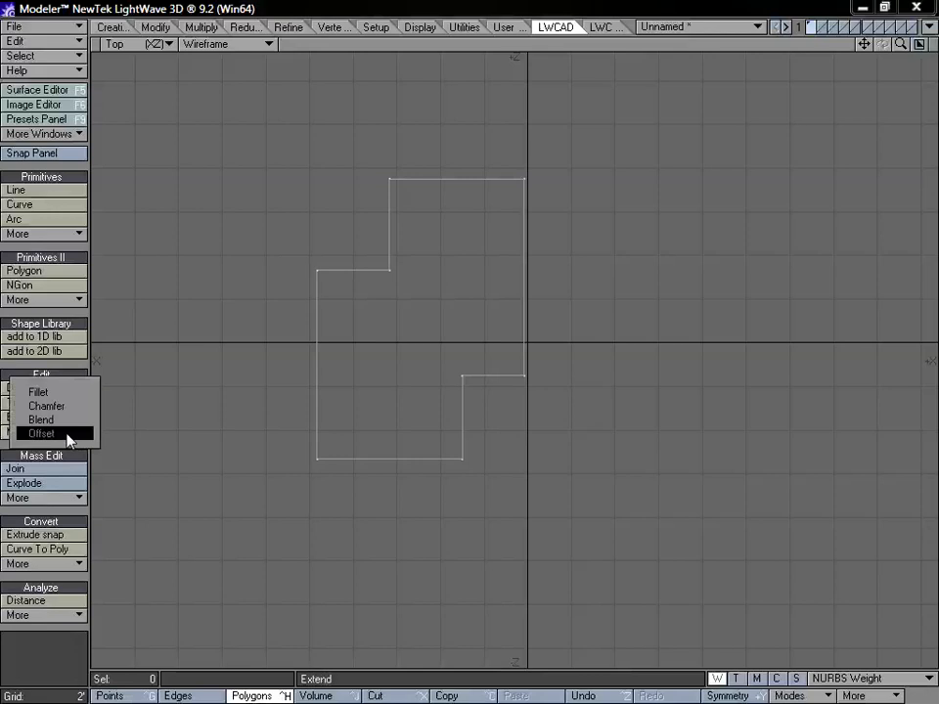
{"action": "left_click", "coordinate": [67, 433]}
{"action": "left_click", "coordinate": [331, 280]}
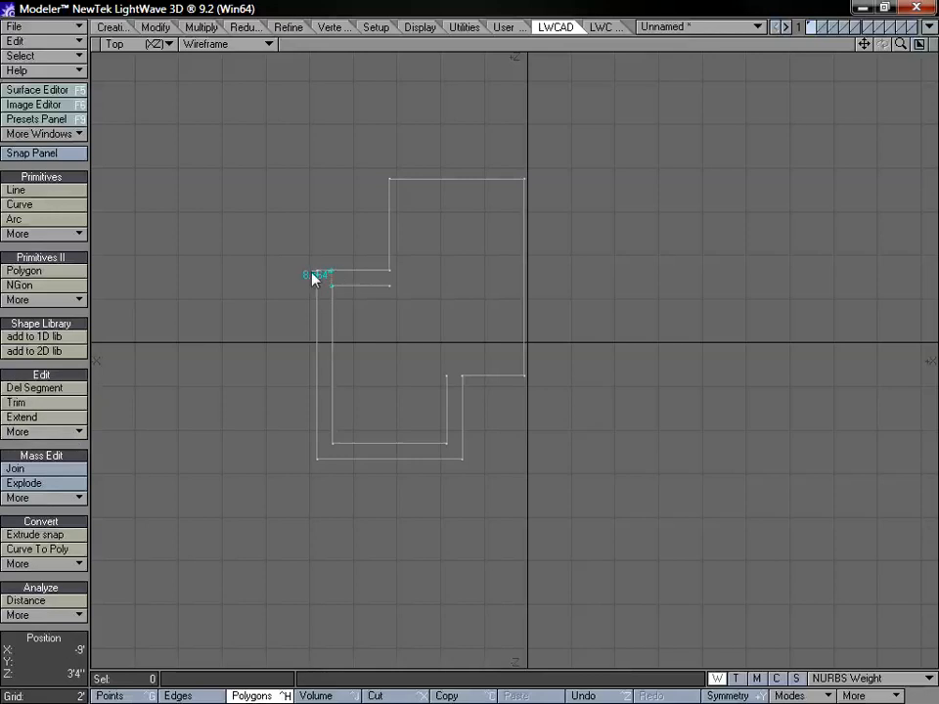
{"action": "mouse_move", "coordinate": [299, 290]}
{"action": "left_mouse_down"}
{"action": "mouse_move", "coordinate": [329, 285]}
{"action": "mouse_move", "coordinate": [253, 293]}
{"action": "mouse_move", "coordinate": [289, 301]}
{"action": "left_mouse_up"}
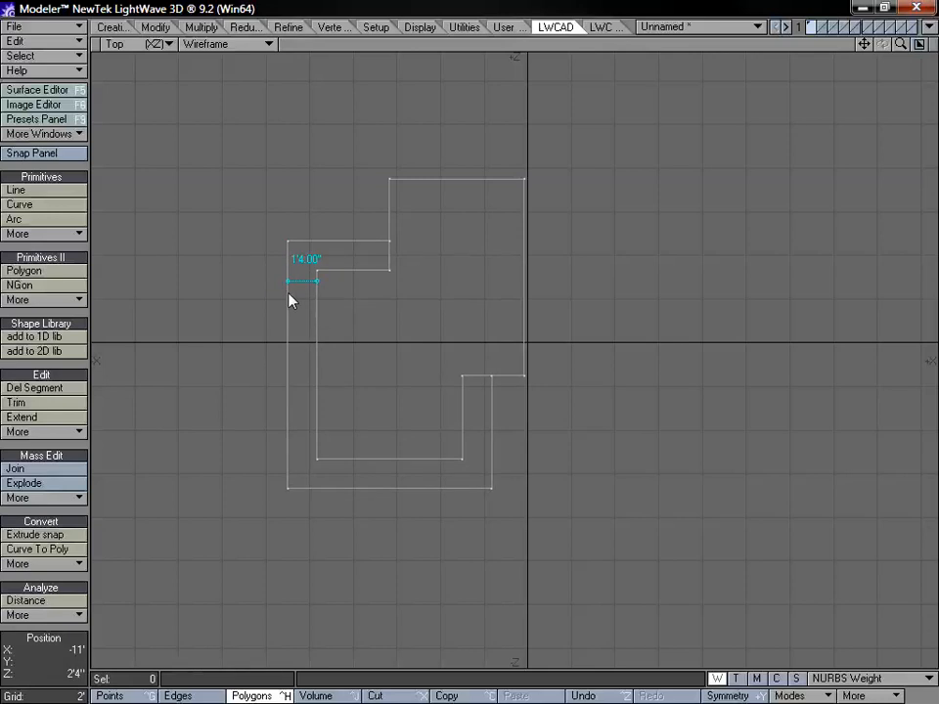
{"action": "key", "text": "space"}
{"action": "key", "text": "u"}
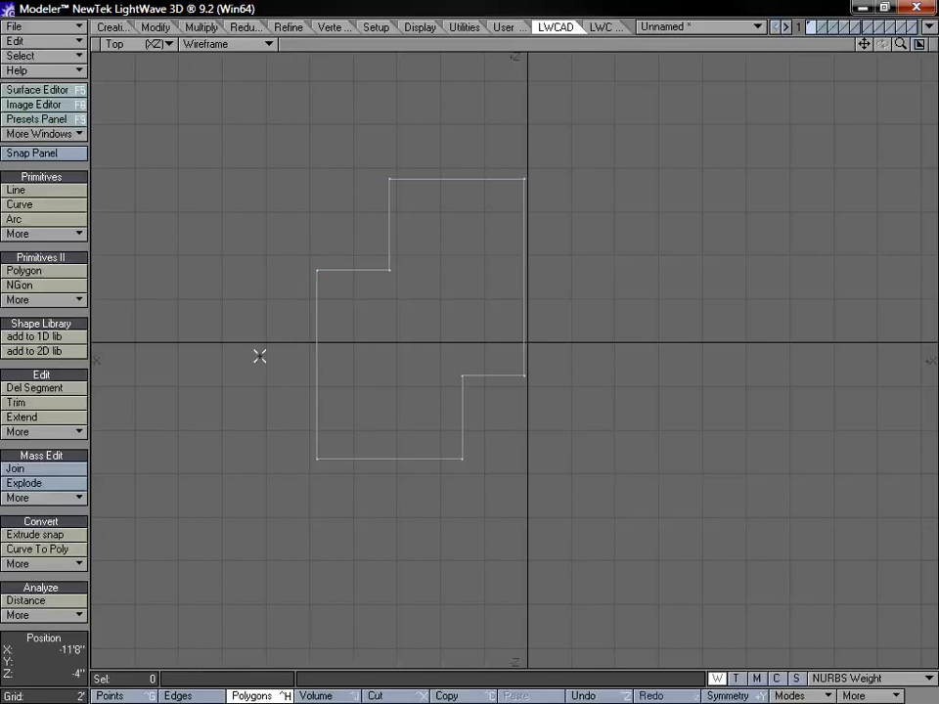
Step: Offset the whole combined outline outward about 6" with Mass Offset
{"action": "left_click", "coordinate": [63, 498]}
{"action": "left_click", "coordinate": [67, 496]}
{"action": "left_click_drag", "start_coordinate": [413, 308], "coordinate": [426, 328]}
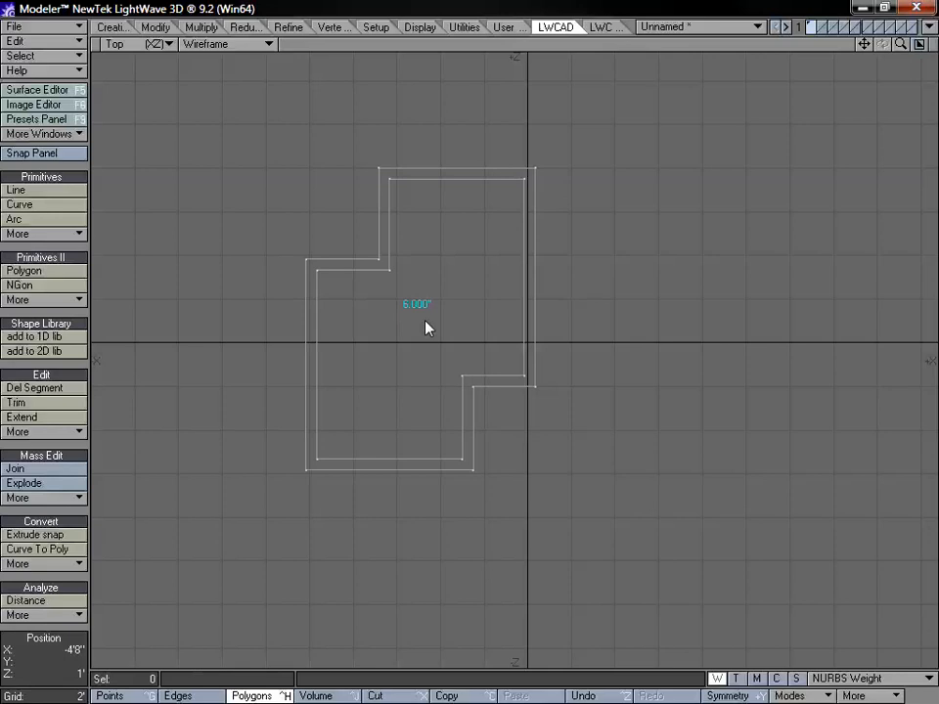
{"action": "left_click_drag", "start_coordinate": [451, 327], "coordinate": [448, 326]}
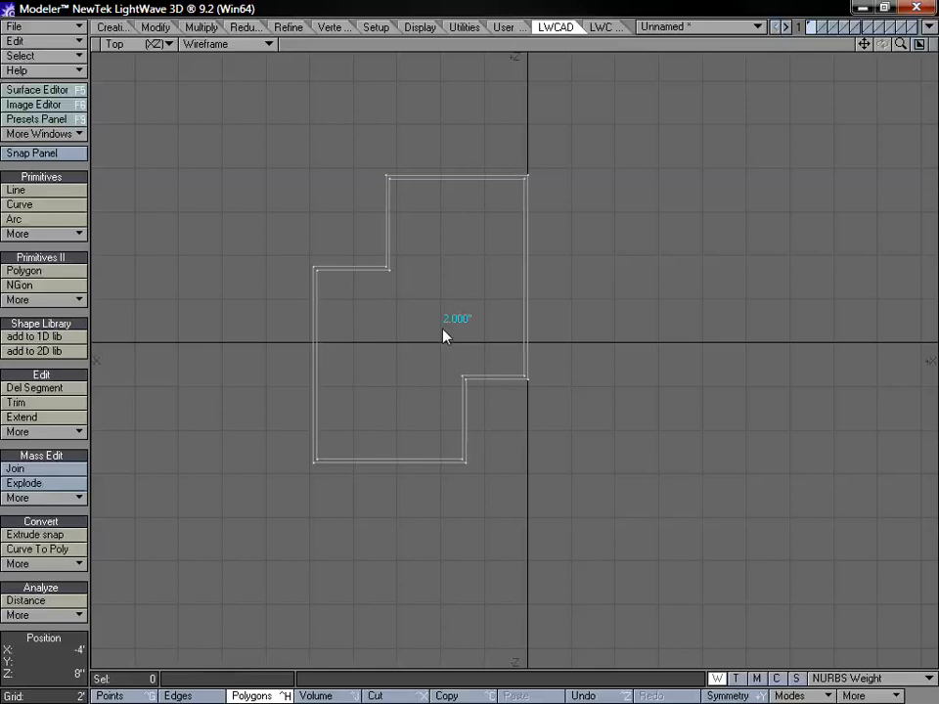
{"action": "mouse_move", "coordinate": [448, 264]}
{"action": "left_mouse_down"}
{"action": "mouse_move", "coordinate": [466, 264]}
{"action": "mouse_move", "coordinate": [453, 260]}
{"action": "left_mouse_up"}
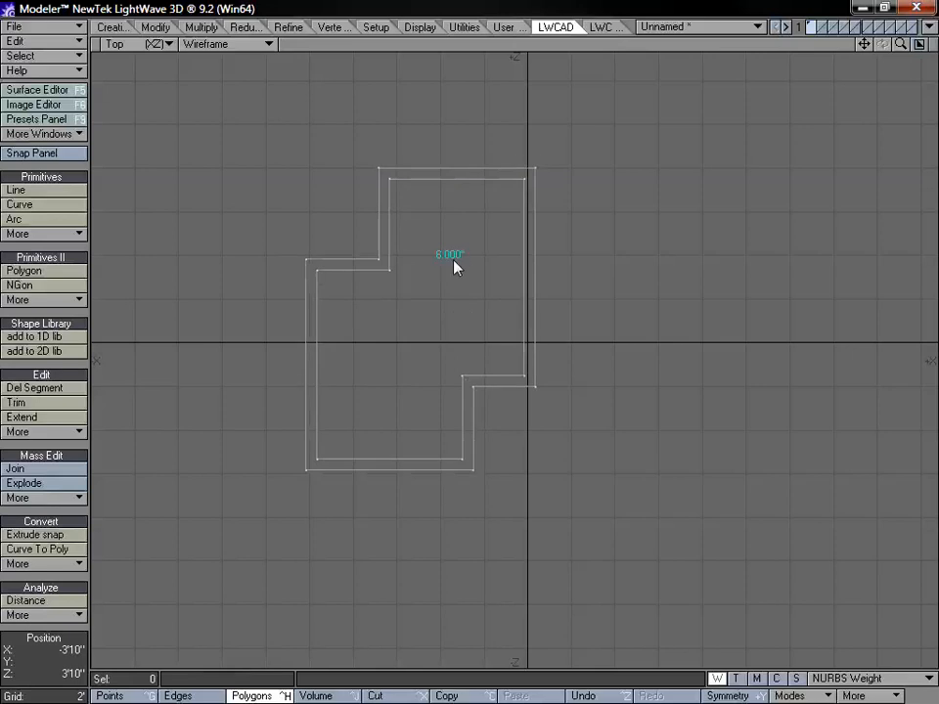
Step: Undo the mass offset of the combined outline
{"action": "mouse_move", "coordinate": [865, 44]}
{"action": "left_mouse_down"}
{"action": "mouse_move", "coordinate": [884, 61]}
{"action": "mouse_move", "coordinate": [858, 44]}
{"action": "left_mouse_up"}
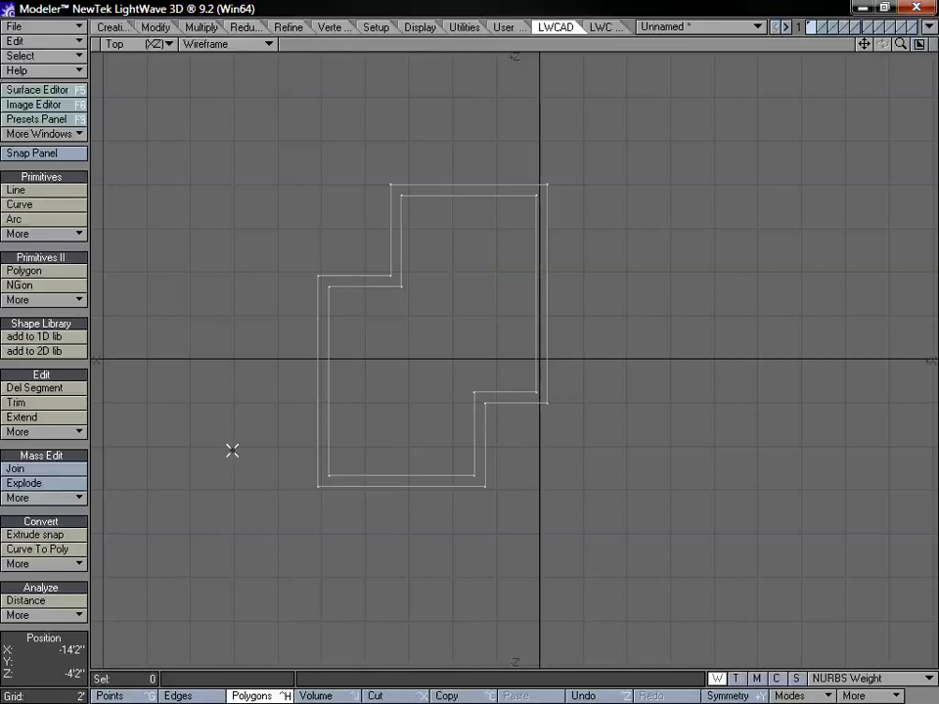
{"action": "key", "text": "ctrl+z"}
{"action": "left_click_drag", "start_coordinate": [901, 44], "coordinate": [923, 67]}
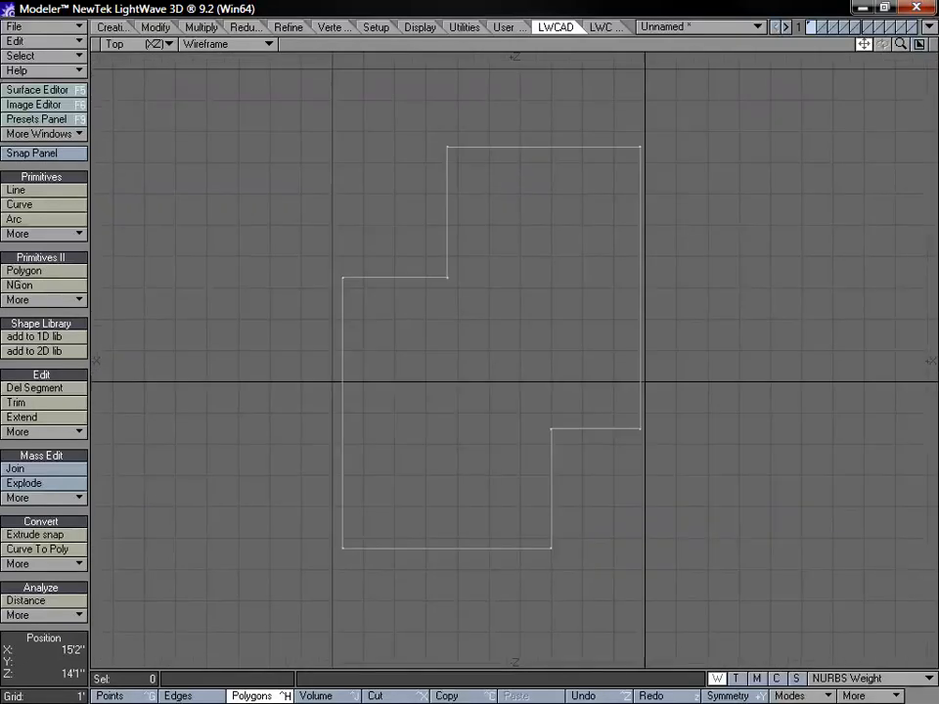
{"action": "left_click", "coordinate": [25, 484]}
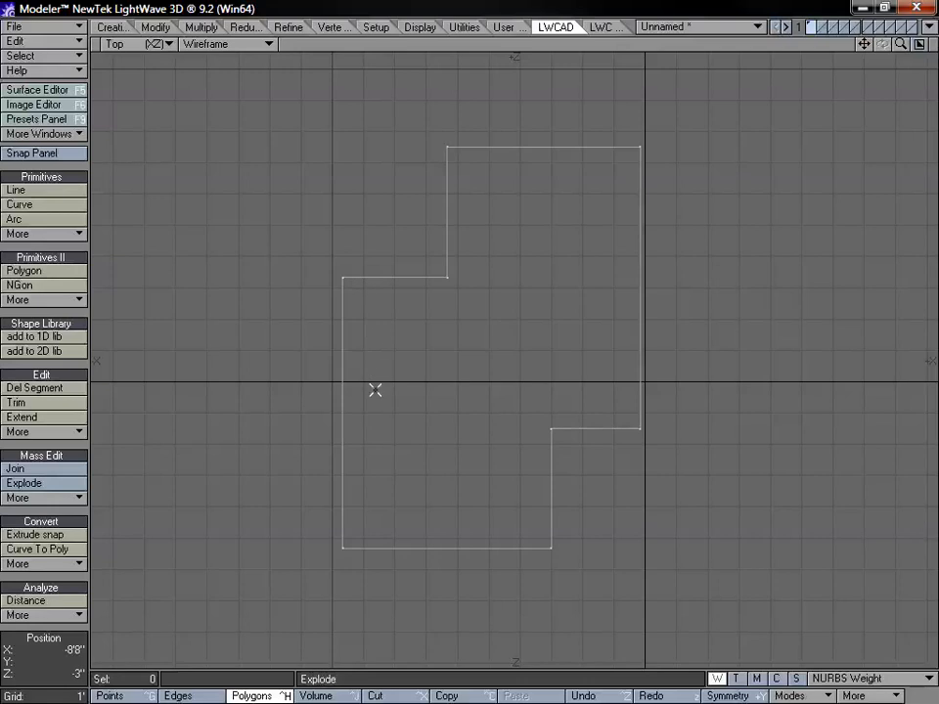
Step: Start a Line and set its snapping to NEAR, with END snapping turned off
{"action": "left_click", "coordinate": [67, 192]}
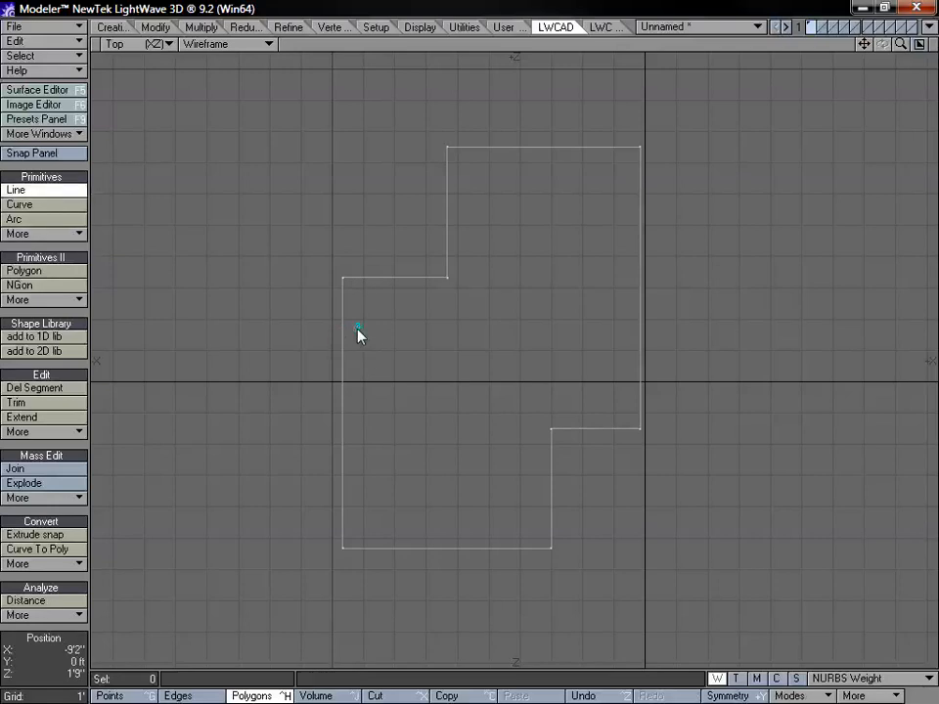
{"action": "left_click", "coordinate": [44, 153]}
{"action": "left_click", "coordinate": [792, 374]}
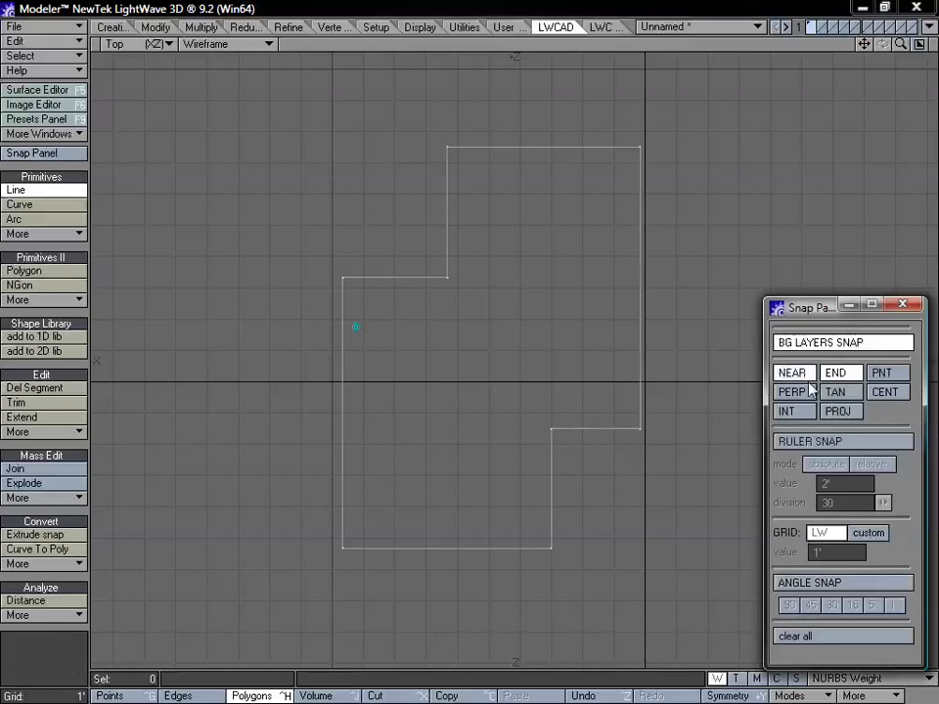
{"action": "left_click", "coordinate": [837, 373]}
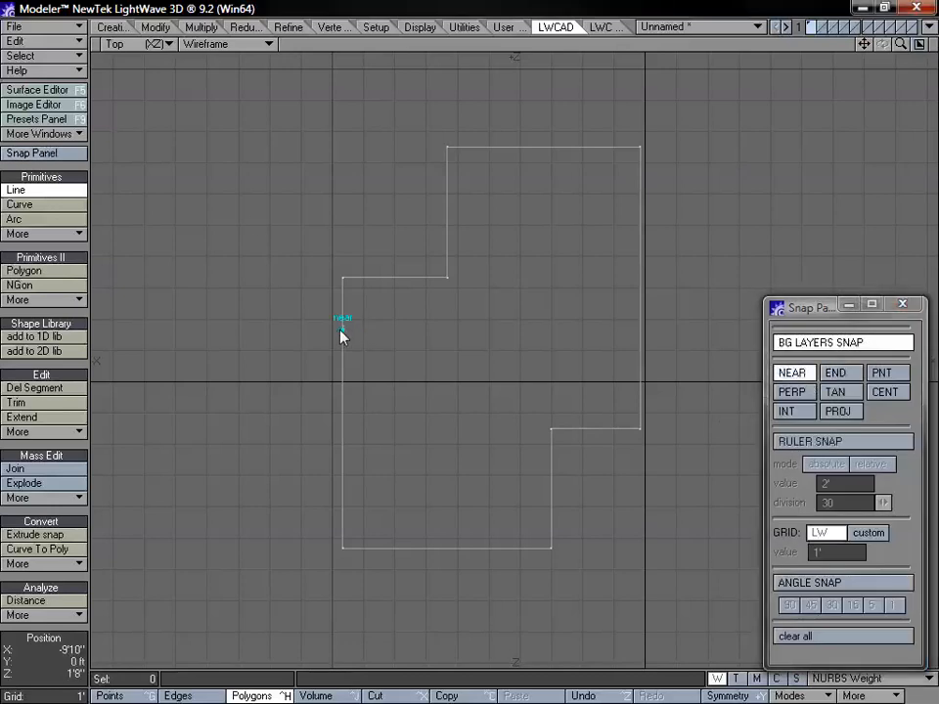
Step: Draw a line about 3'4" long, snapped onto the outline's +Z edge
{"action": "left_click", "coordinate": [342, 332]}
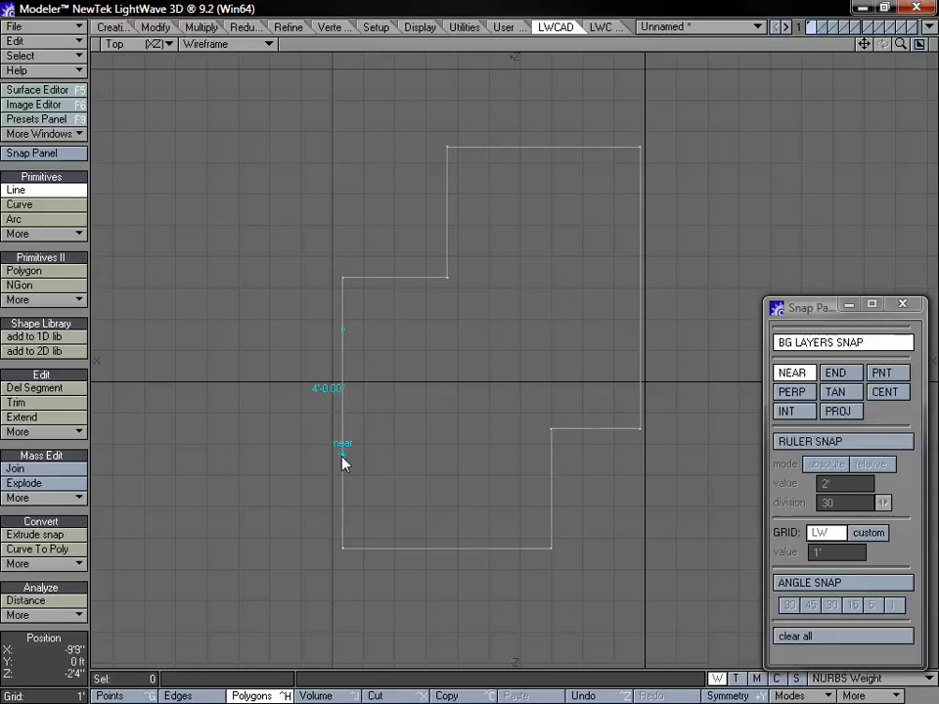
{"action": "key", "text": "Escape"}
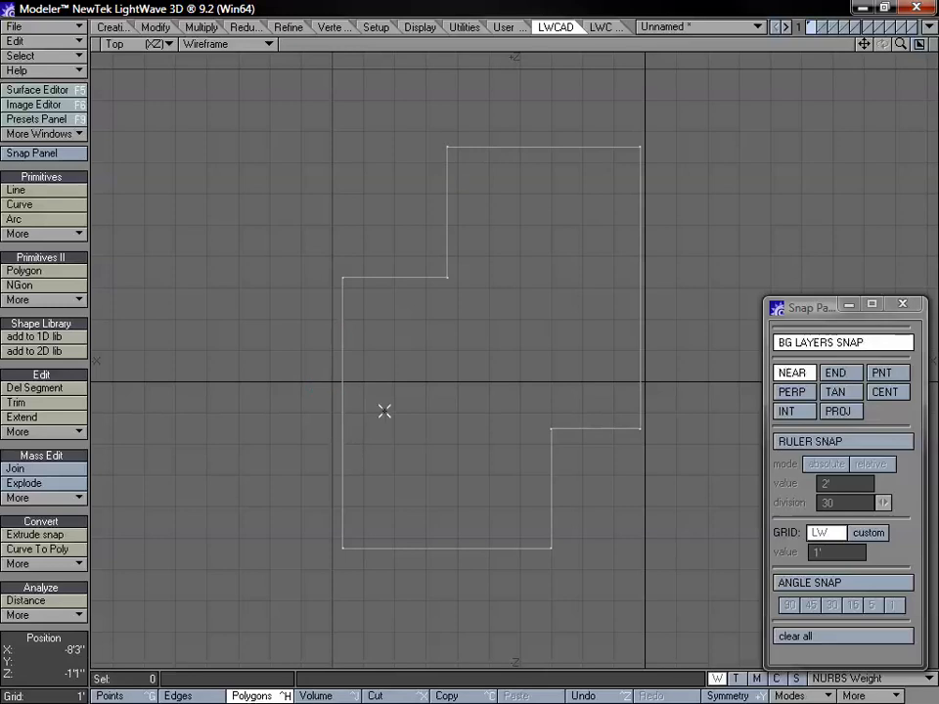
{"action": "left_click", "coordinate": [69, 191]}
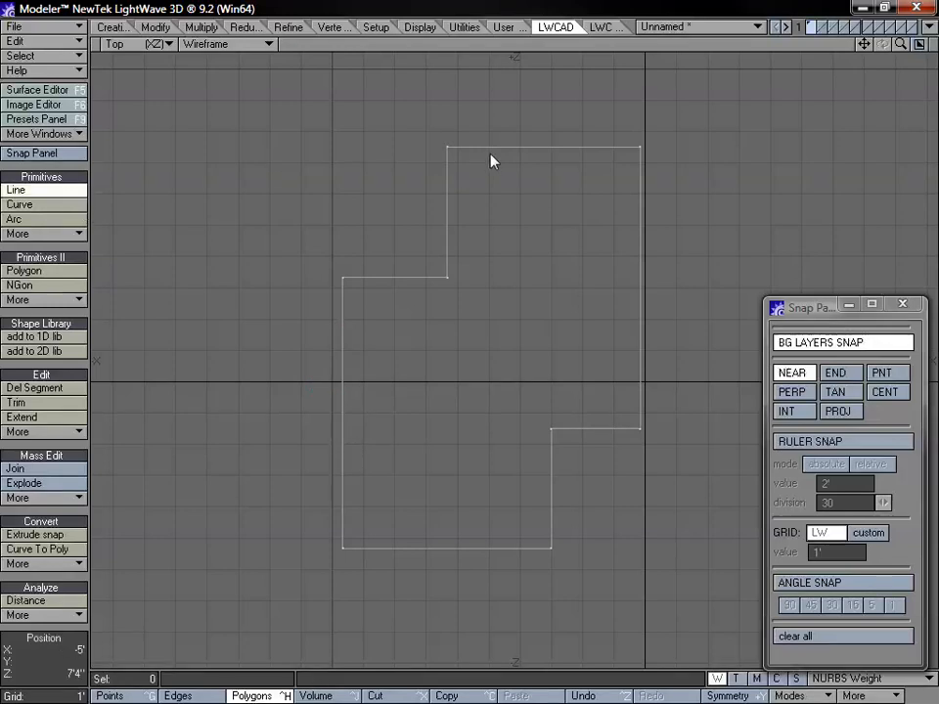
{"action": "left_click", "coordinate": [490, 155]}
{"action": "left_click", "coordinate": [593, 150]}
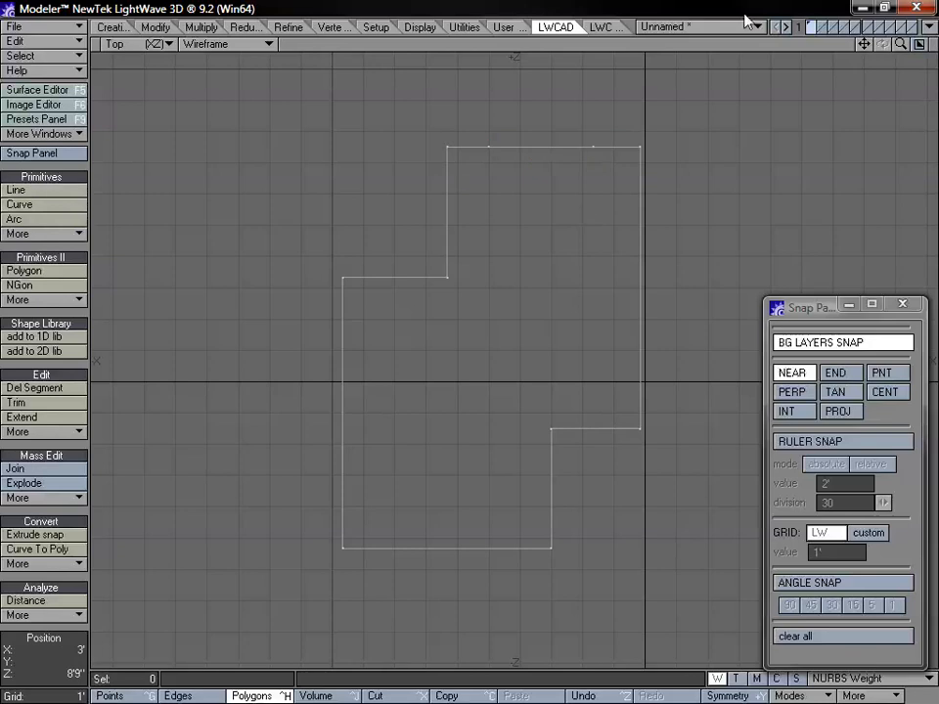
Step: Start the Rectangle tool and set its Curve Boolean option to int
{"action": "left_click_drag", "start_coordinate": [863, 45], "coordinate": [836, 74]}
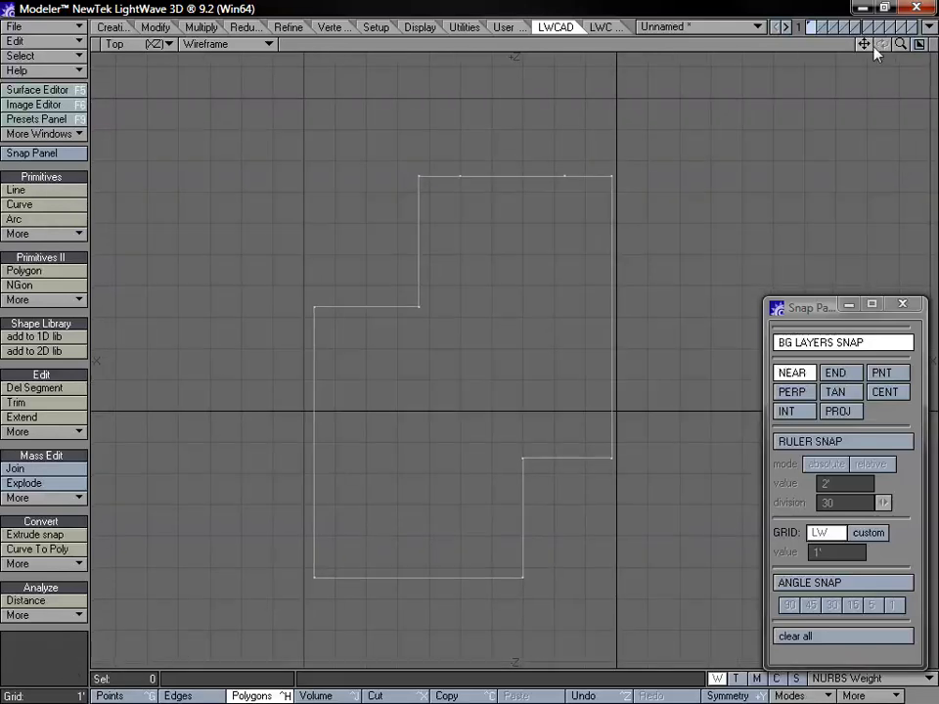
{"action": "left_click_drag", "start_coordinate": [900, 46], "coordinate": [887, 28]}
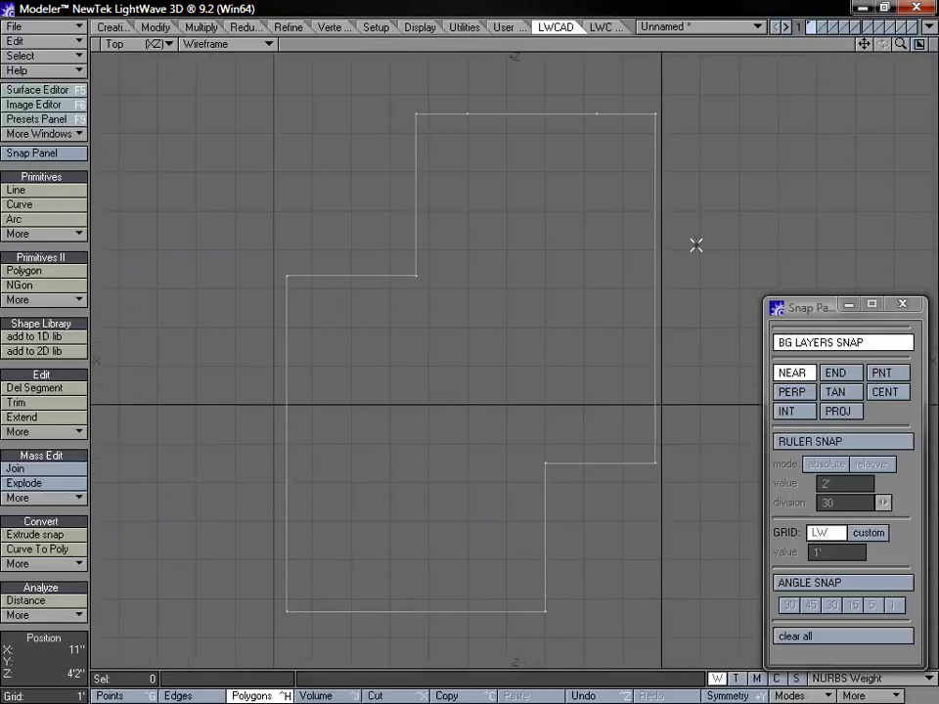
{"action": "left_click", "coordinate": [44, 233]}
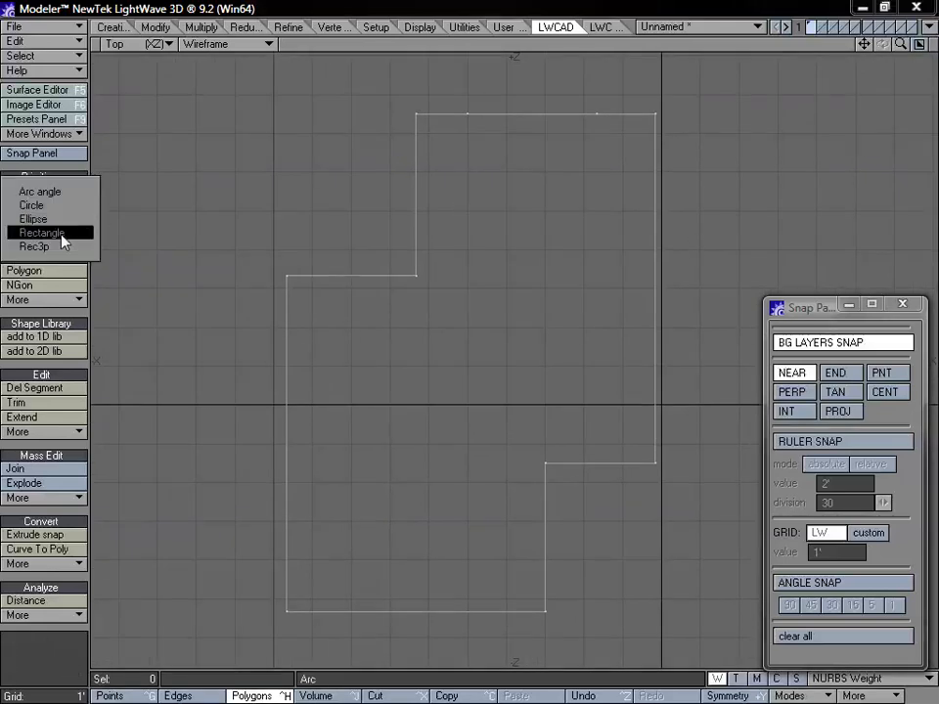
{"action": "left_click", "coordinate": [61, 234]}
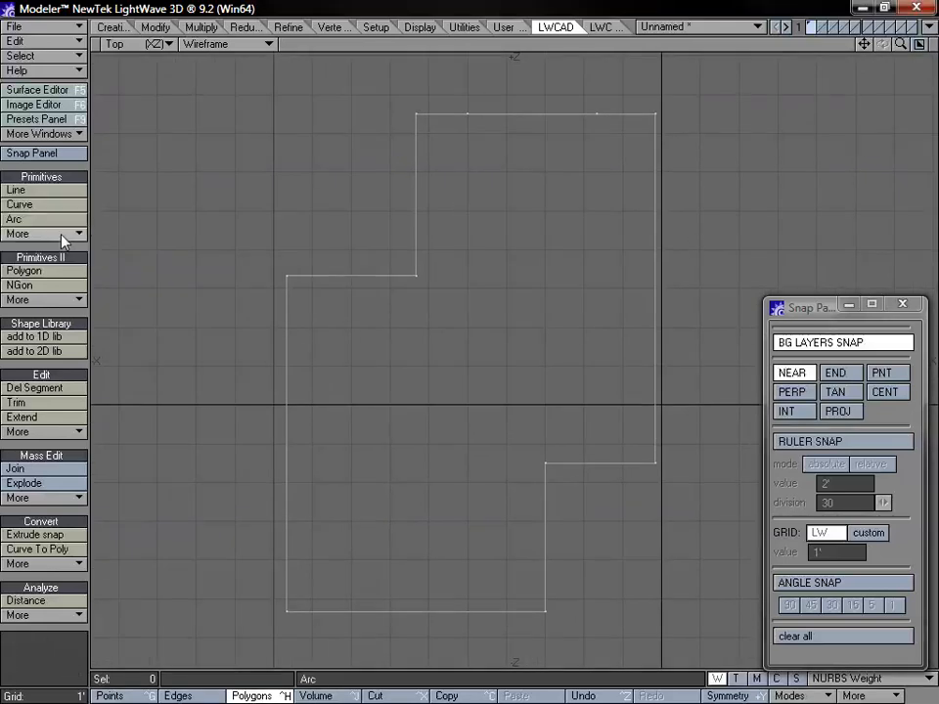
{"action": "left_click", "coordinate": [786, 411]}
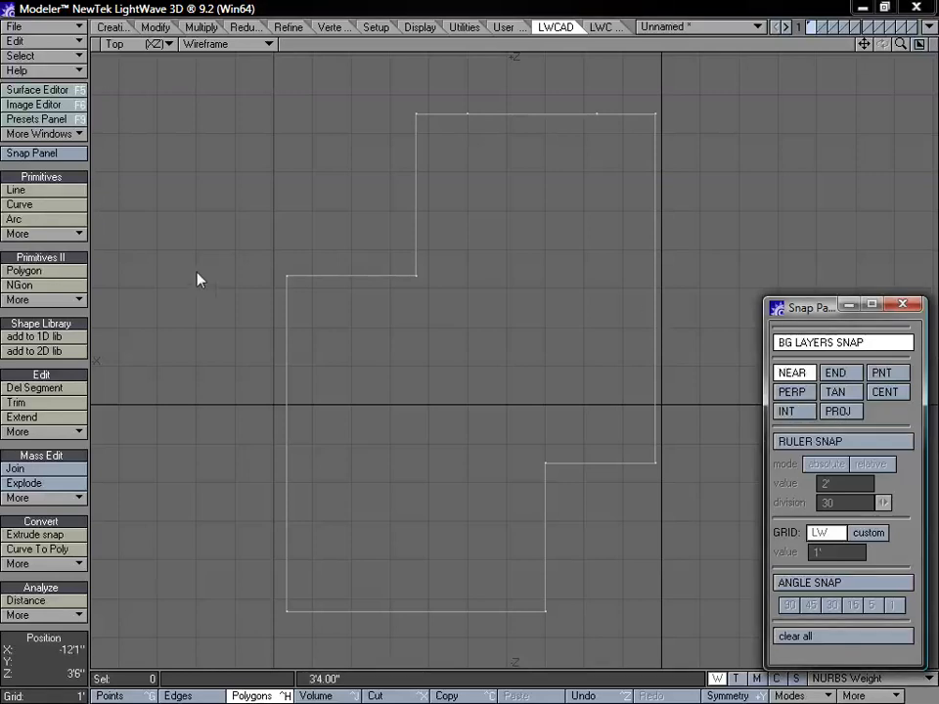
{"action": "key", "text": "n"}
{"action": "left_click", "coordinate": [761, 155]}
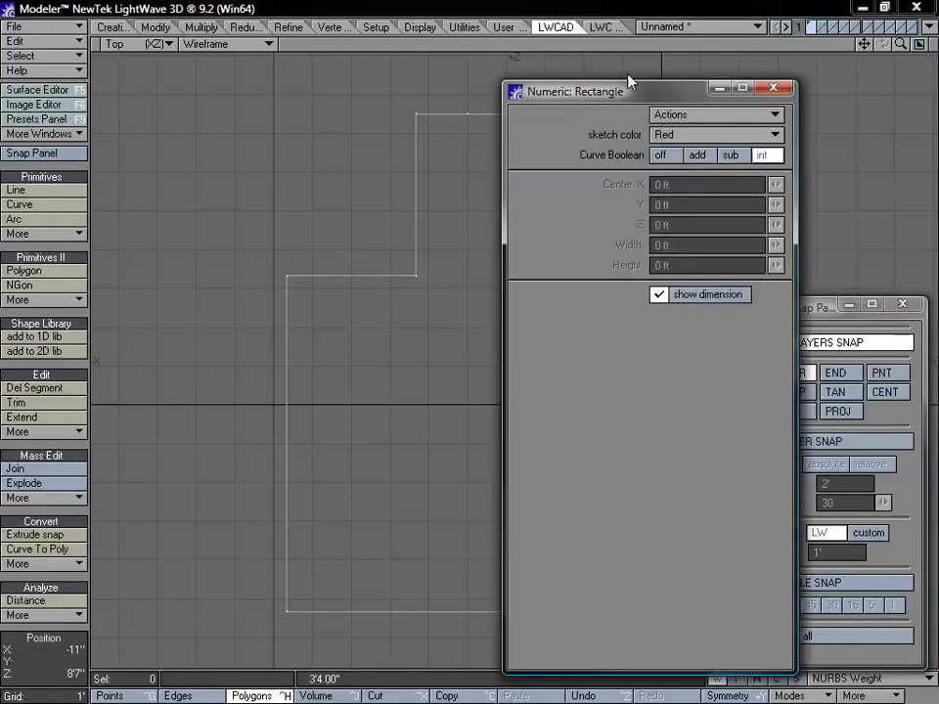
{"action": "left_click_drag", "start_coordinate": [623, 97], "coordinate": [739, 103]}
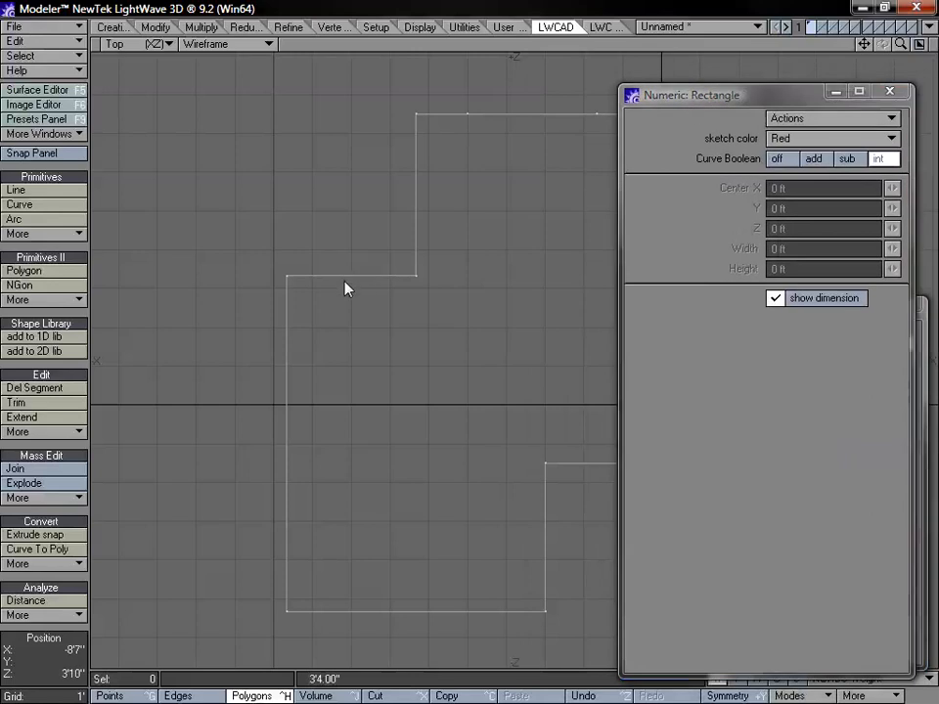
Step: Draw four rectangles straddling the outline: about 1'4" by 1'3" on the -X step, two on the -Z edge, and about 1'1" by 2'4" on the lower step
{"action": "left_click_drag", "start_coordinate": [329, 256], "coordinate": [381, 306]}
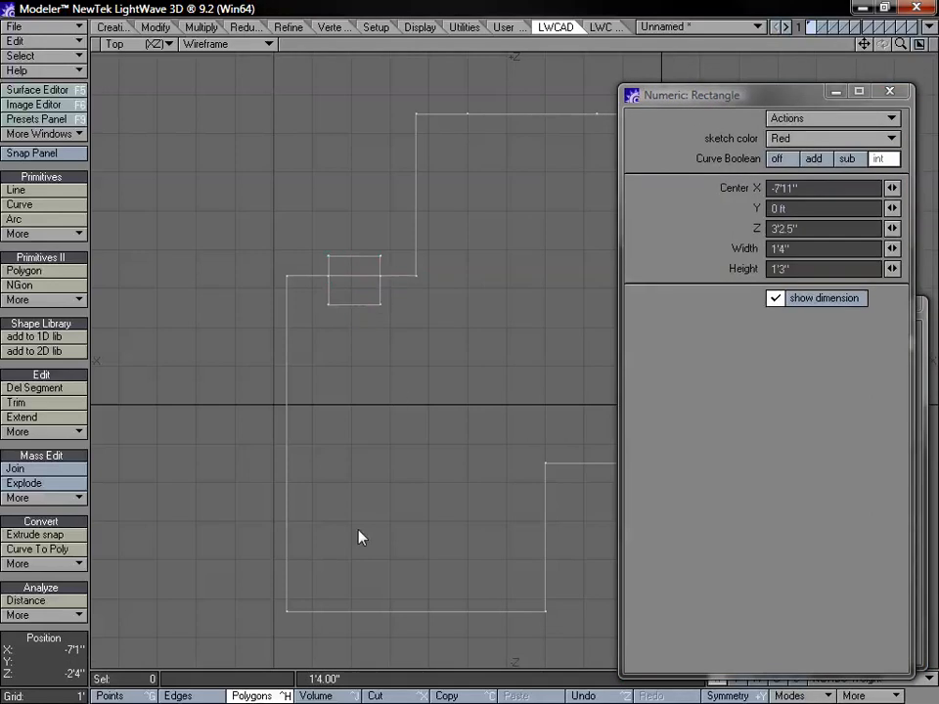
{"action": "left_click_drag", "start_coordinate": [329, 544], "coordinate": [387, 638]}
{"action": "right_click", "coordinate": [492, 570]}
{"action": "left_click_drag", "start_coordinate": [445, 528], "coordinate": [504, 644]}
{"action": "right_click", "coordinate": [486, 428]}
{"action": "left_click_drag", "start_coordinate": [560, 404], "coordinate": [603, 497]}
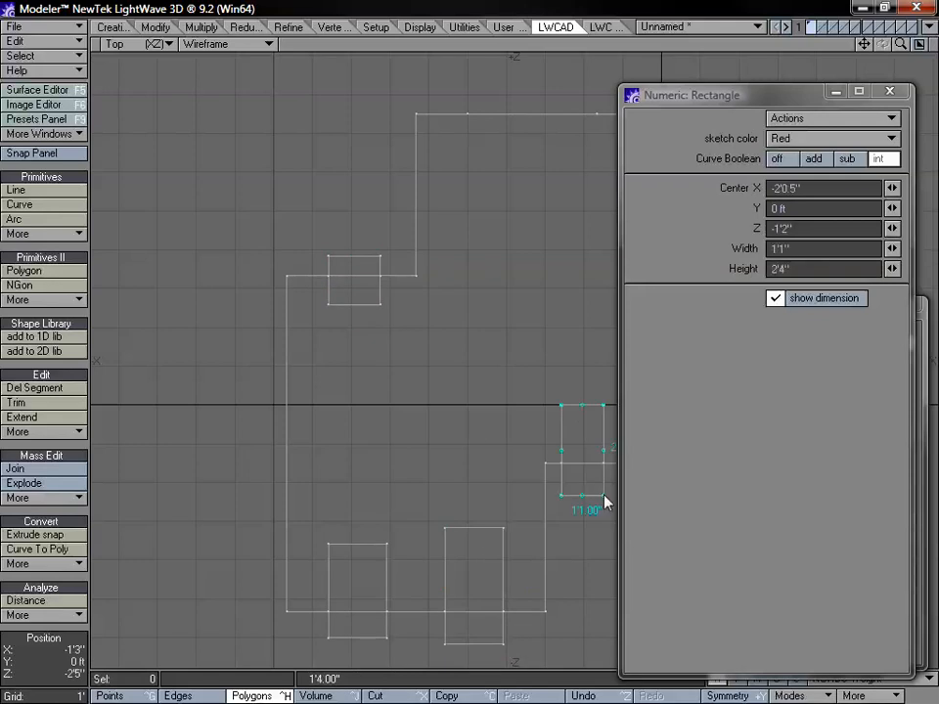
{"action": "right_click", "coordinate": [598, 493]}
{"action": "left_click", "coordinate": [890, 92]}
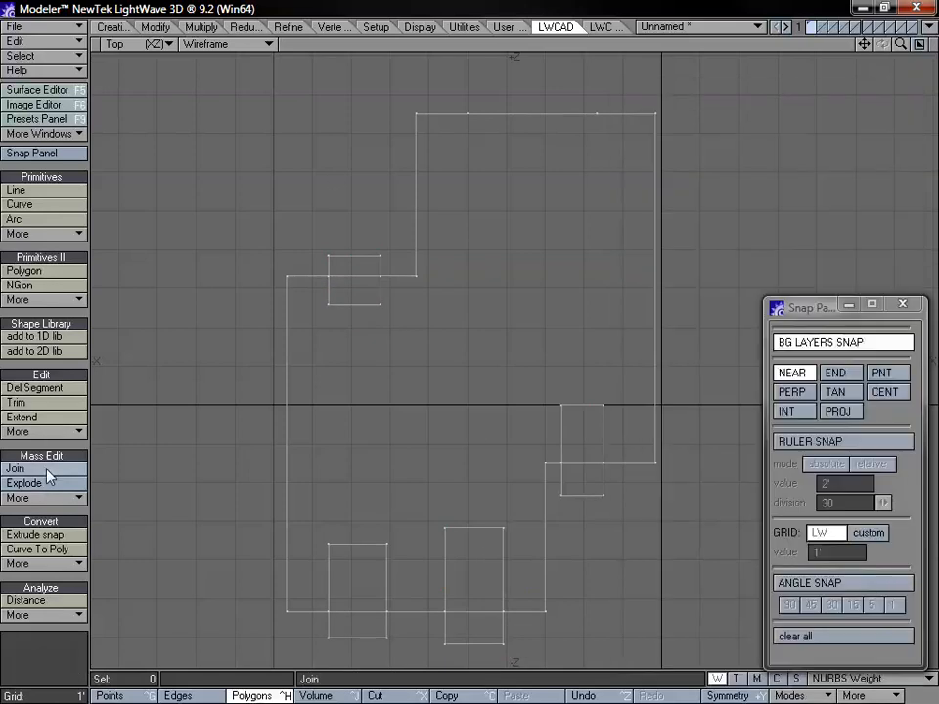
Step: Trim away the inner and outer portions of all four rectangles at the outline's edges
{"action": "left_click", "coordinate": [40, 402]}
{"action": "left_click", "coordinate": [379, 309]}
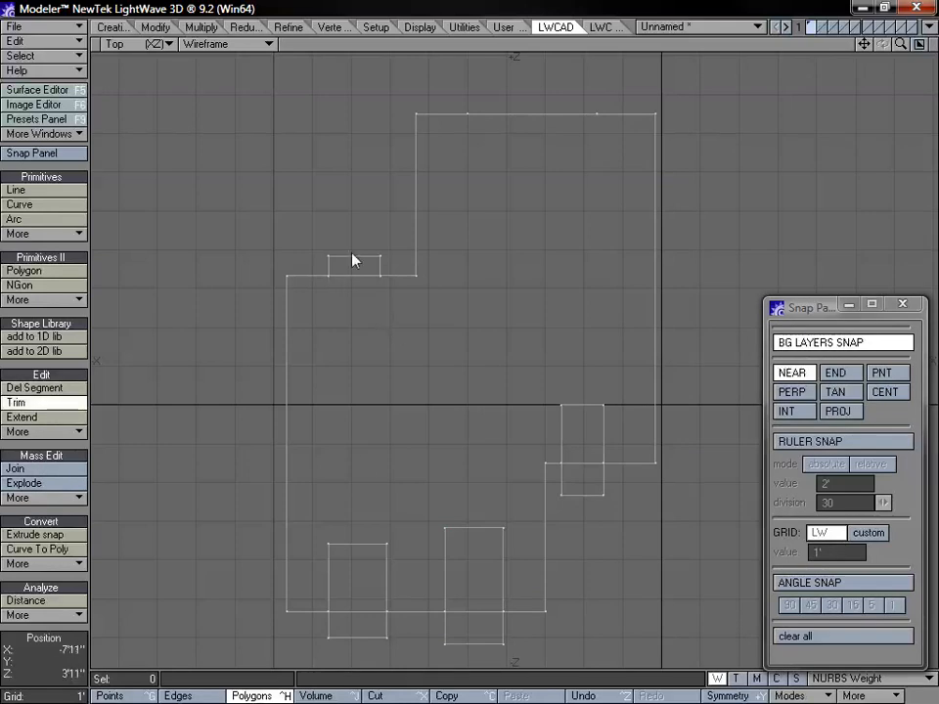
{"action": "left_click", "coordinate": [352, 258]}
{"action": "left_click", "coordinate": [361, 576]}
{"action": "left_click", "coordinate": [355, 638]}
{"action": "left_click", "coordinate": [481, 644]}
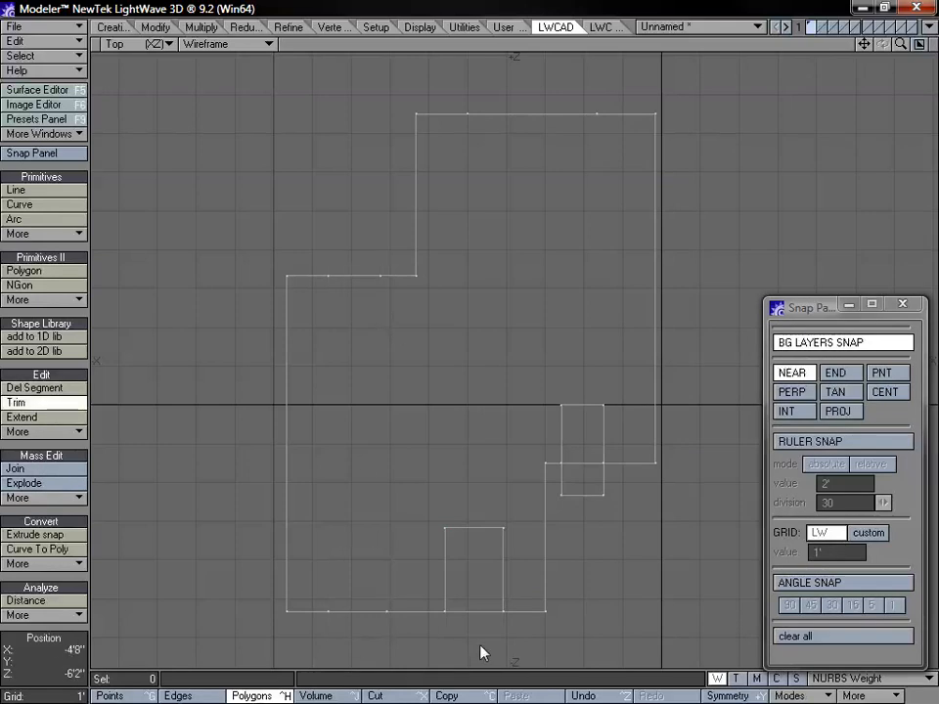
{"action": "left_click", "coordinate": [476, 527]}
{"action": "left_click", "coordinate": [601, 497]}
{"action": "left_click", "coordinate": [594, 429]}
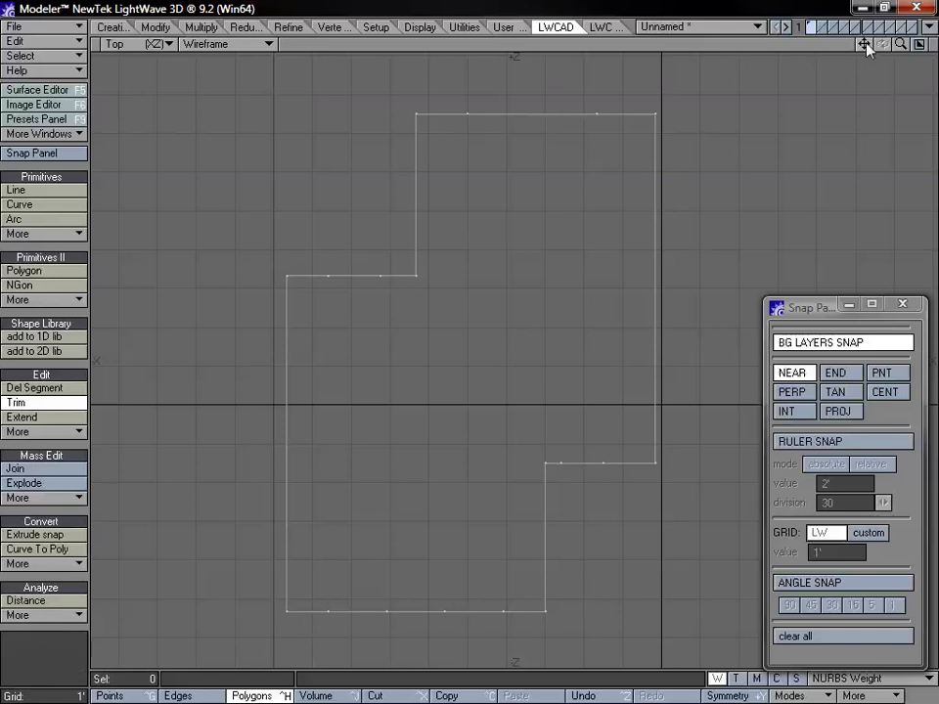
Step: Run Reduce Lines on the divided outline, and close the Snap Panel
{"action": "mouse_move", "coordinate": [864, 44]}
{"action": "left_mouse_down"}
{"action": "mouse_move", "coordinate": [846, 54]}
{"action": "mouse_move", "coordinate": [922, 47]}
{"action": "mouse_move", "coordinate": [870, 51]}
{"action": "left_mouse_up"}
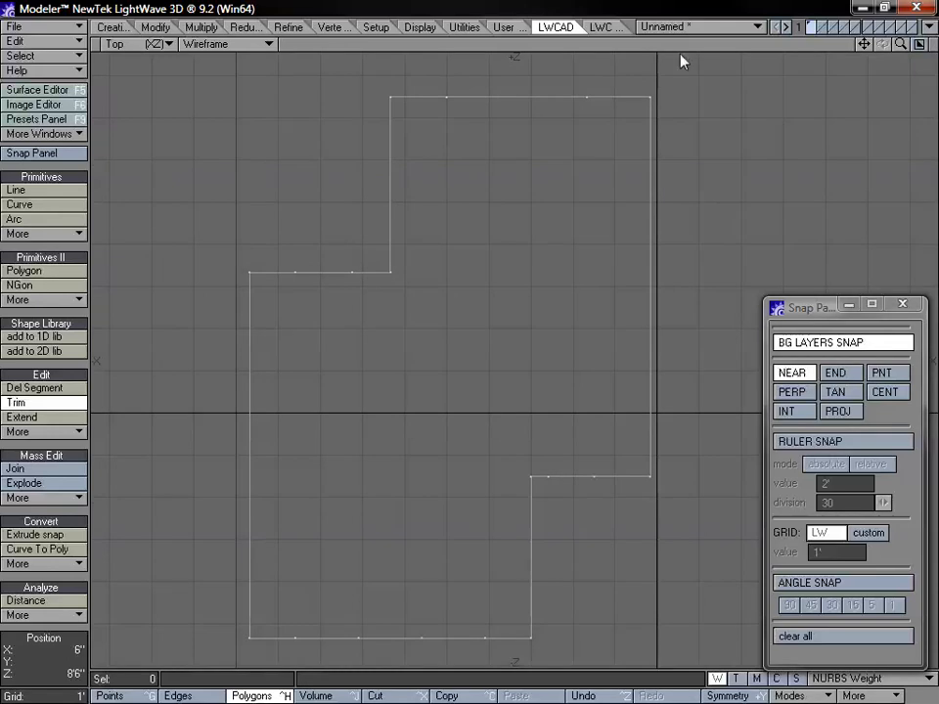
{"action": "left_click", "coordinate": [39, 403]}
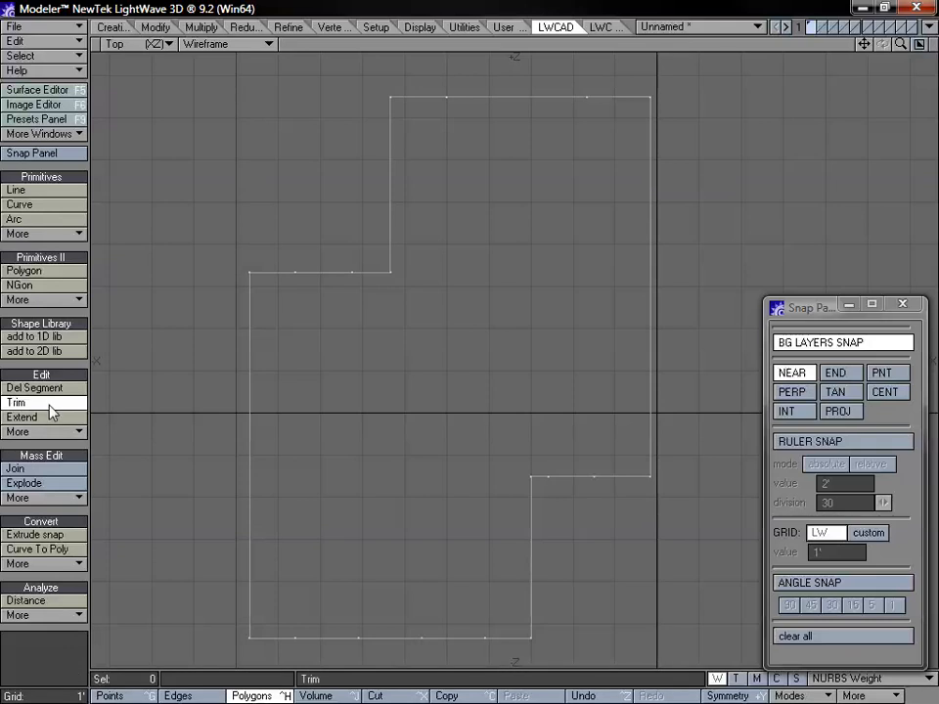
{"action": "left_click", "coordinate": [51, 499]}
{"action": "mouse_move", "coordinate": [59, 515]}
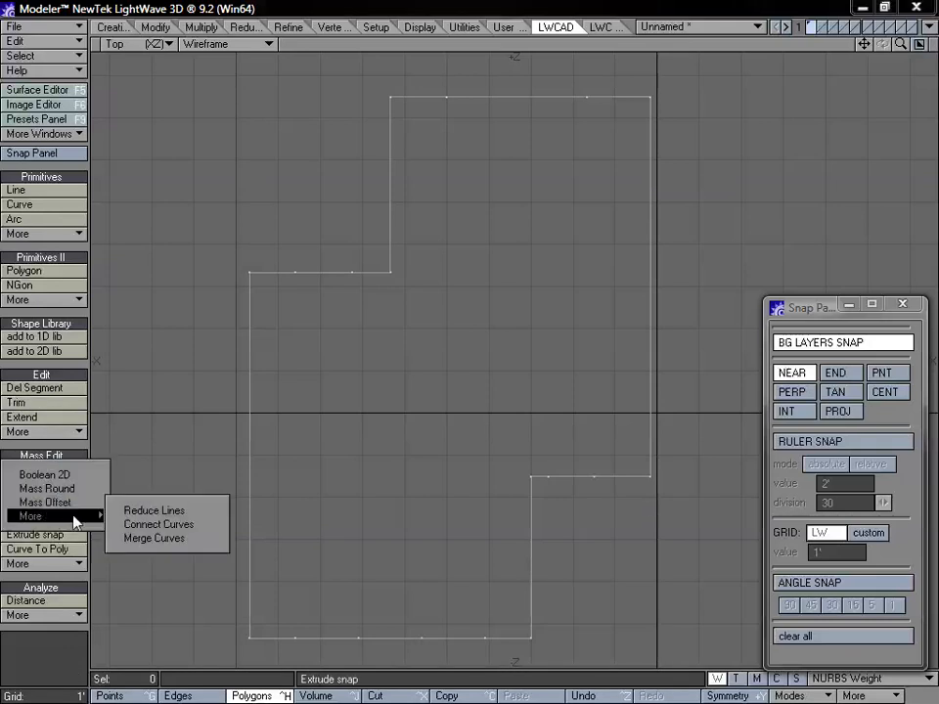
{"action": "left_click", "coordinate": [156, 512]}
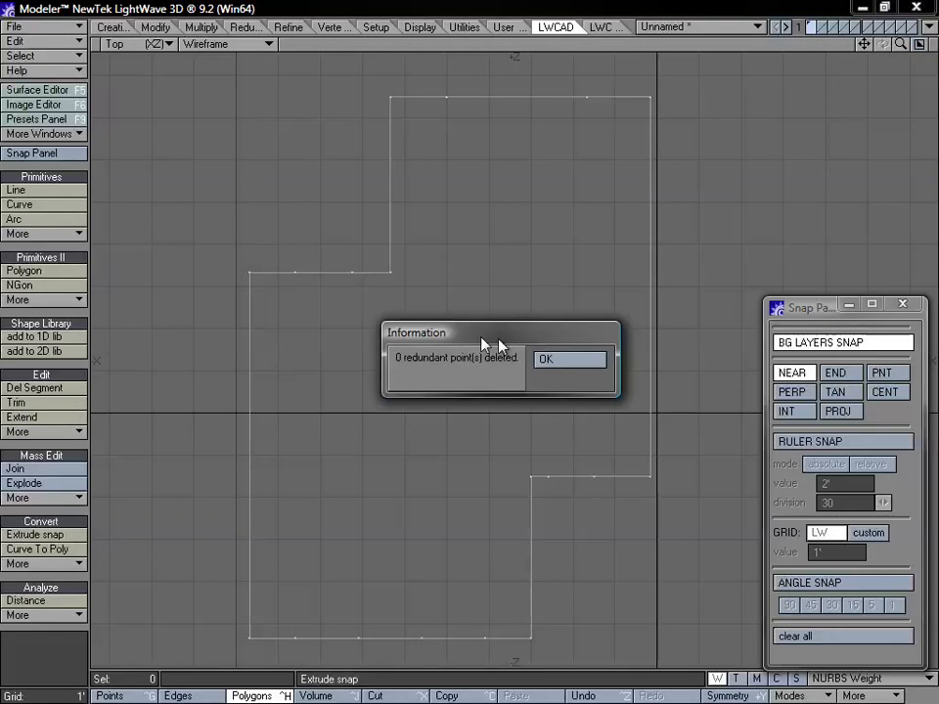
{"action": "left_click", "coordinate": [535, 362]}
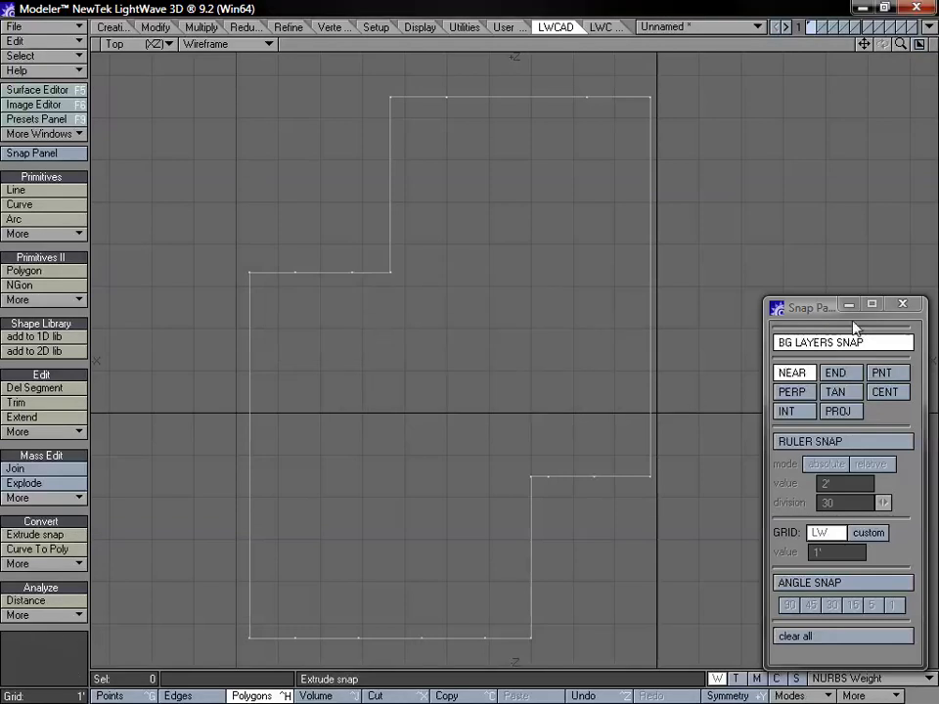
{"action": "left_click", "coordinate": [902, 305]}
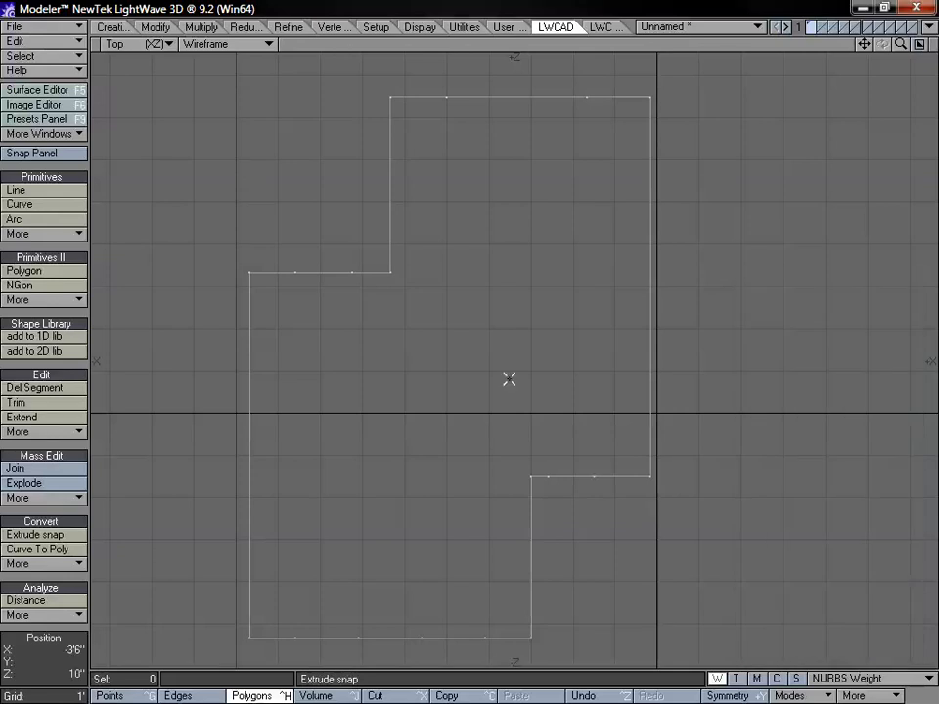
Step: Select the curves along the outline's -Z edge in polygon mode to check how it is split, and clear the selection
{"action": "key", "text": "space"}
{"action": "key", "text": "space"}
{"action": "key", "text": "space"}
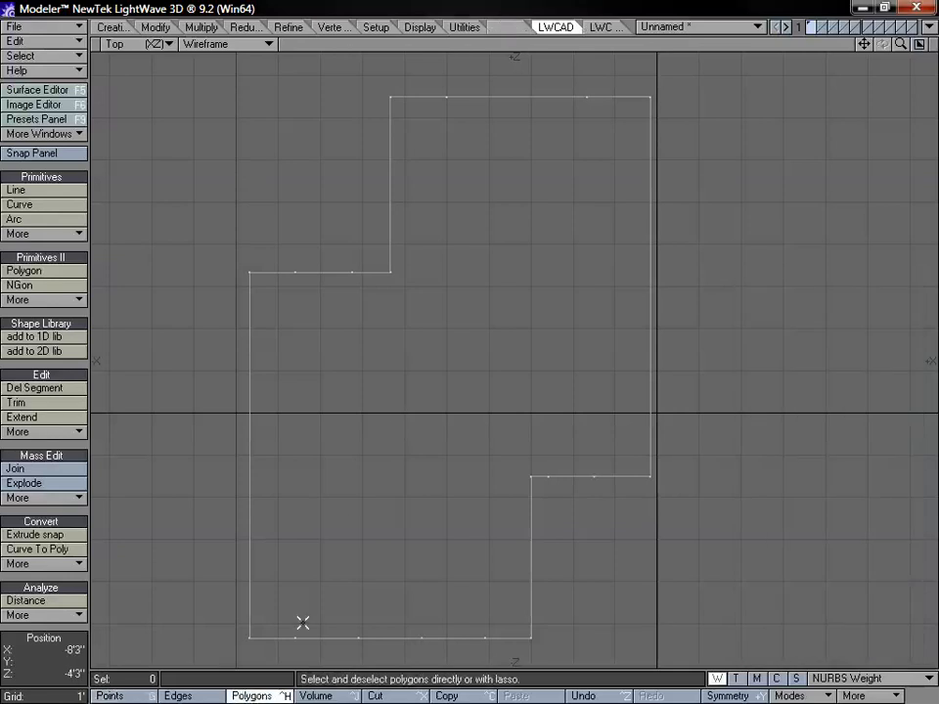
{"action": "left_click", "coordinate": [289, 648]}
{"action": "mouse_move", "coordinate": [283, 650]}
{"action": "left_mouse_down"}
{"action": "mouse_move", "coordinate": [369, 607]}
{"action": "mouse_move", "coordinate": [400, 632]}
{"action": "mouse_move", "coordinate": [499, 643]}
{"action": "mouse_move", "coordinate": [536, 504]}
{"action": "left_mouse_up"}
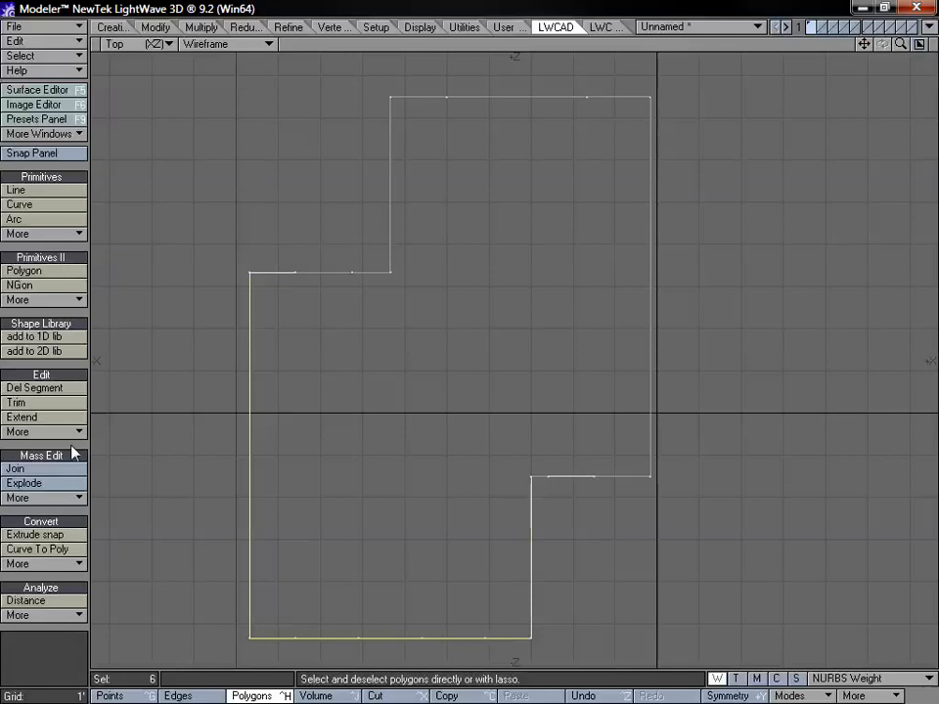
{"action": "key", "text": "slash"}
Step: Select and deselect the -X side curve and the curves from the upper step around the +Z side to examine the separate segments
{"action": "left_click", "coordinate": [258, 274]}
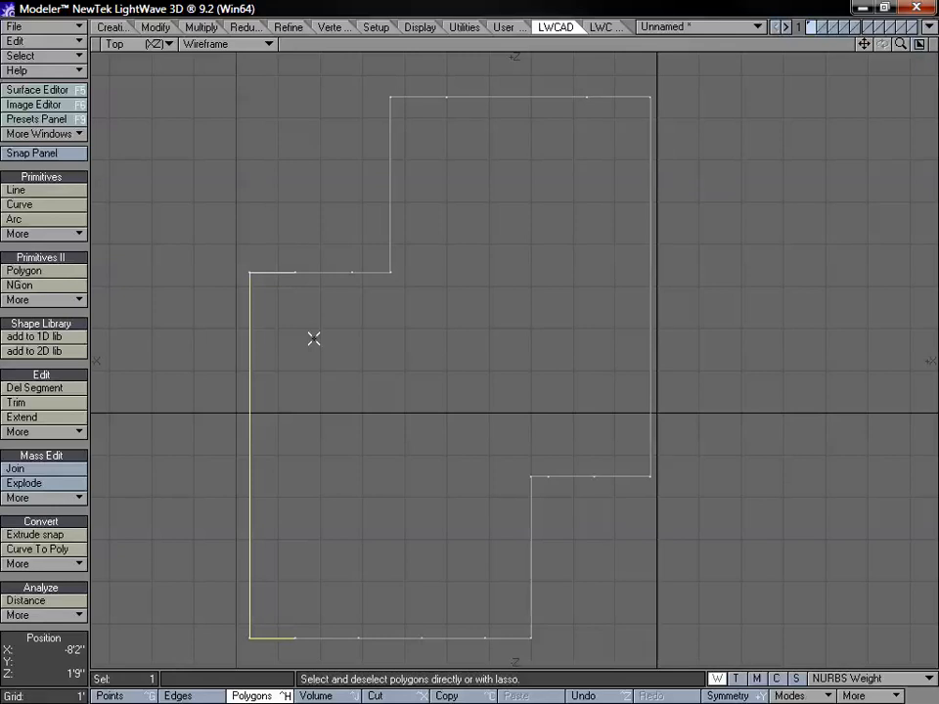
{"action": "left_click", "coordinate": [272, 270]}
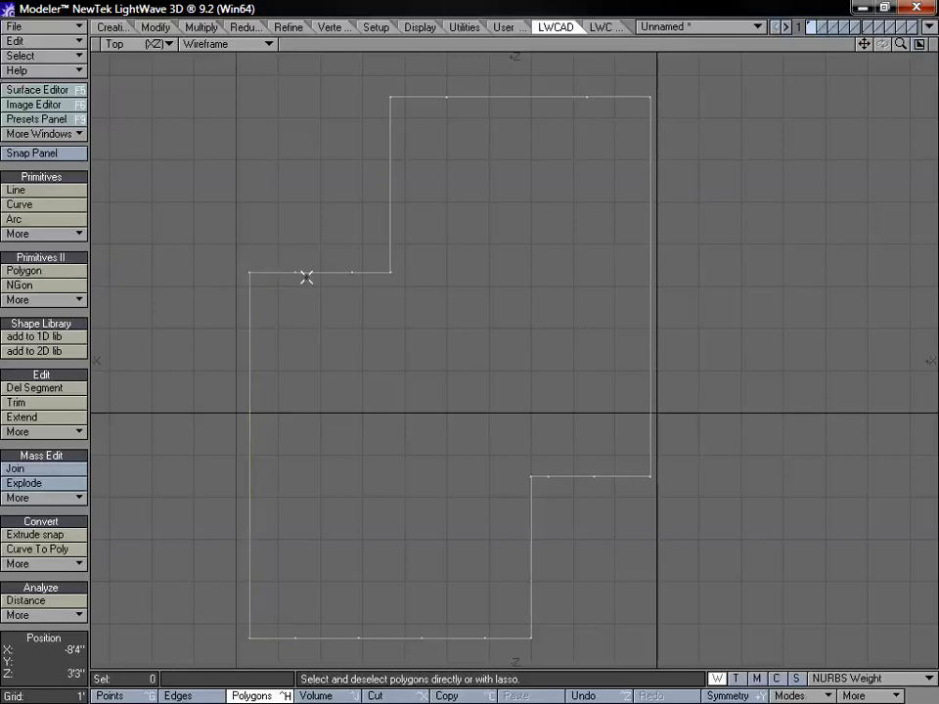
{"action": "left_click_drag", "start_coordinate": [308, 276], "coordinate": [407, 234]}
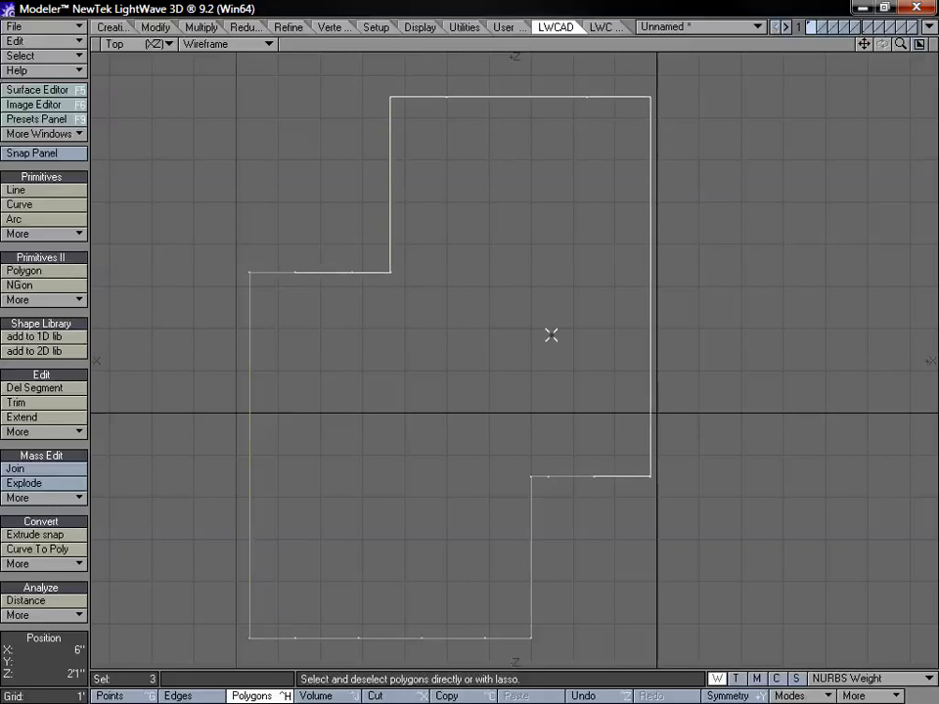
{"action": "left_click_drag", "start_coordinate": [368, 273], "coordinate": [342, 287]}
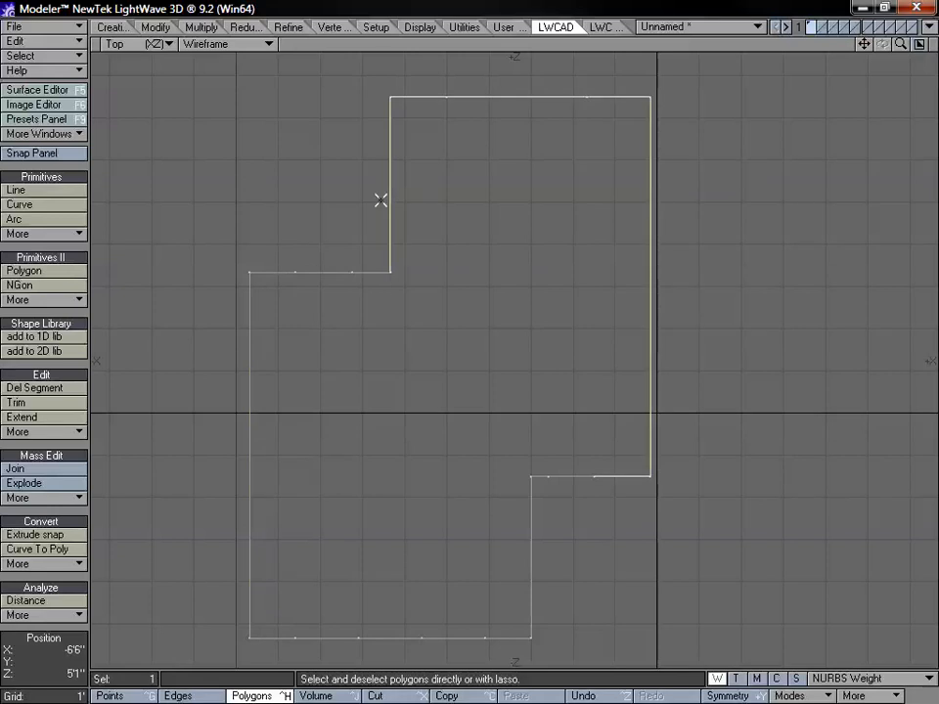
{"action": "left_click_drag", "start_coordinate": [379, 201], "coordinate": [407, 202]}
Step: Join the outline's separate curves and run Reduce Lines to remove the redundant points along its straight edges
{"action": "left_click", "coordinate": [44, 474]}
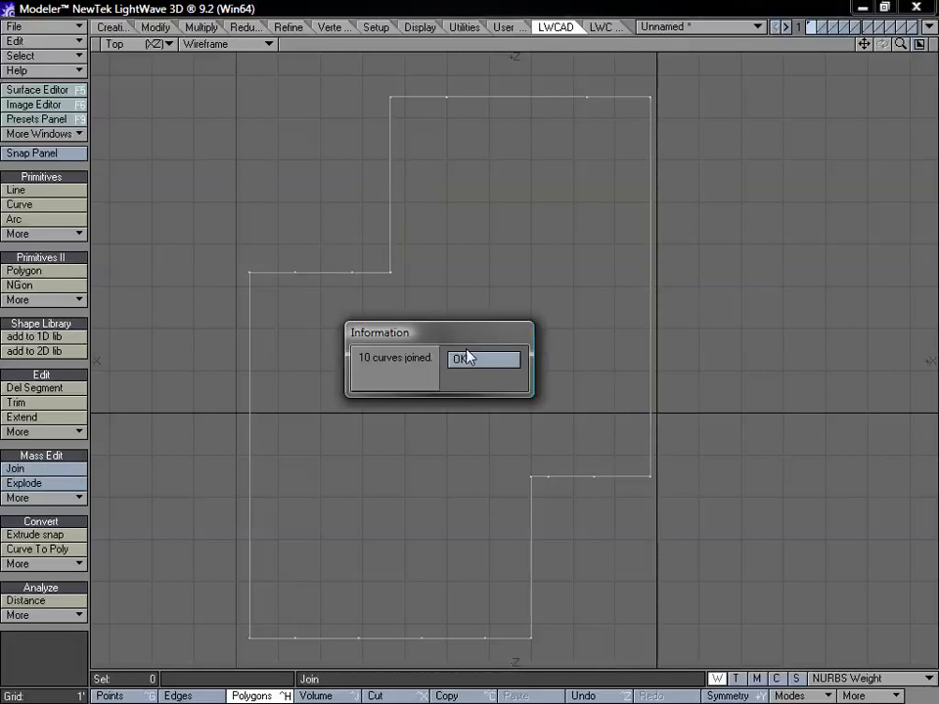
{"action": "left_click", "coordinate": [481, 358]}
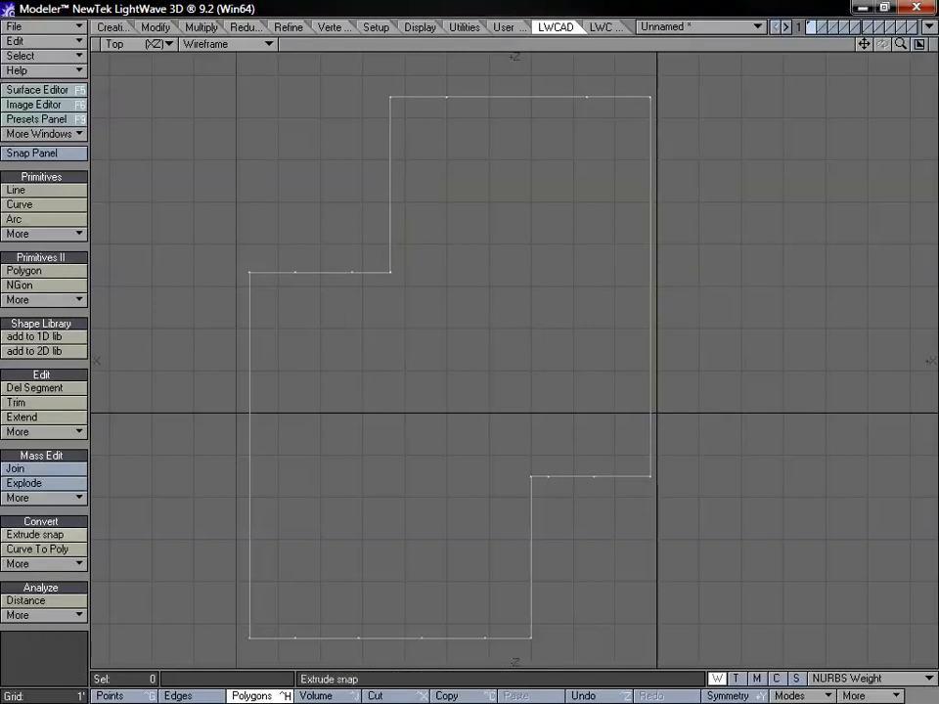
{"action": "left_click", "coordinate": [49, 507]}
{"action": "mouse_move", "coordinate": [55, 512]}
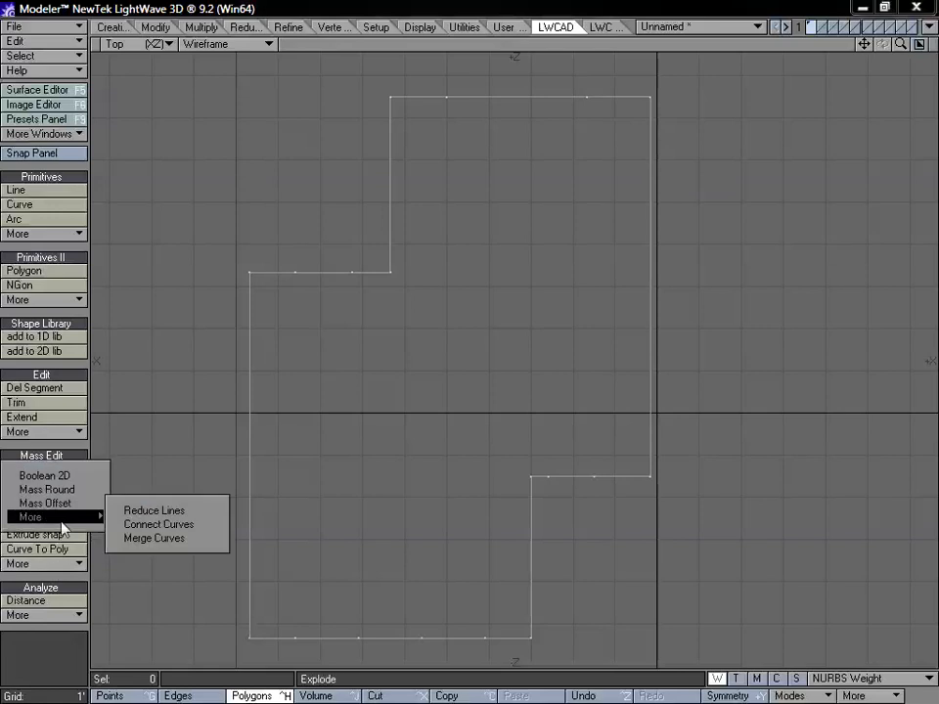
{"action": "left_click", "coordinate": [132, 511]}
{"action": "left_click_drag", "start_coordinate": [426, 338], "coordinate": [416, 347]}
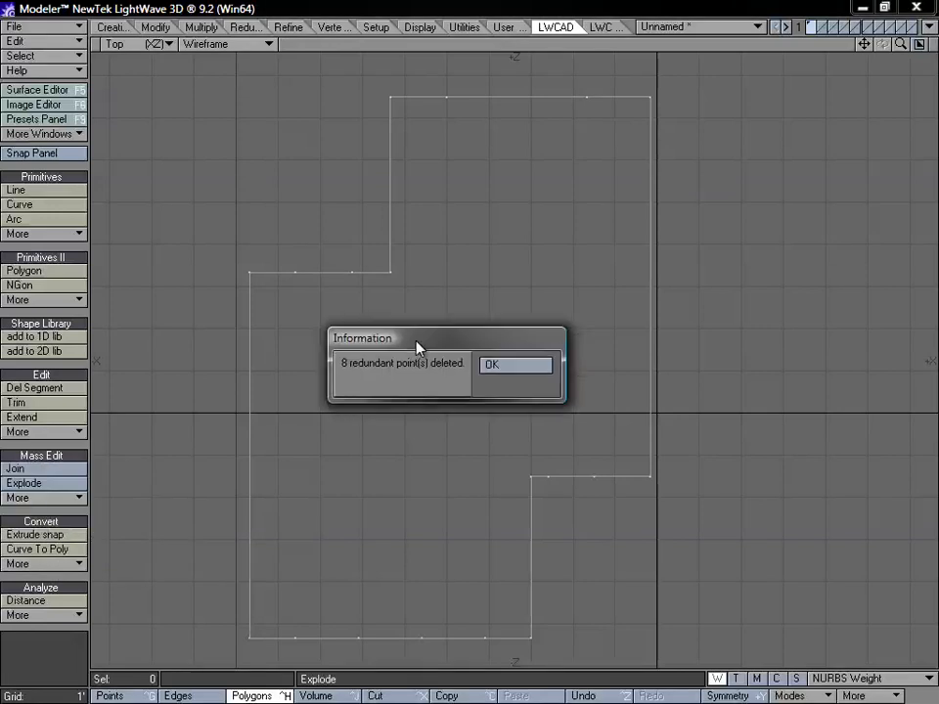
{"action": "left_click", "coordinate": [500, 366]}
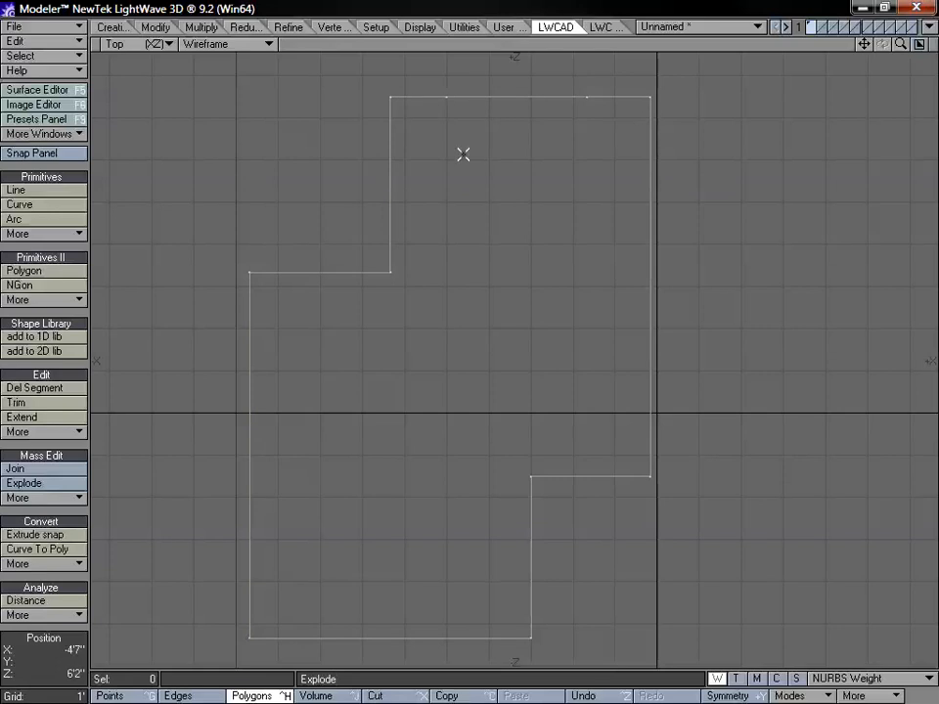
Step: Delete the outline and draw a five-point S-shaped curve in the Top view
{"action": "key", "text": "Delete"}
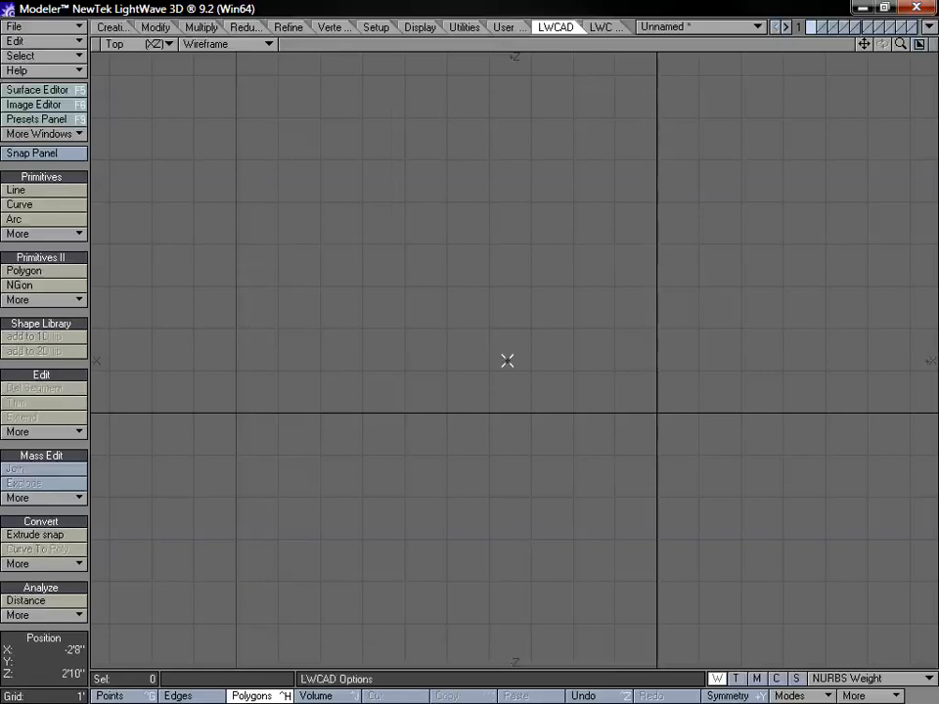
{"action": "left_click", "coordinate": [44, 204]}
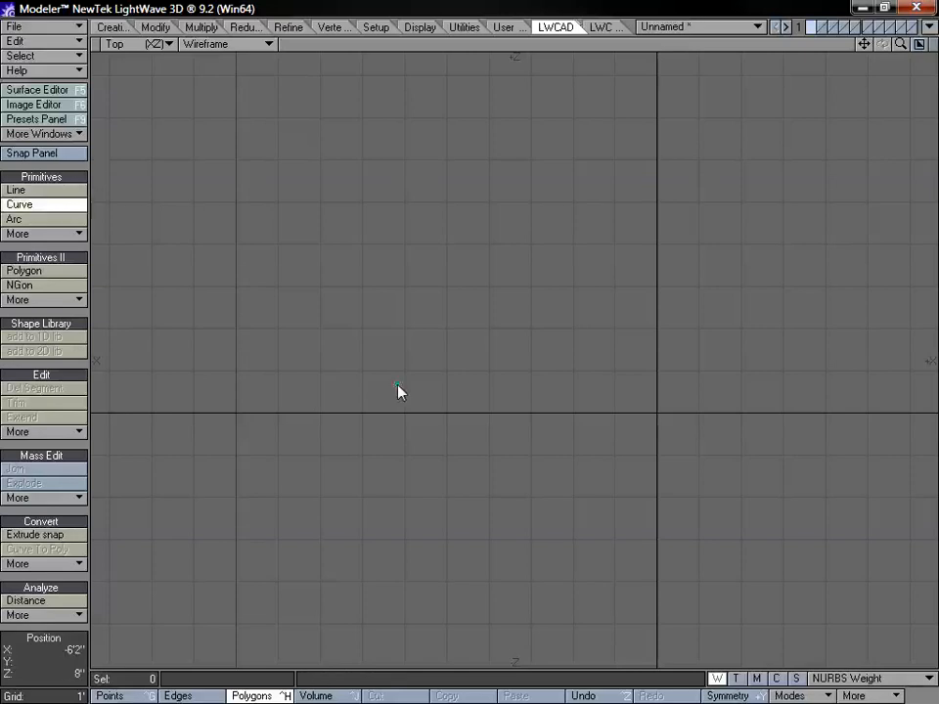
{"action": "left_click", "coordinate": [264, 380]}
{"action": "left_click", "coordinate": [368, 227]}
{"action": "left_click", "coordinate": [520, 354]}
{"action": "left_click", "coordinate": [601, 185]}
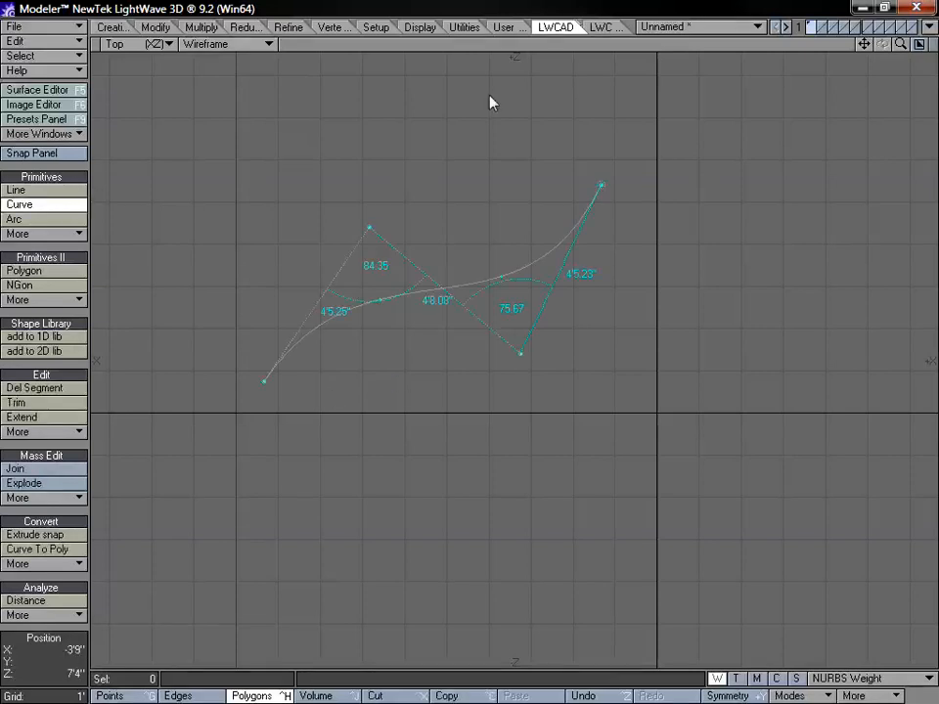
{"action": "left_click", "coordinate": [488, 94]}
{"action": "key", "text": "space"}
Step: Draw a two-segment line on the -Z side of the curve, with a first segment about 7'10" long
{"action": "left_click", "coordinate": [8, 190]}
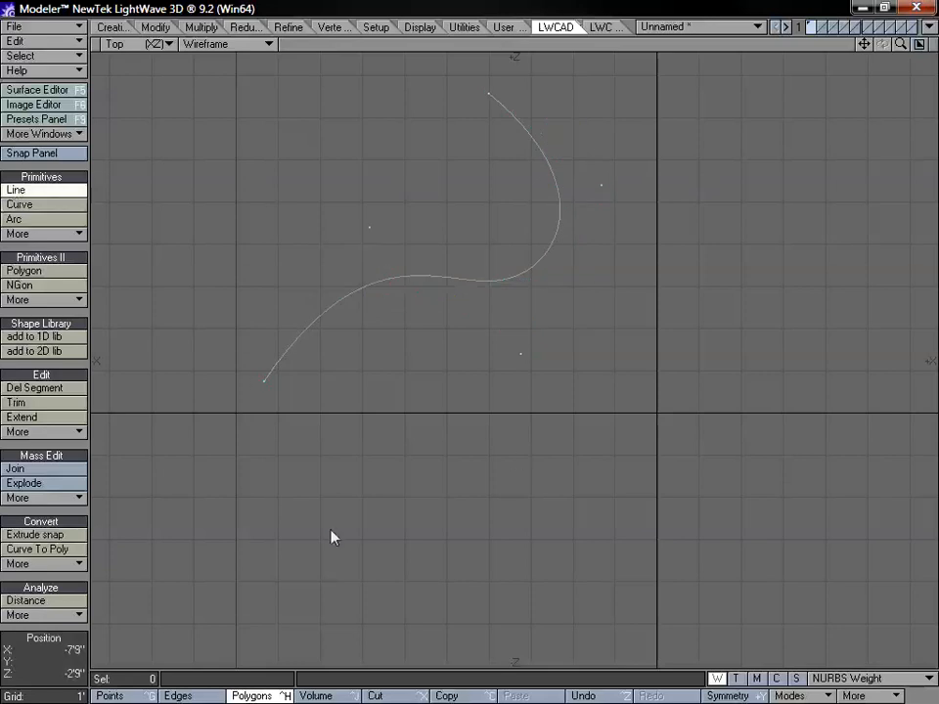
{"action": "left_click", "coordinate": [330, 530]}
{"action": "left_click", "coordinate": [600, 340]}
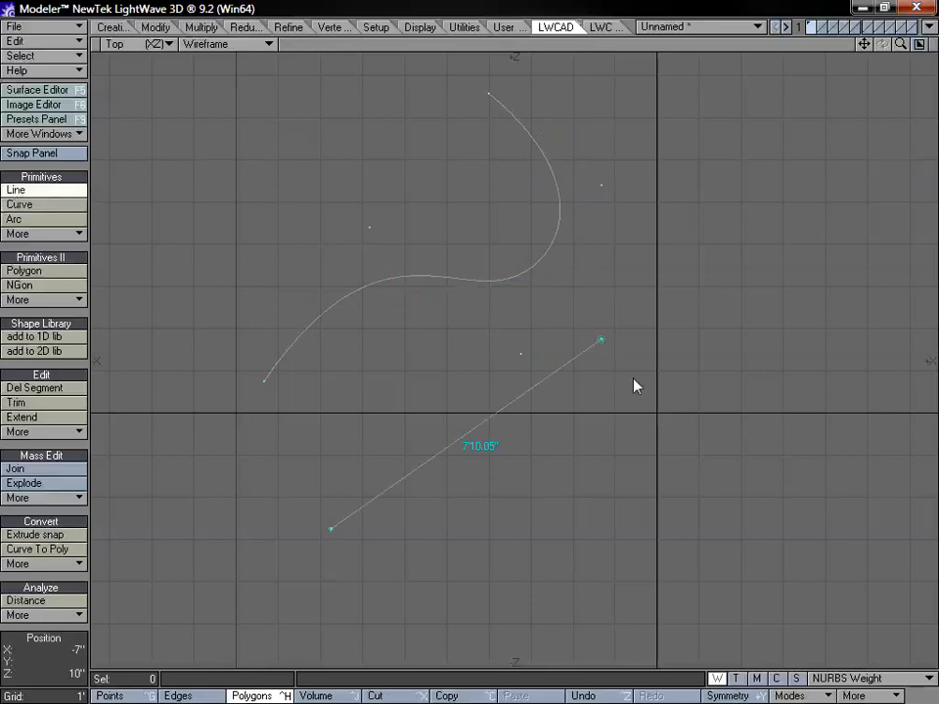
{"action": "left_click", "coordinate": [793, 371]}
{"action": "key", "text": "space"}
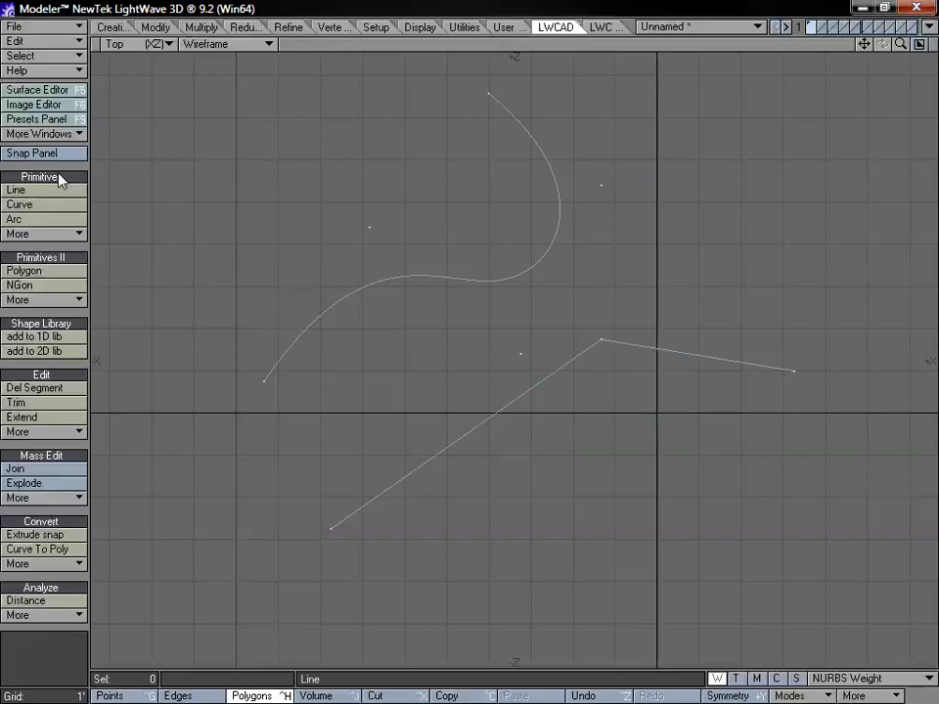
Step: Draw a second, smaller S-shaped curve with four points on the -X side of the first one
{"action": "left_click", "coordinate": [29, 205]}
{"action": "left_click", "coordinate": [151, 281]}
{"action": "left_click", "coordinate": [165, 160]}
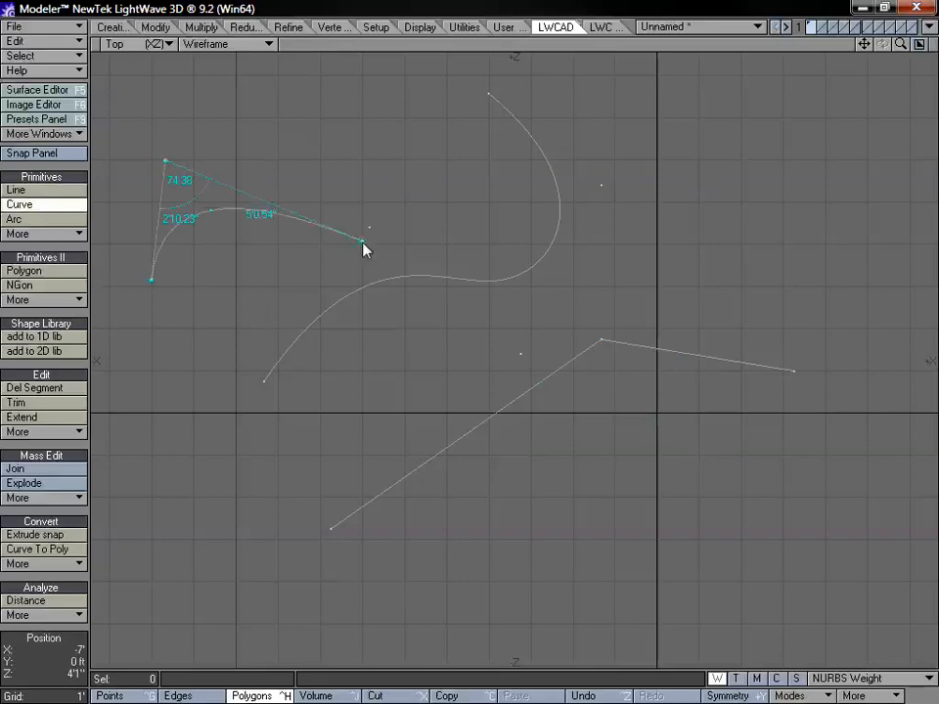
{"action": "left_click", "coordinate": [337, 192]}
{"action": "left_click", "coordinate": [327, 69]}
{"action": "key", "text": "space"}
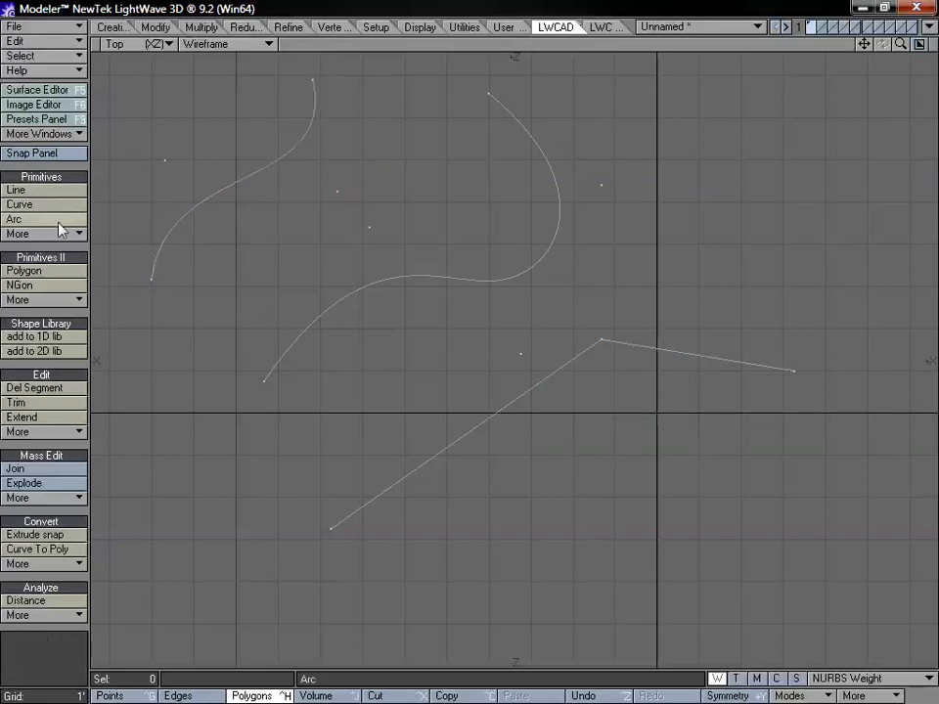
Step: Draw an open three-segment line on the -Z side of the two-segment line, starting with segments about 2'11" and 5' long
{"action": "left_click", "coordinate": [29, 190]}
{"action": "left_click", "coordinate": [166, 505]}
{"action": "left_click", "coordinate": [207, 622]}
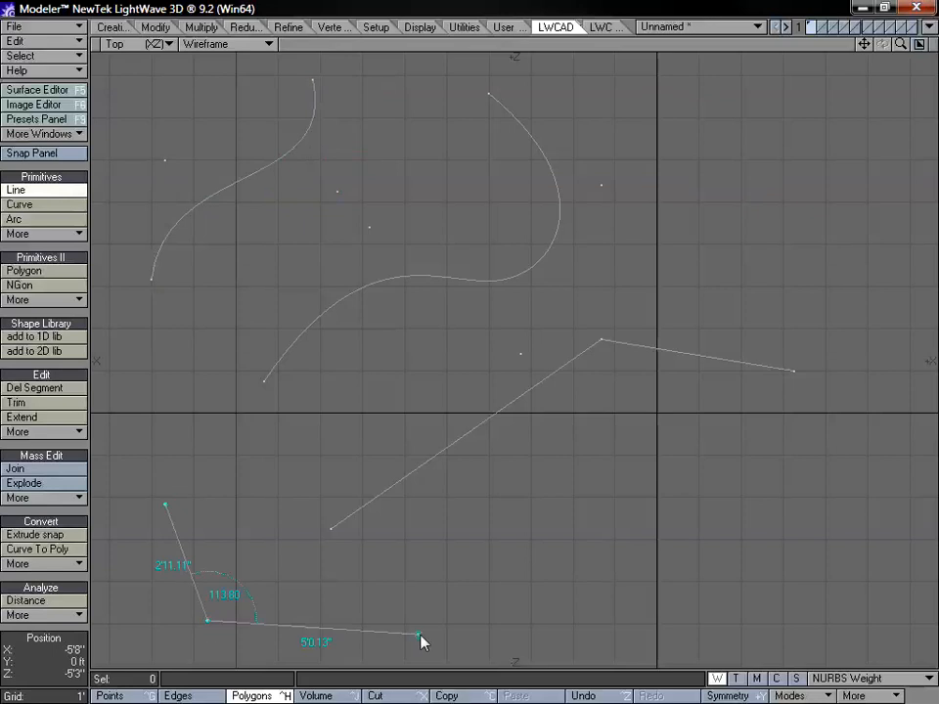
{"action": "left_click", "coordinate": [417, 632]}
{"action": "left_click", "coordinate": [506, 517]}
{"action": "key", "text": "space"}
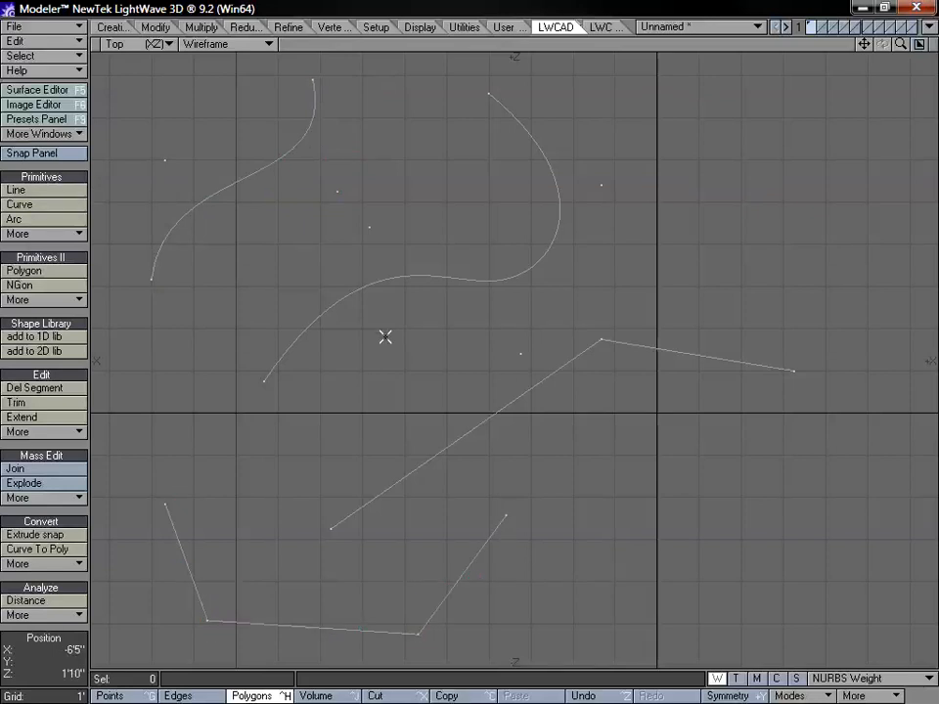
Step: Apply Mass Offset to all four curves and lines at once with a 2" offset
{"action": "left_click", "coordinate": [57, 500]}
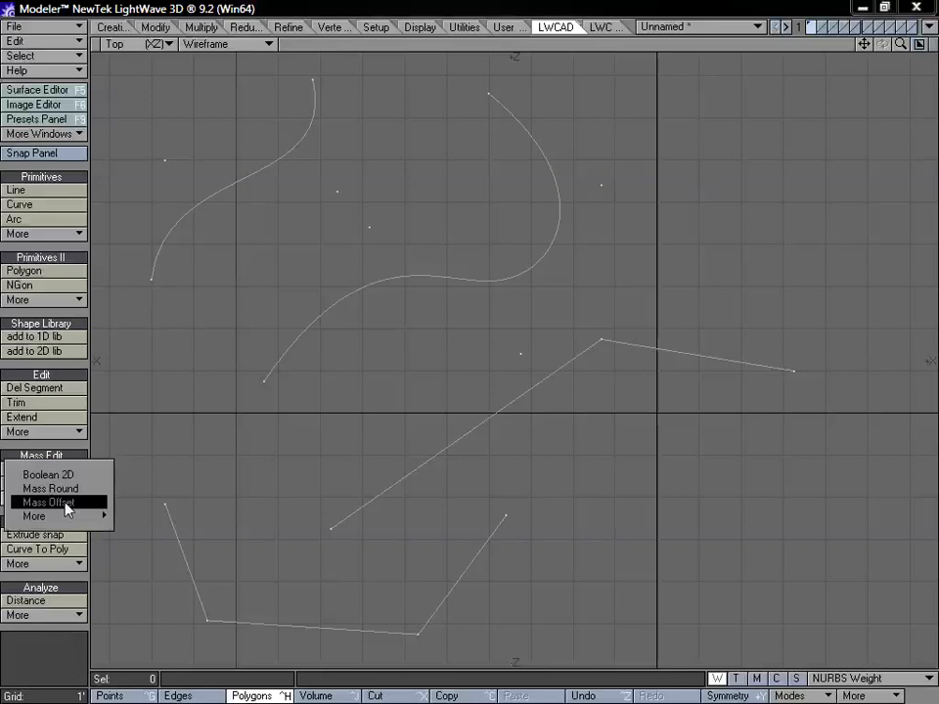
{"action": "left_click", "coordinate": [69, 504]}
{"action": "left_click_drag", "start_coordinate": [335, 407], "coordinate": [361, 388]}
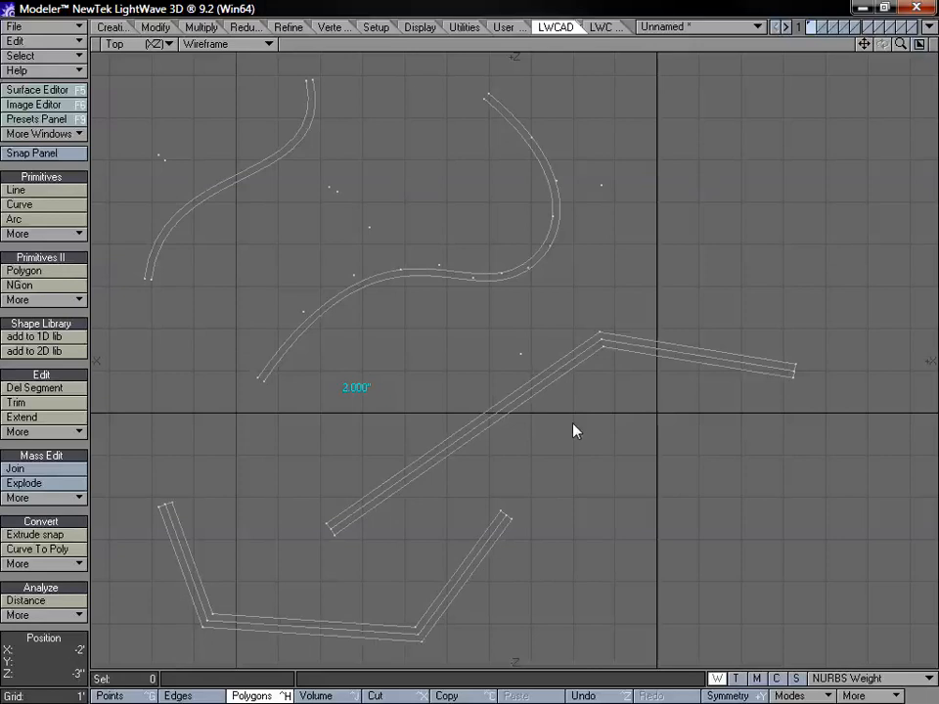
Step: Compare the single side and double side types in the numeric settings, and undo the mass offset
{"action": "key", "text": "n"}
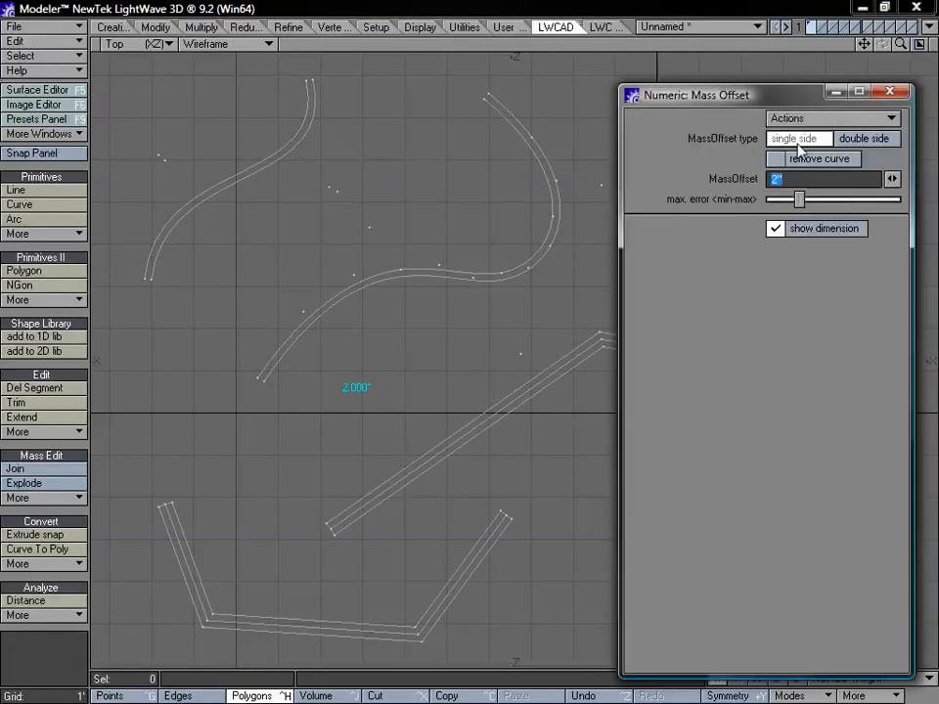
{"action": "left_click", "coordinate": [798, 143]}
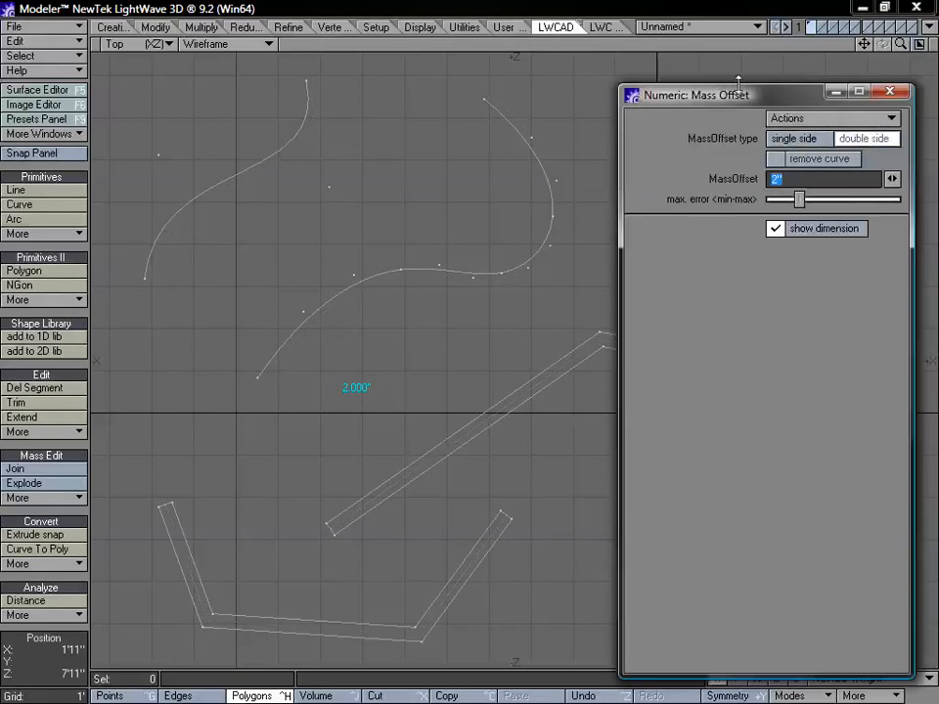
{"action": "left_click_drag", "start_coordinate": [734, 92], "coordinate": [697, 158]}
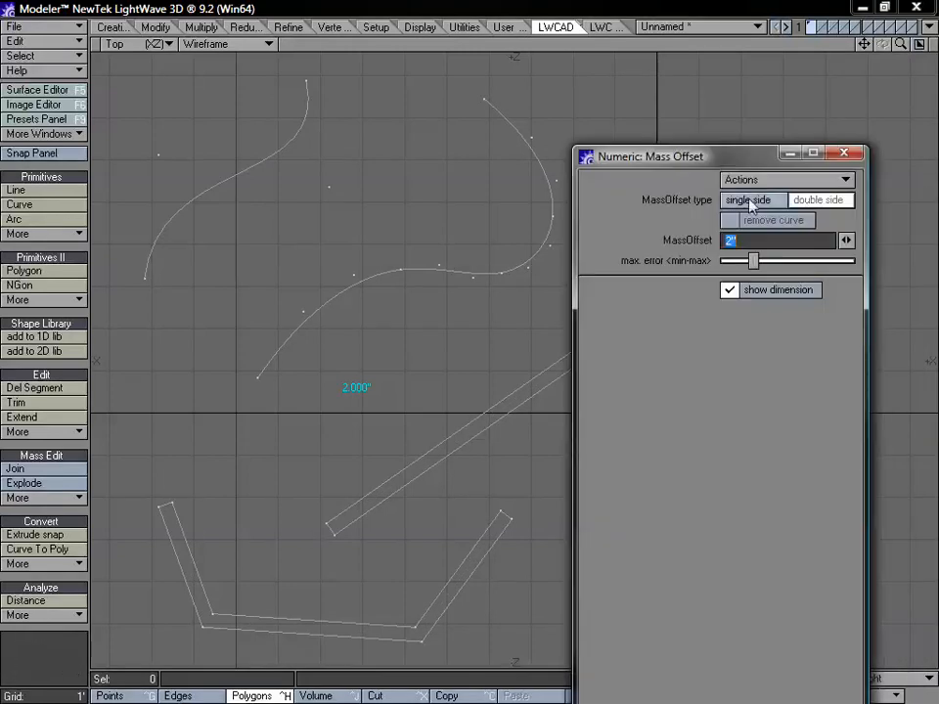
{"action": "left_click", "coordinate": [818, 200]}
{"action": "left_click", "coordinate": [849, 156]}
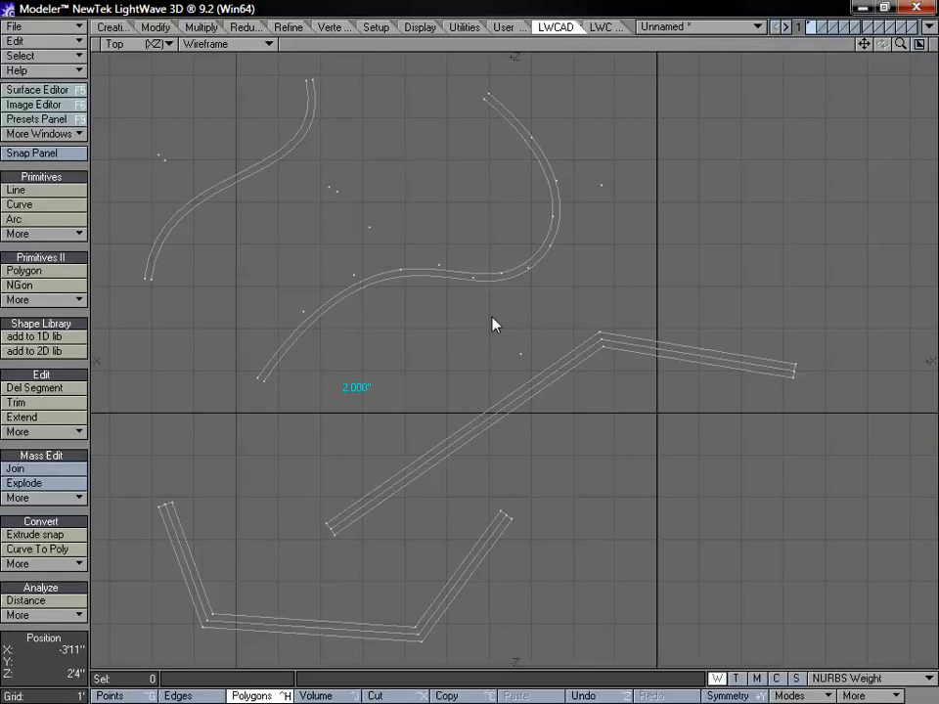
{"action": "key", "text": "space"}
{"action": "key", "text": "ctrl+z"}
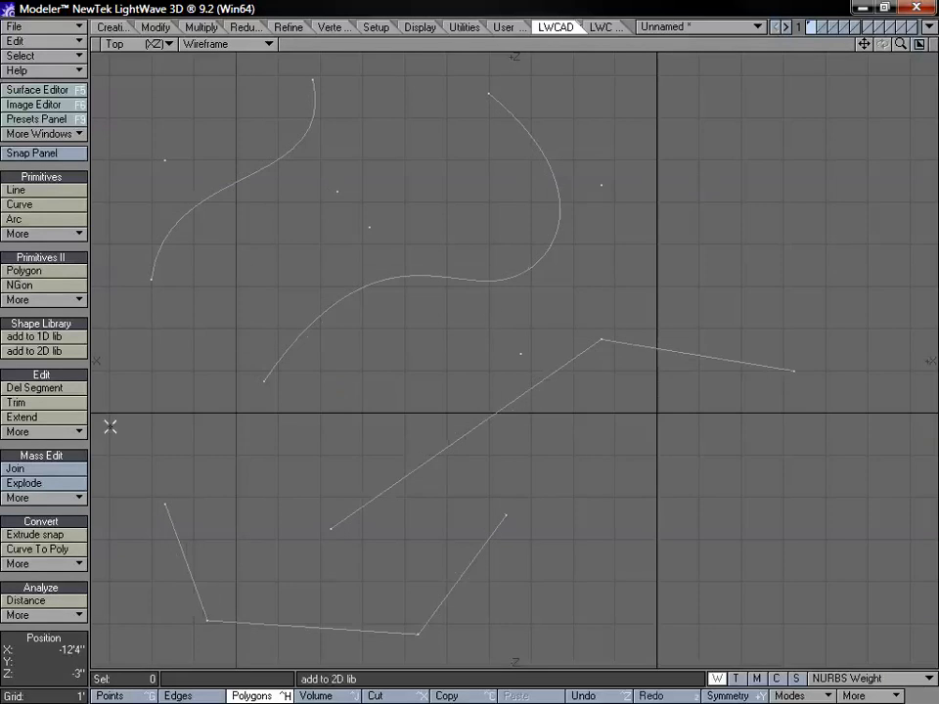
Step: Offset each of the two curves and two lines individually to one side by about 8.564"
{"action": "left_click", "coordinate": [28, 431]}
{"action": "left_click", "coordinate": [68, 436]}
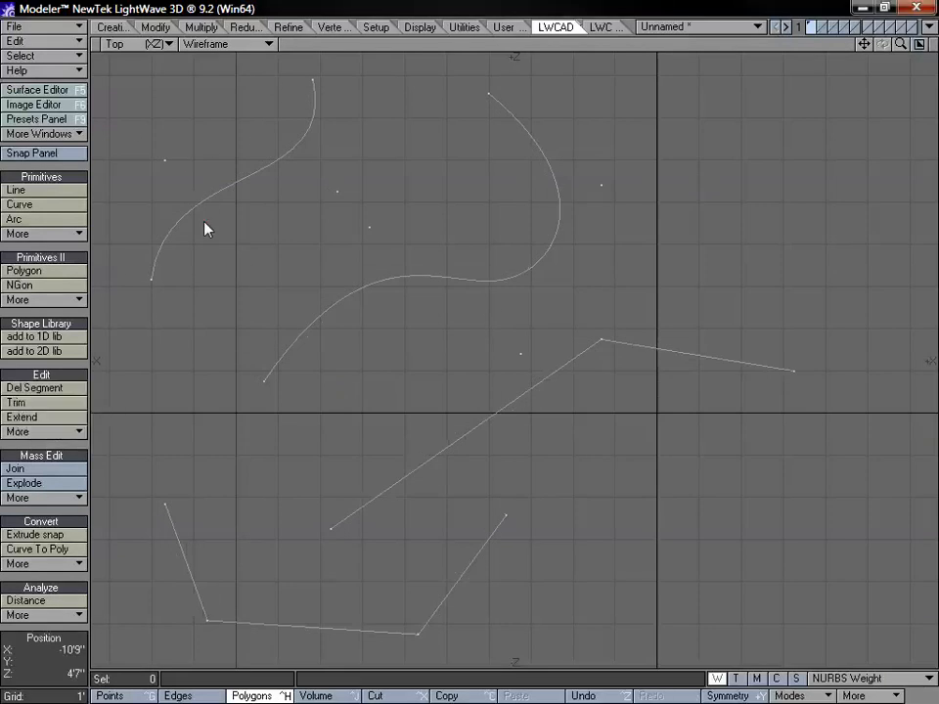
{"action": "left_click", "coordinate": [200, 203]}
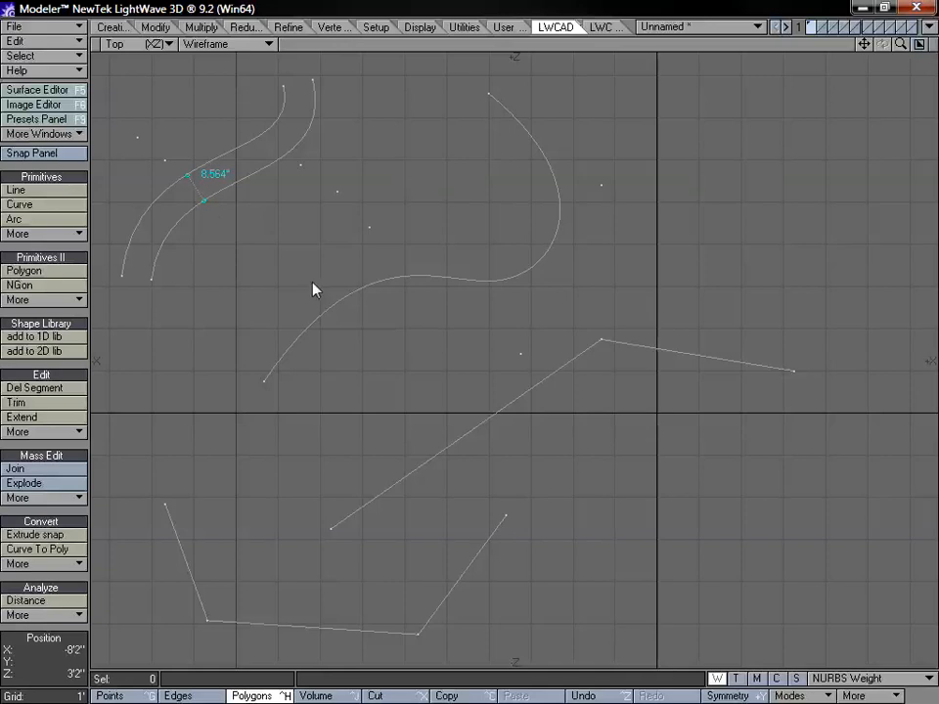
{"action": "left_click", "coordinate": [346, 304]}
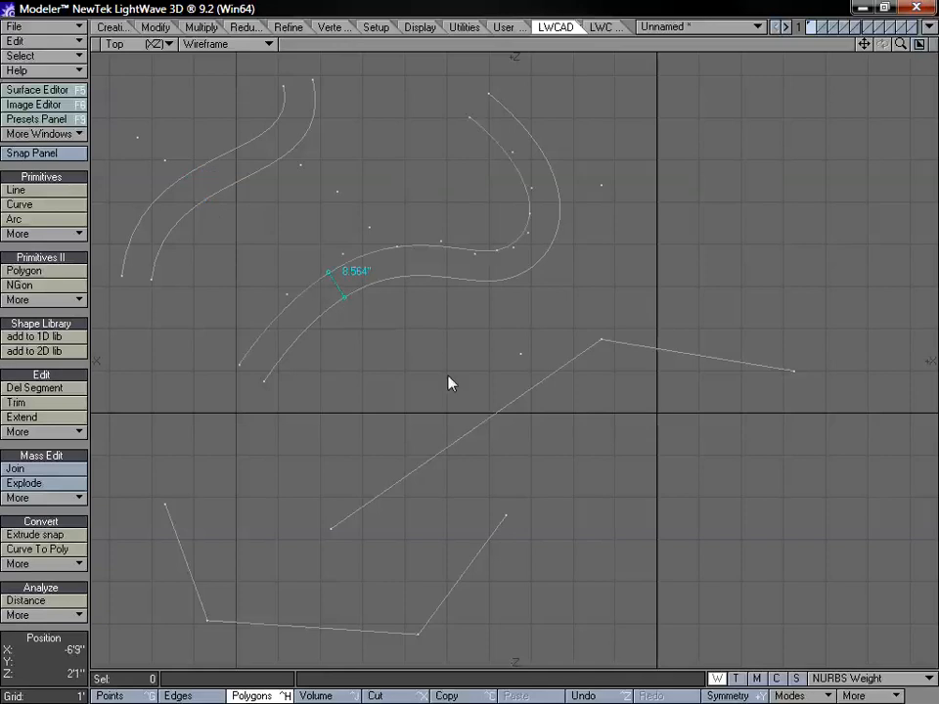
{"action": "left_click", "coordinate": [479, 442]}
{"action": "left_click", "coordinate": [323, 604]}
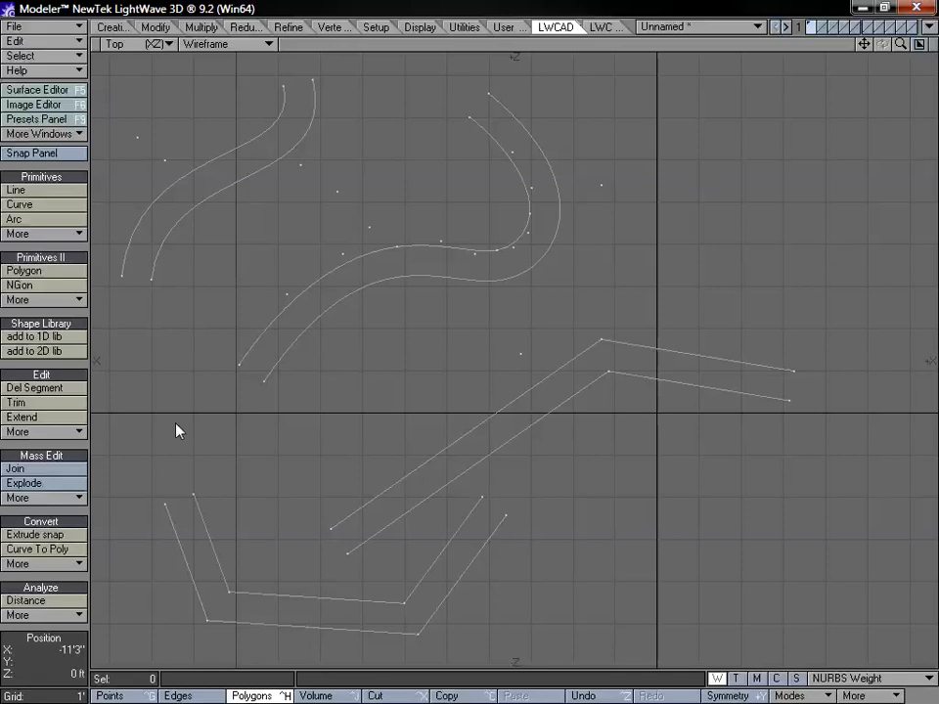
Step: Run Connect Curves to bridge the open ends between each curve and its offset copy
{"action": "left_click", "coordinate": [44, 498]}
{"action": "mouse_move", "coordinate": [68, 515]}
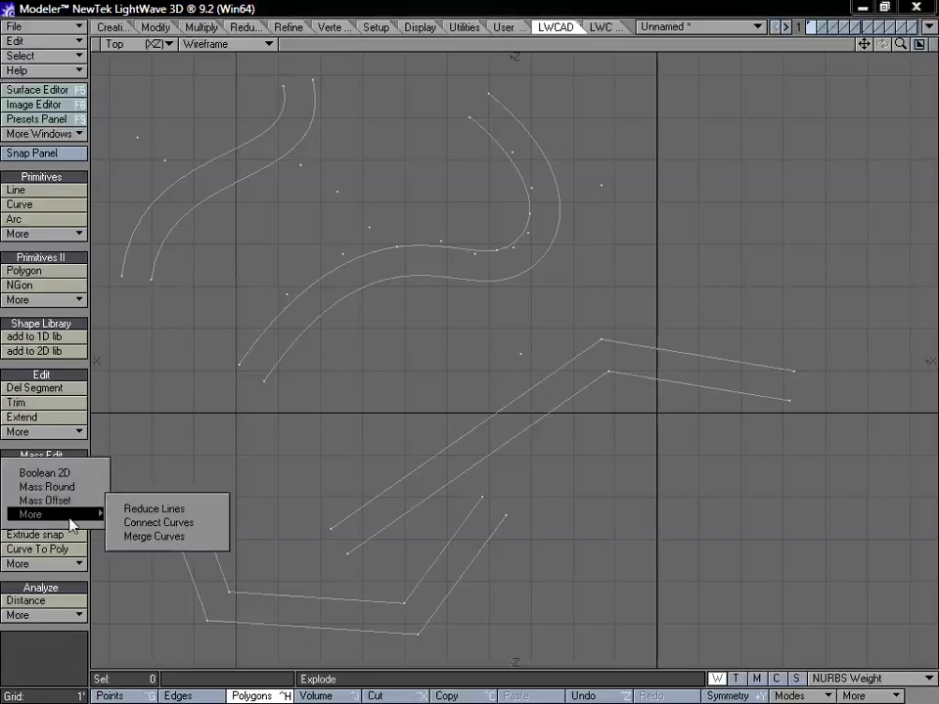
{"action": "left_click", "coordinate": [185, 528]}
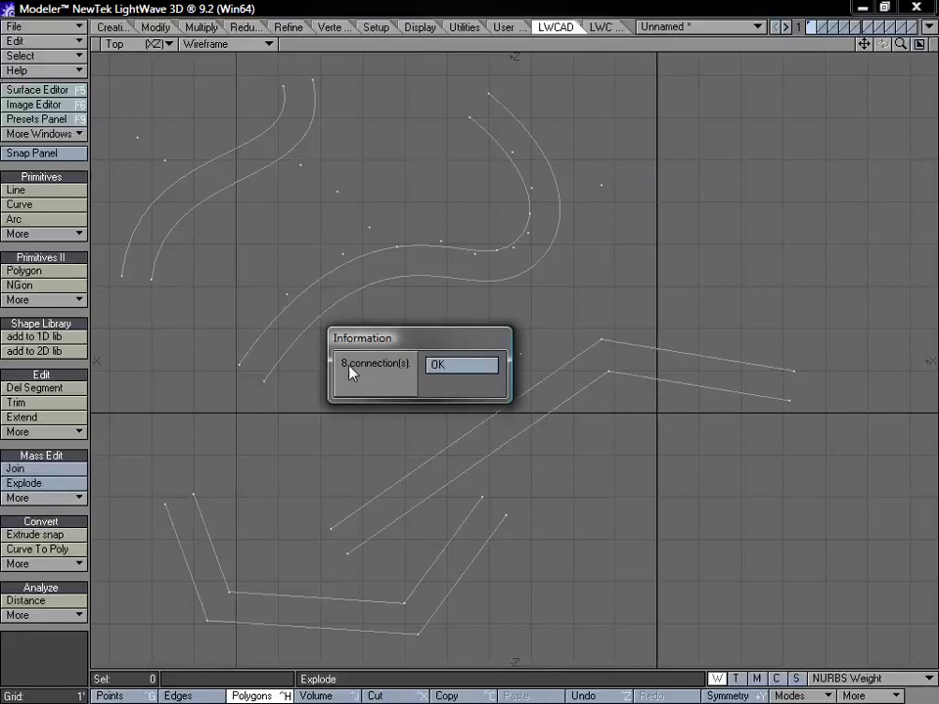
{"action": "left_click", "coordinate": [457, 370]}
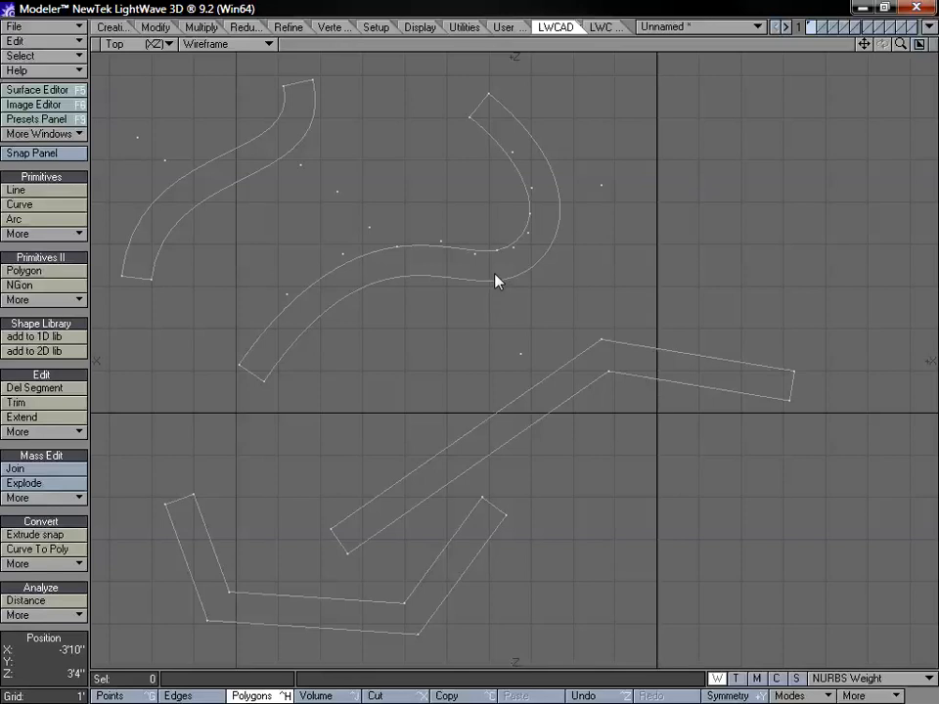
Step: Switch to point selection mode
{"action": "key", "text": "ctrl+g"}
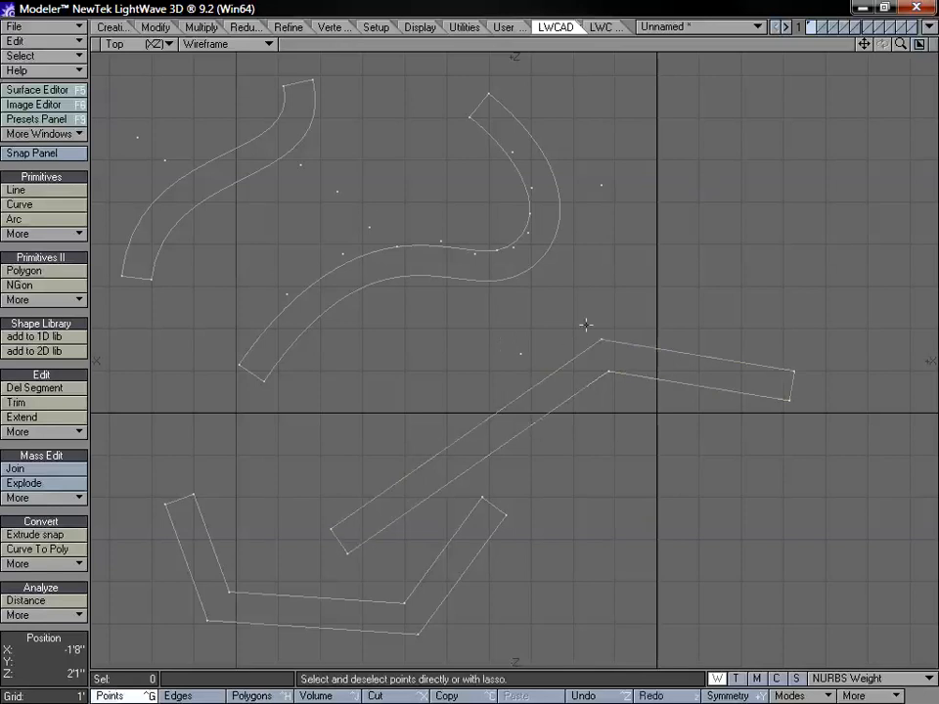
{"action": "left_click", "coordinate": [69, 498]}
{"action": "mouse_move", "coordinate": [78, 511]}
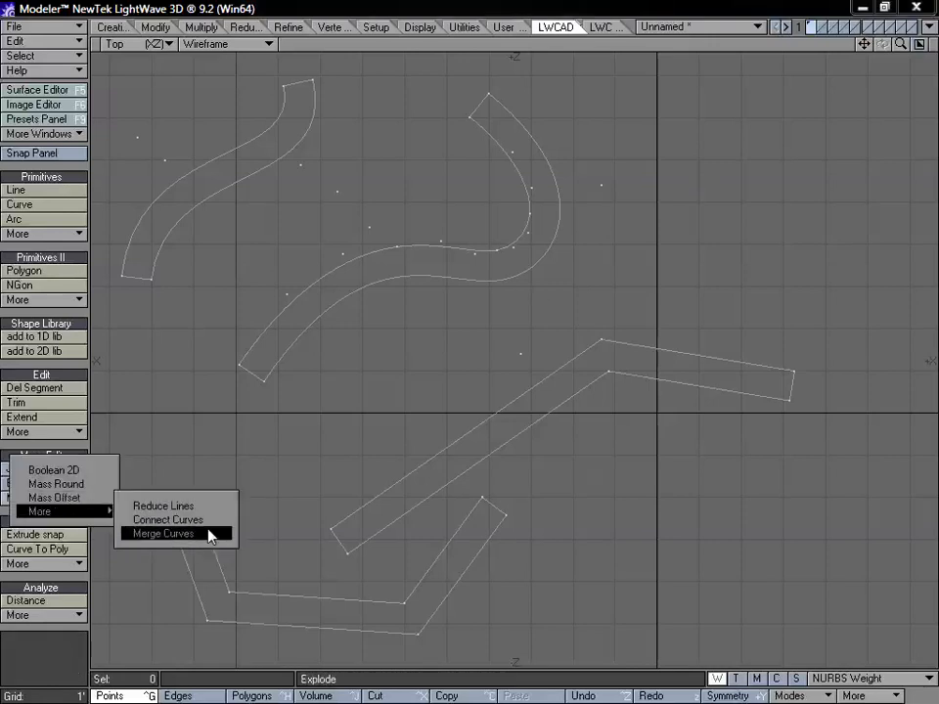
{"action": "left_click", "coordinate": [429, 5]}
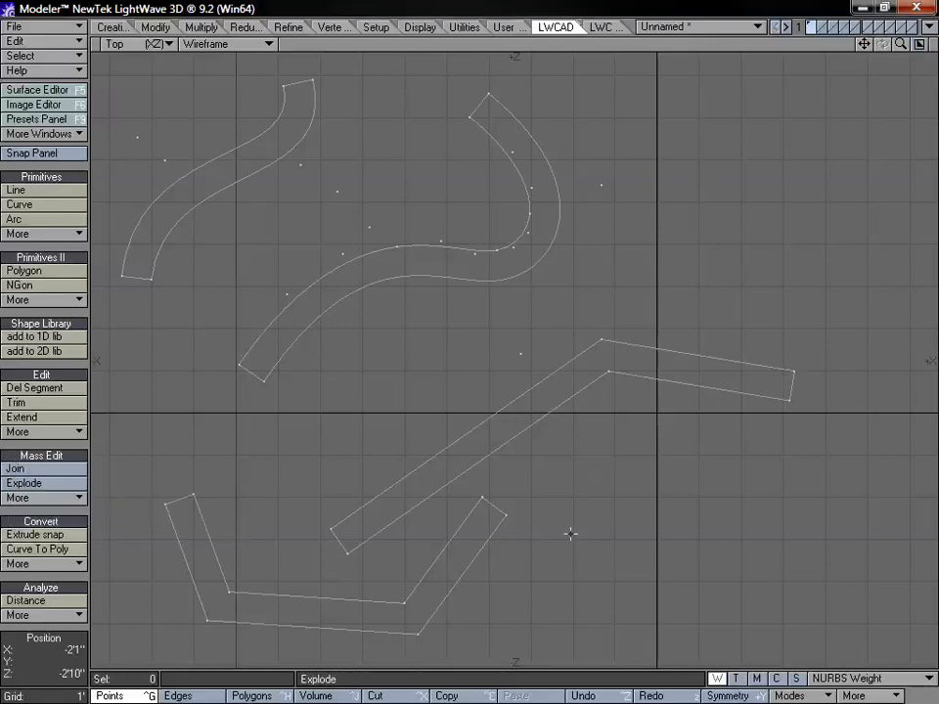
Step: Start the Line tool and set snapping to existing points only with the PNT option
{"action": "left_click_drag", "start_coordinate": [864, 44], "coordinate": [864, 2]}
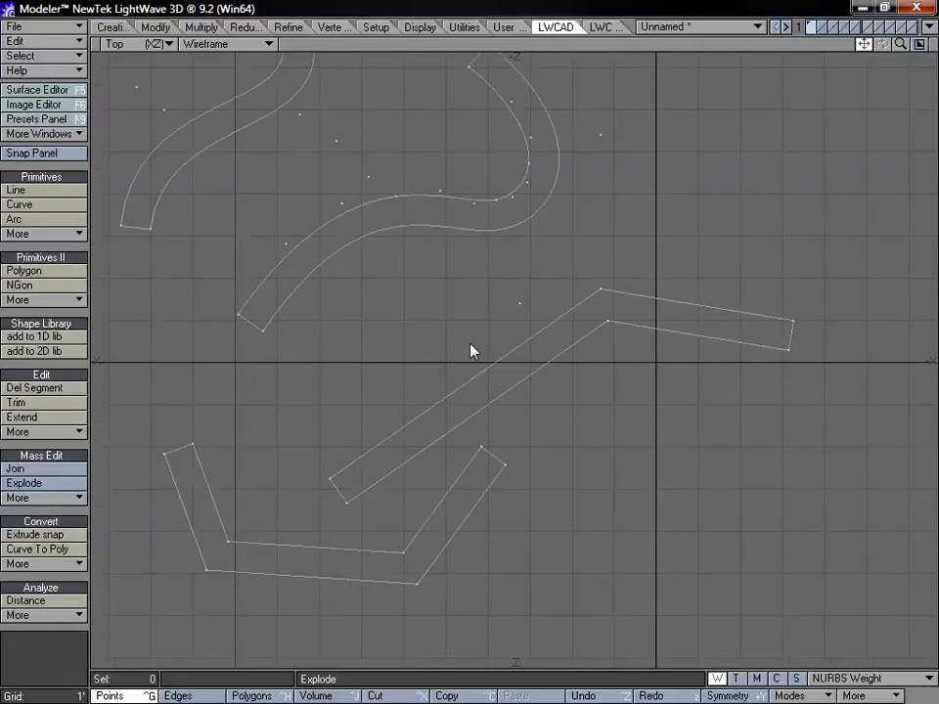
{"action": "left_click_drag", "start_coordinate": [901, 44], "coordinate": [865, 31]}
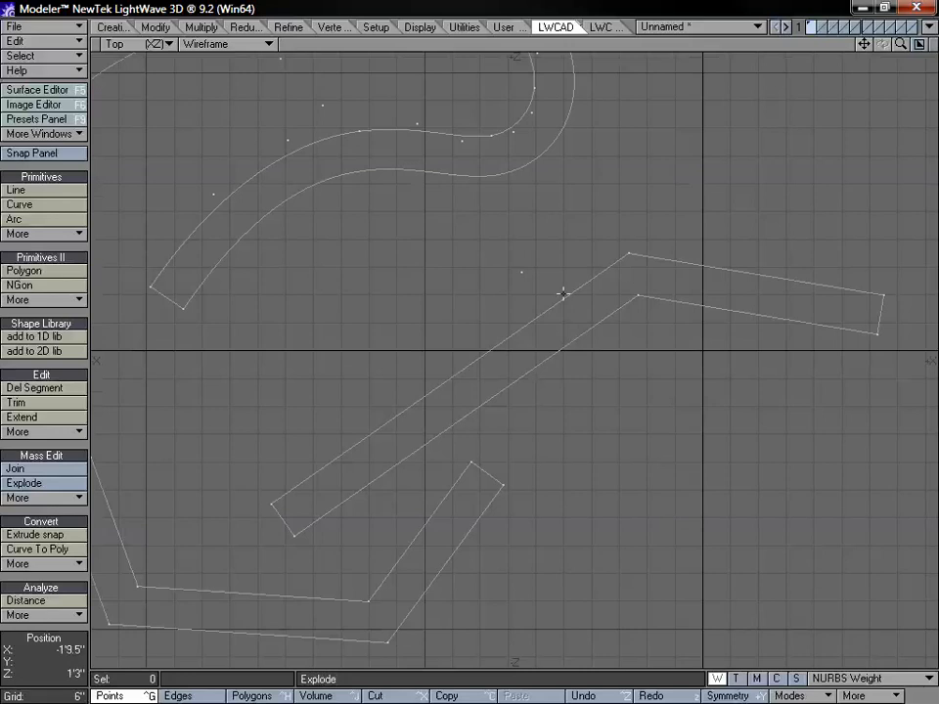
{"action": "left_click", "coordinate": [34, 190]}
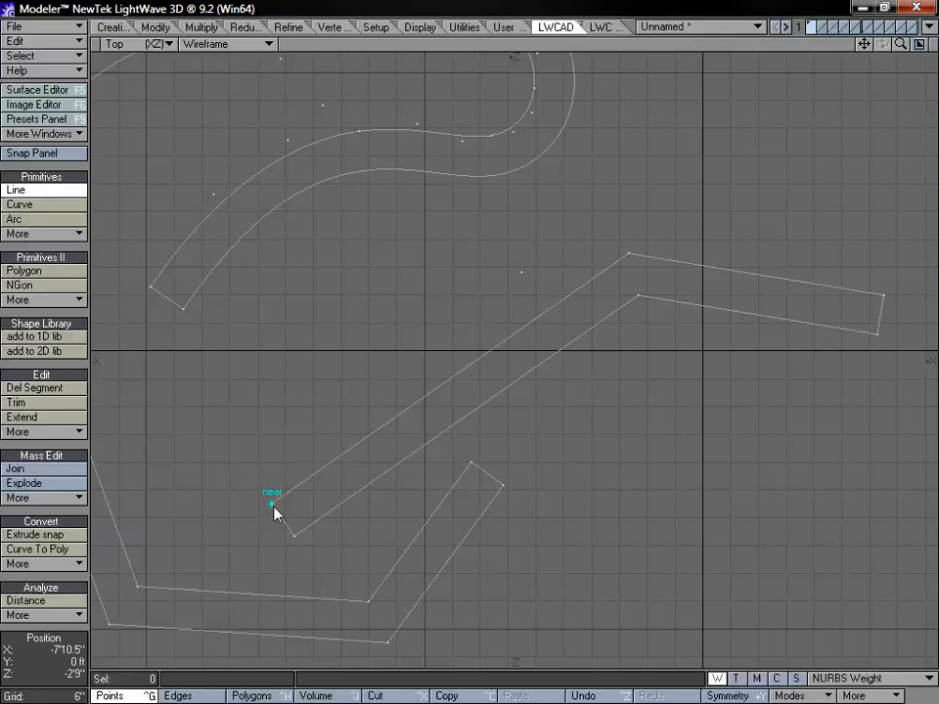
{"action": "left_click", "coordinate": [31, 153]}
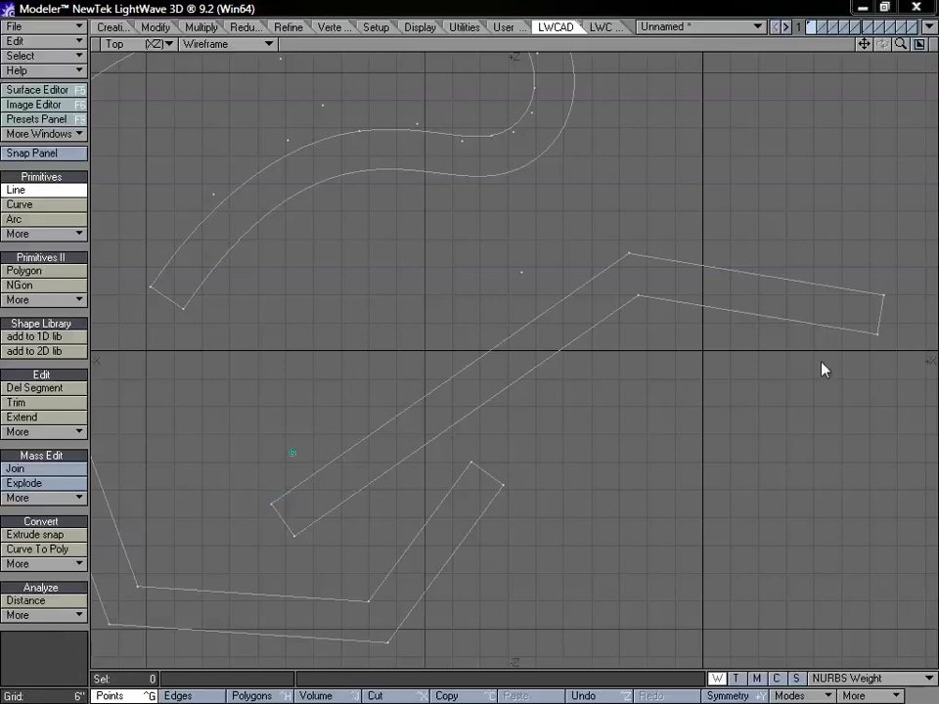
{"action": "left_click", "coordinate": [862, 358]}
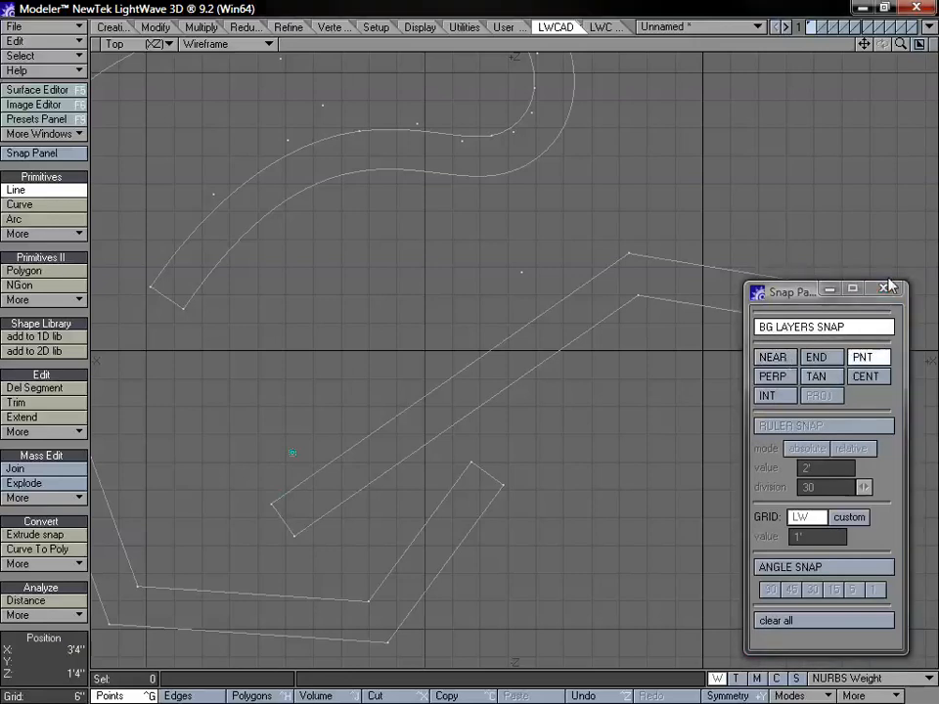
{"action": "left_click", "coordinate": [886, 289]}
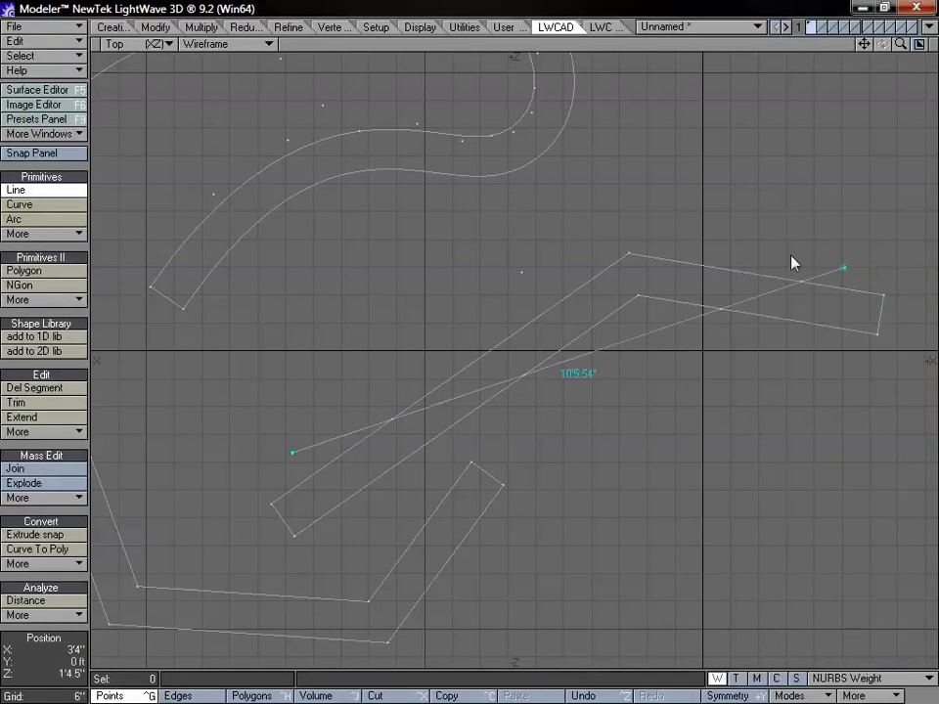
Step: Draw a line over the long upper edge of the bent outline, snapping both ends to its corner points
{"action": "left_click", "coordinate": [447, 205]}
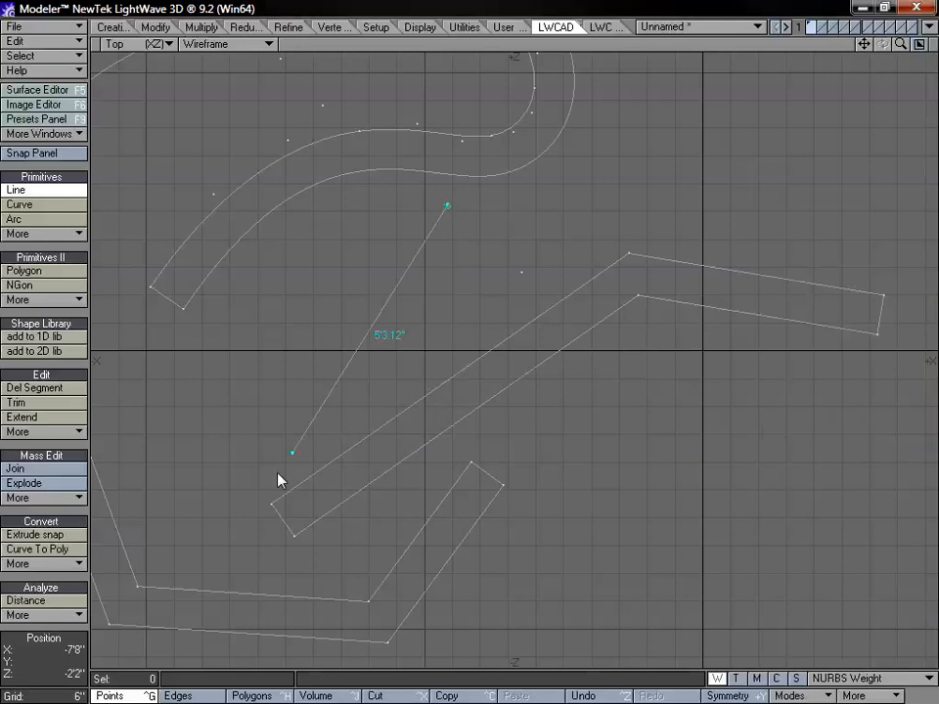
{"action": "left_click_drag", "start_coordinate": [296, 455], "coordinate": [277, 507]}
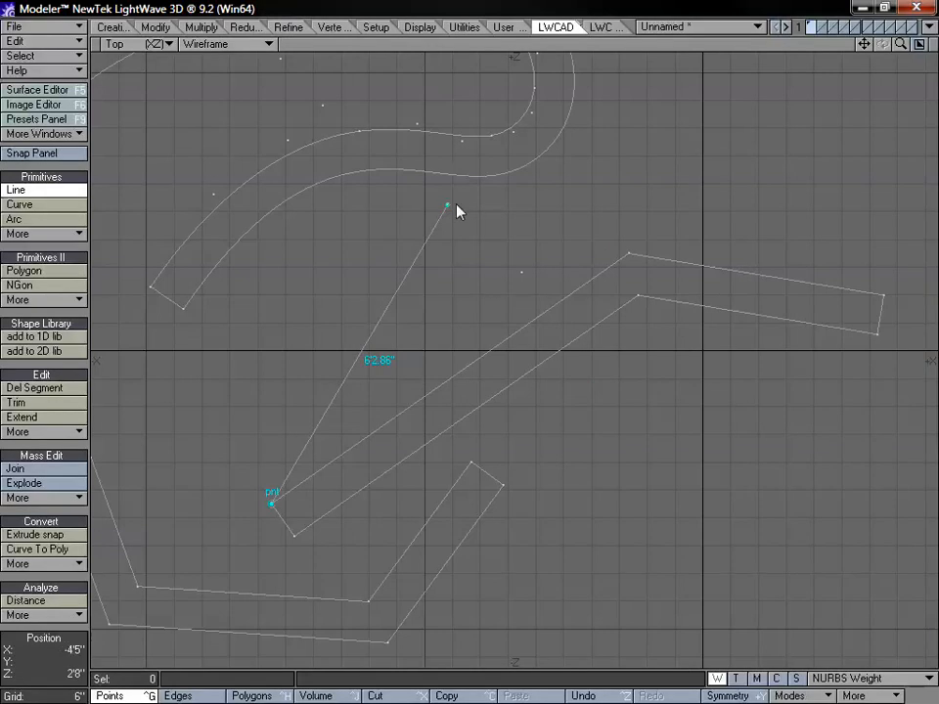
{"action": "left_click_drag", "start_coordinate": [457, 209], "coordinate": [641, 264]}
{"action": "key", "text": "space"}
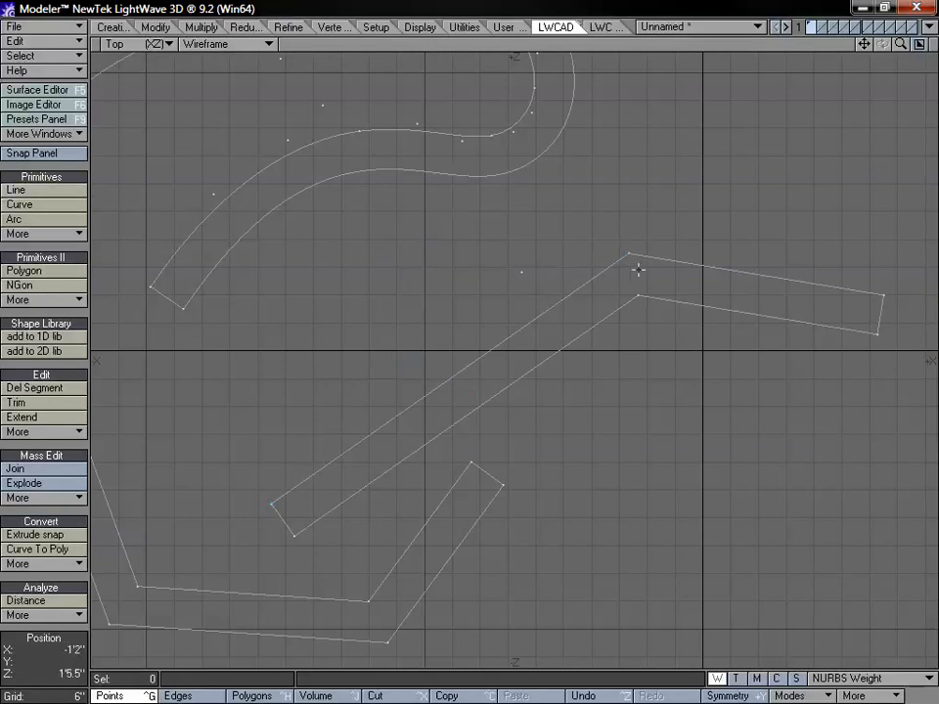
Step: Draw duplicate two-point curves over both end caps of the bent outline, snapped to their points
{"action": "left_click", "coordinate": [39, 208]}
{"action": "left_click", "coordinate": [272, 506]}
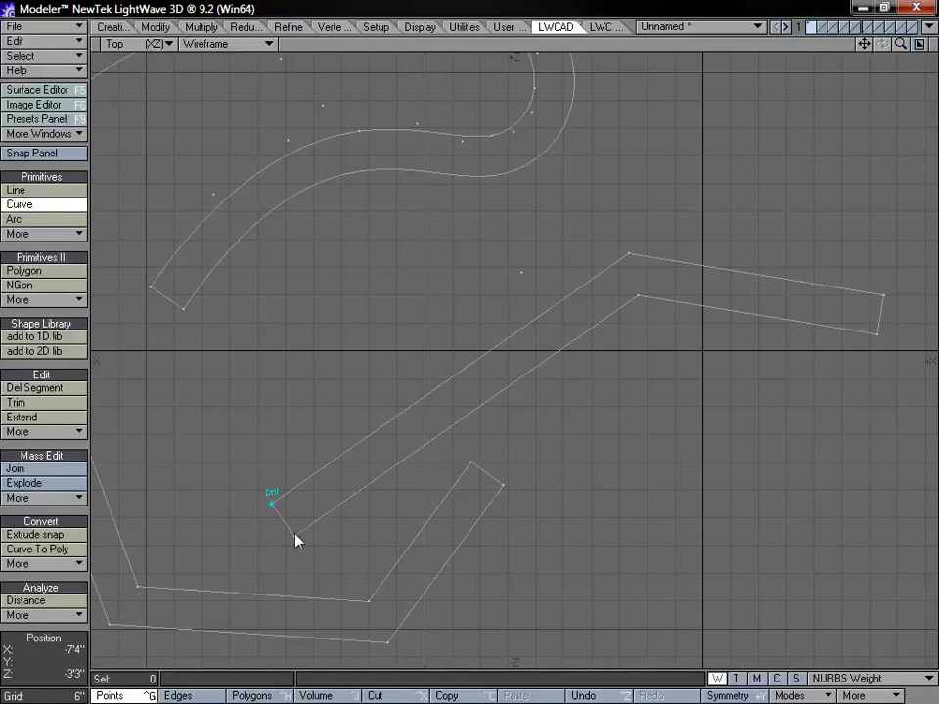
{"action": "left_click", "coordinate": [295, 536]}
{"action": "key", "text": "space"}
{"action": "left_click", "coordinate": [58, 205]}
{"action": "left_click", "coordinate": [874, 334]}
{"action": "key", "text": "space"}
Step: Select the lower edge, long upper edge and end cap of the bent outline to inspect the overlapping curves, and deselect them
{"action": "key", "text": "space"}
{"action": "key", "text": "space"}
{"action": "left_click", "coordinate": [662, 298]}
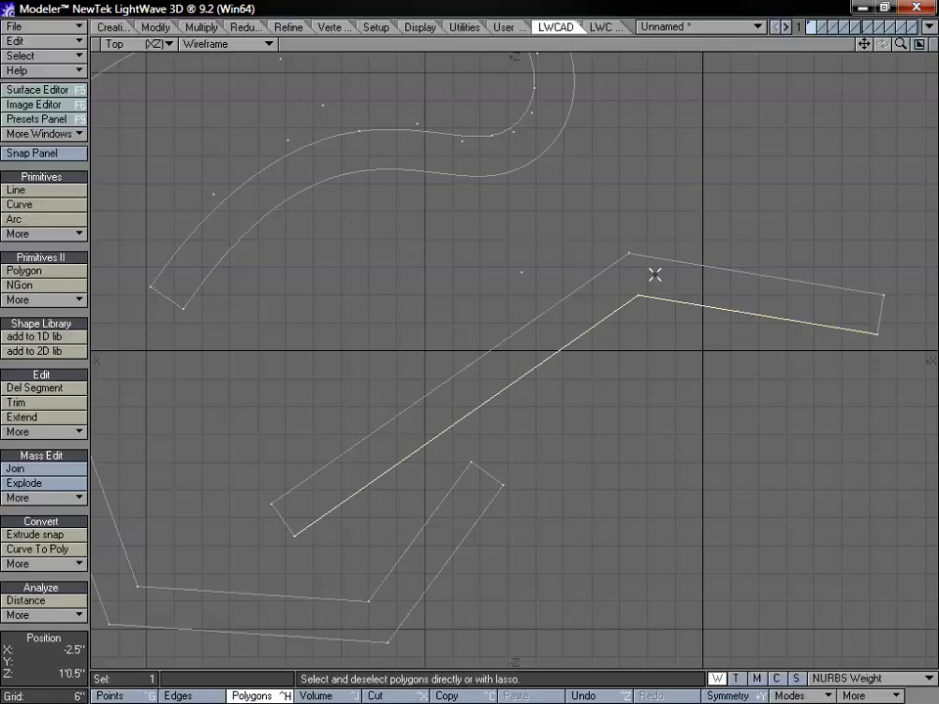
{"action": "mouse_move", "coordinate": [578, 321]}
{"action": "left_mouse_down"}
{"action": "mouse_move", "coordinate": [472, 392]}
{"action": "mouse_move", "coordinate": [365, 413]}
{"action": "mouse_move", "coordinate": [256, 545]}
{"action": "mouse_move", "coordinate": [337, 470]}
{"action": "mouse_move", "coordinate": [417, 459]}
{"action": "left_mouse_up"}
{"action": "left_click", "coordinate": [602, 194]}
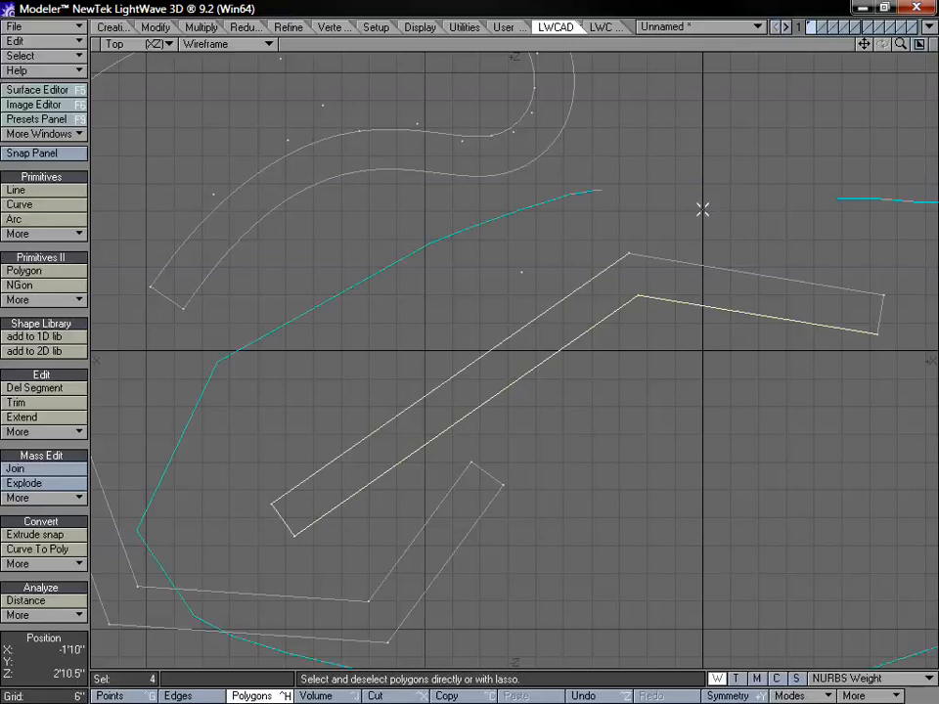
Step: Start the Line tool again with Curve Boolean set to off in its numeric settings
{"action": "left_click", "coordinate": [61, 196]}
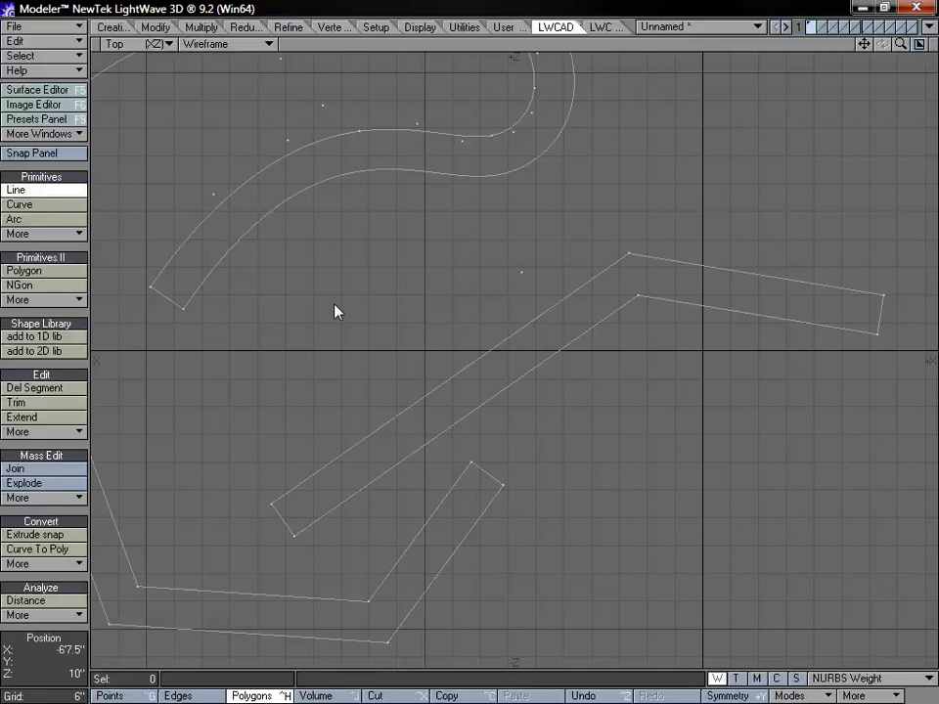
{"action": "key", "text": "n"}
{"action": "left_click", "coordinate": [731, 185]}
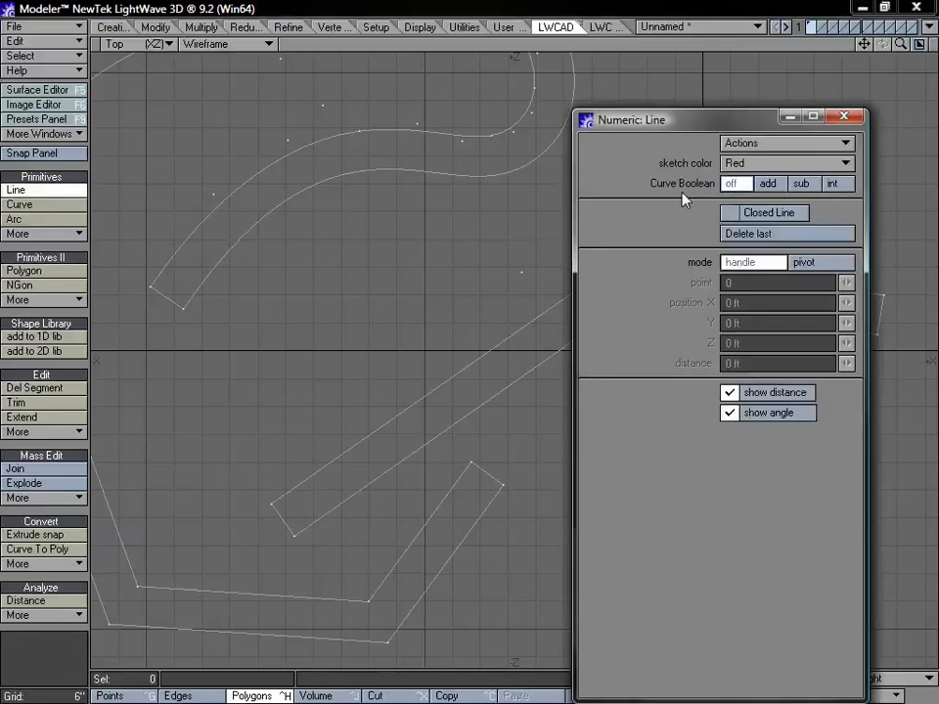
{"action": "left_click", "coordinate": [843, 116]}
Step: Draw duplicate lines over the bent outline's long upper and lower edges and over the U-shaped outline's nearby end cap
{"action": "left_click", "coordinate": [631, 251]}
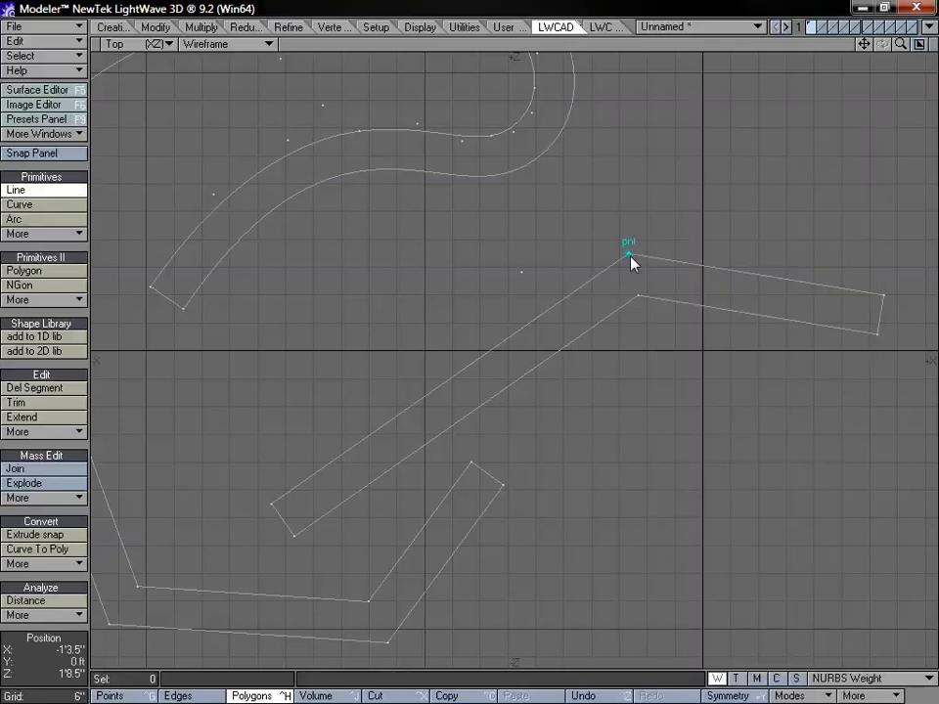
{"action": "left_click", "coordinate": [272, 507]}
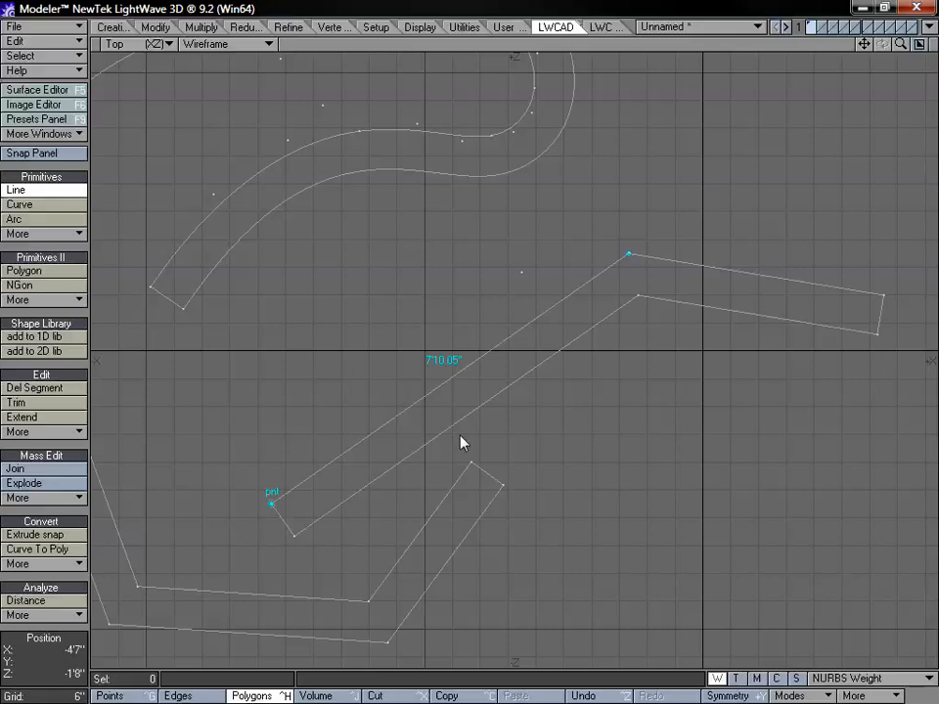
{"action": "left_click", "coordinate": [638, 297]}
{"action": "left_click", "coordinate": [294, 535]}
{"action": "left_click", "coordinate": [471, 463]}
{"action": "left_click", "coordinate": [503, 483]}
{"action": "key", "text": "space"}
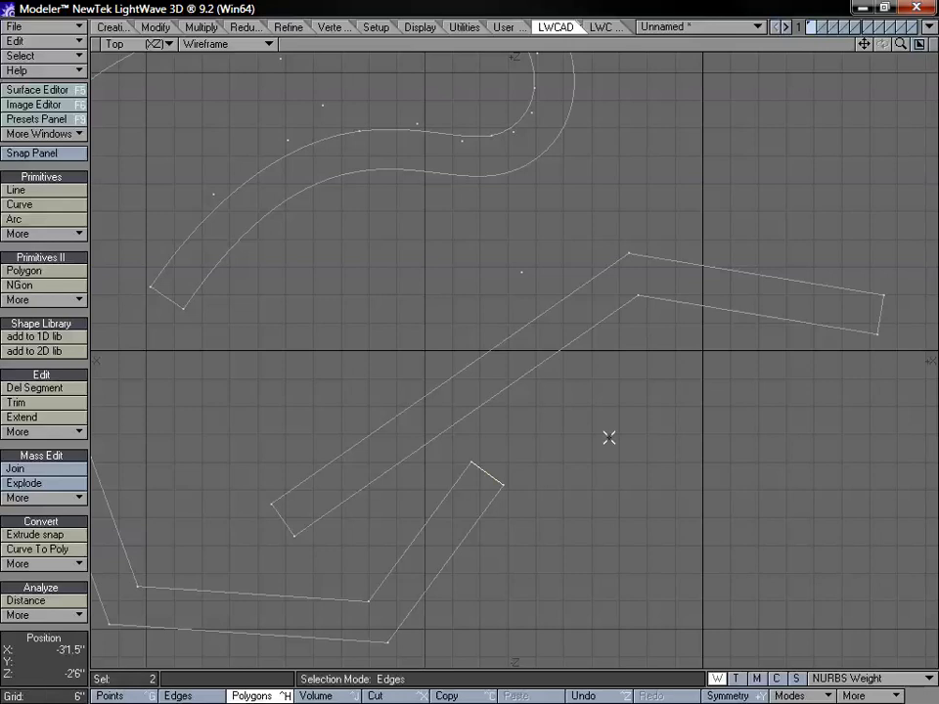
Step: Clear the selection and delete the redundant overlapping curves with the Mass Edit command
{"action": "key", "text": "/"}
{"action": "left_click", "coordinate": [56, 501]}
{"action": "mouse_move", "coordinate": [98, 513]}
{"action": "left_click", "coordinate": [150, 537]}
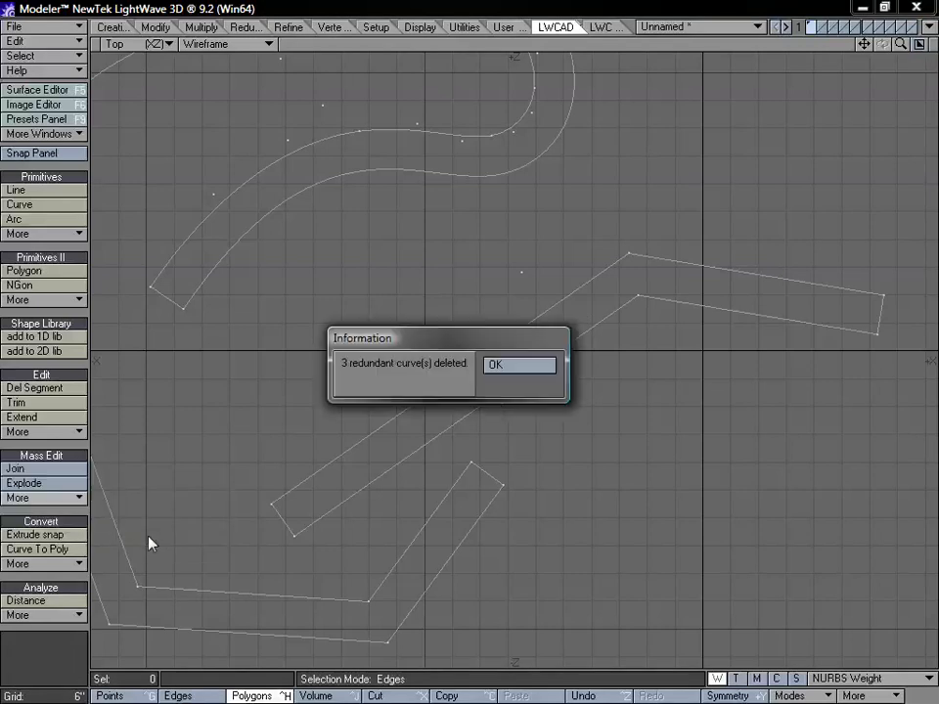
{"action": "left_click_drag", "start_coordinate": [457, 341], "coordinate": [430, 305]}
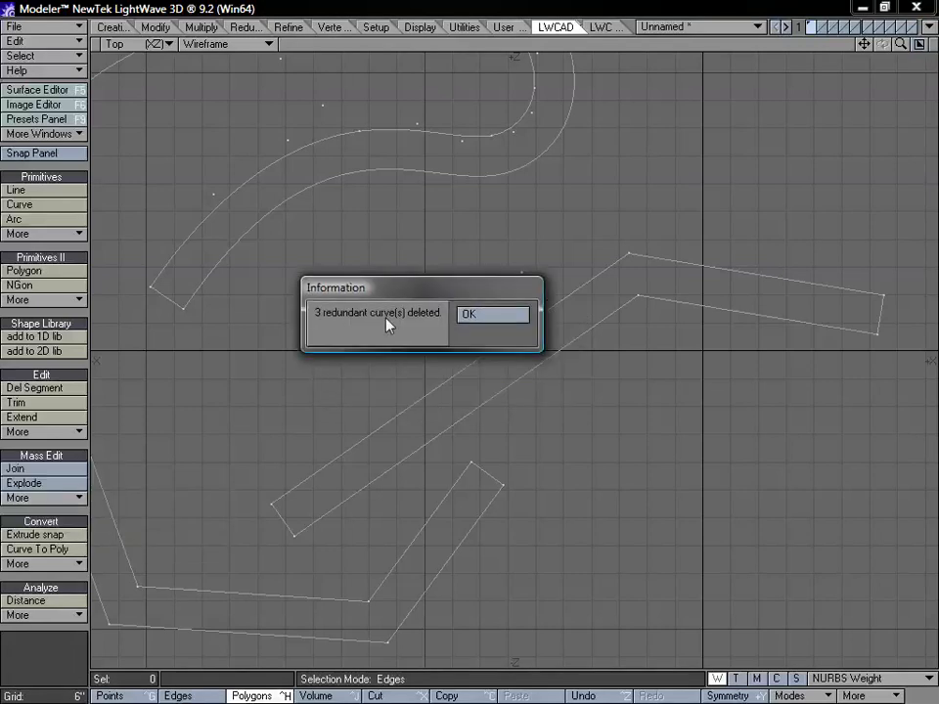
{"action": "left_click", "coordinate": [482, 317]}
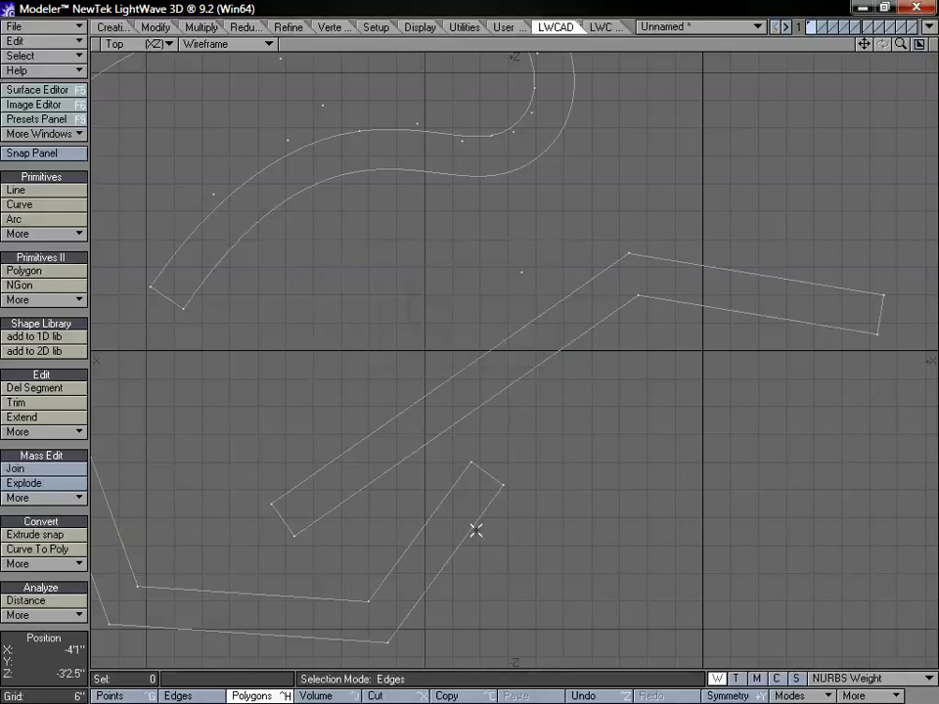
Step: Select the U-shaped outline's end cap and the bent outline's edges to check for remaining duplicates, and deselect them
{"action": "left_click", "coordinate": [489, 476]}
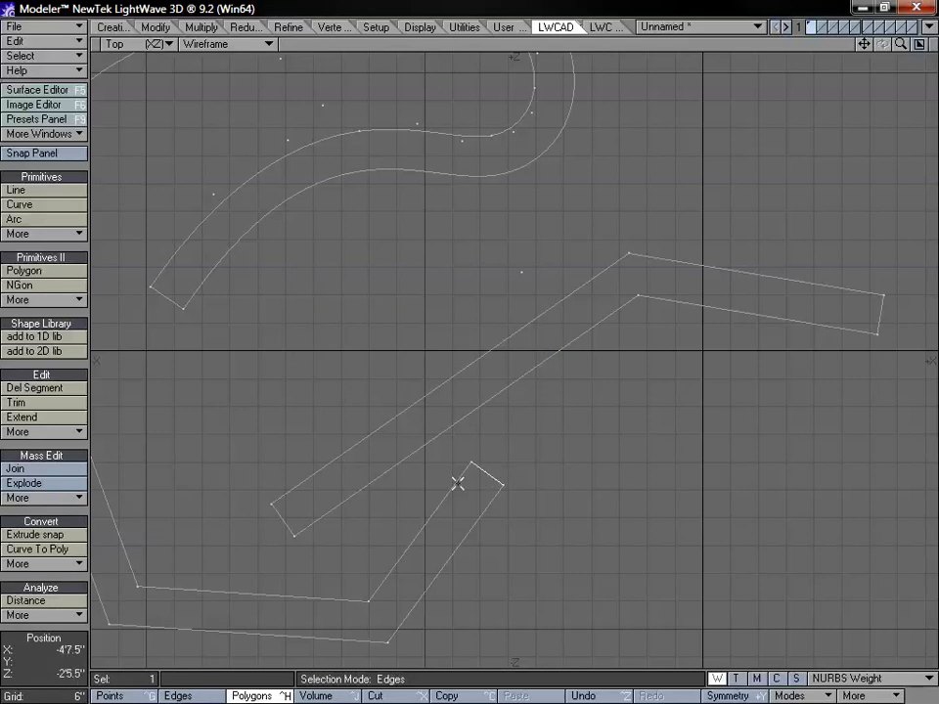
{"action": "key", "text": "/"}
{"action": "left_click_drag", "start_coordinate": [437, 415], "coordinate": [484, 455]}
{"action": "key", "text": "]"}
{"action": "key", "text": "/"}
{"action": "mouse_move", "coordinate": [640, 319]}
{"action": "left_mouse_down"}
{"action": "mouse_move", "coordinate": [693, 283]}
{"action": "mouse_move", "coordinate": [684, 360]}
{"action": "left_mouse_up"}
{"action": "key", "text": "comma"}
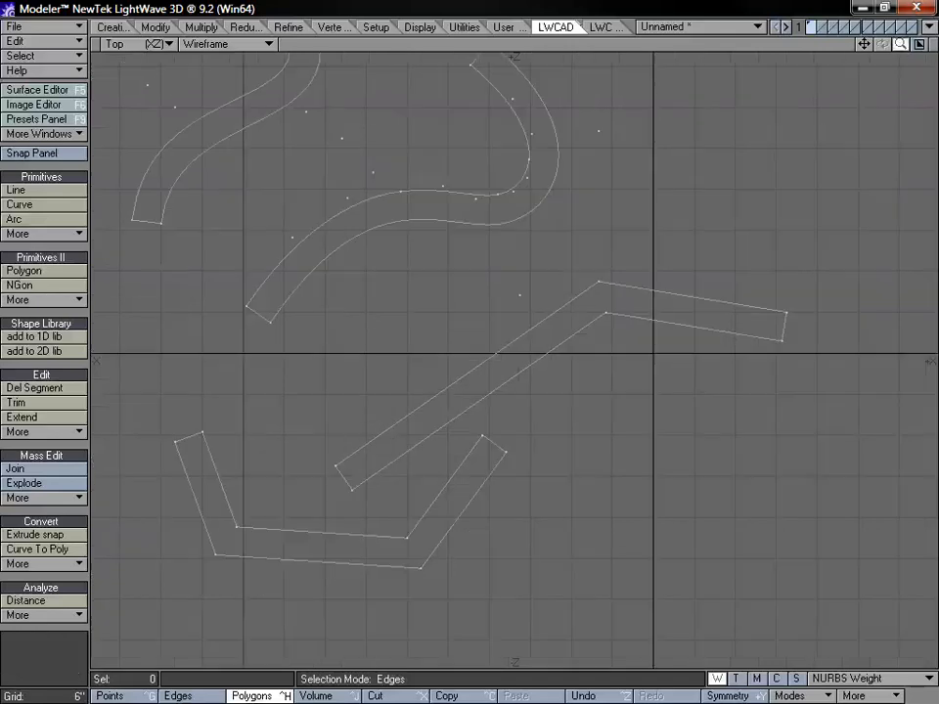
{"action": "left_click_drag", "start_coordinate": [900, 44], "coordinate": [923, 44]}
{"action": "left_click_drag", "start_coordinate": [865, 45], "coordinate": [874, 91]}
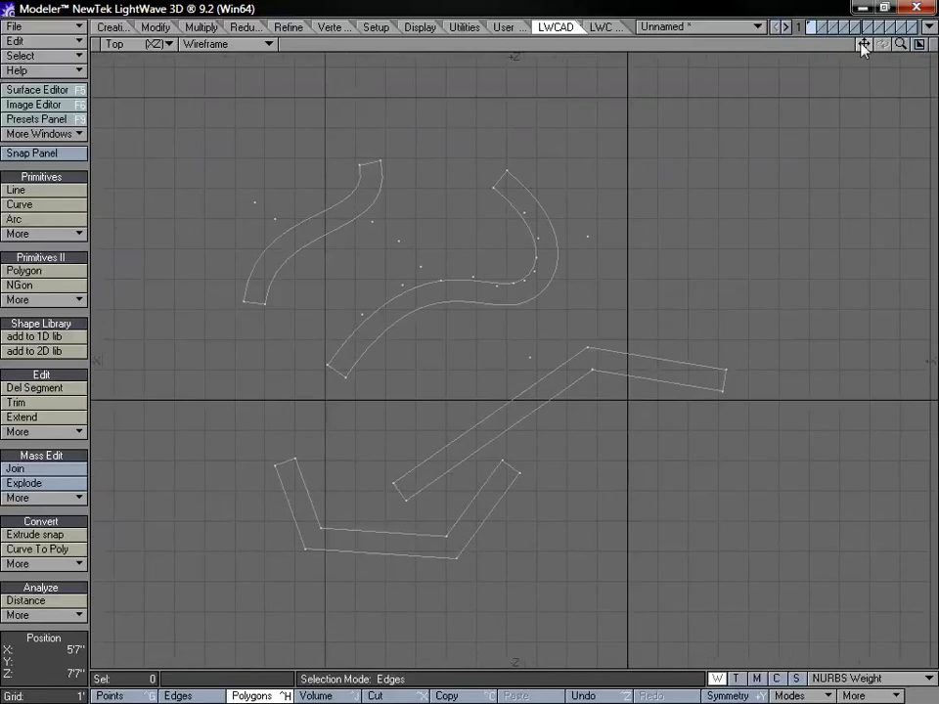